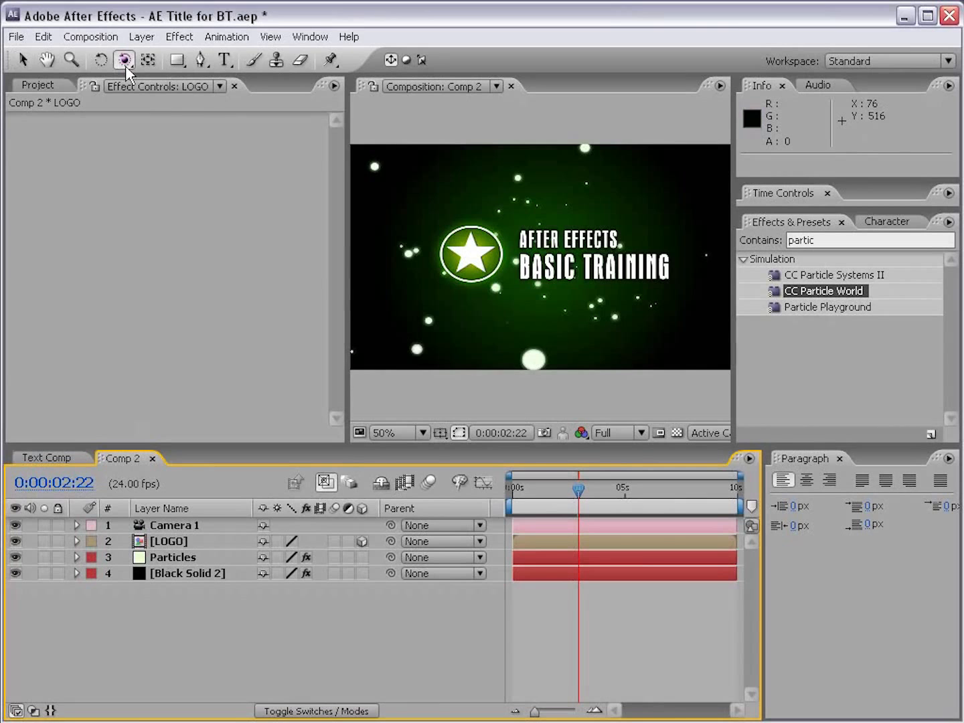
- Try orbiting the camera around the logo, return to the Selection tool and save the project
drag(610, 209, 612, 237)
key(v)
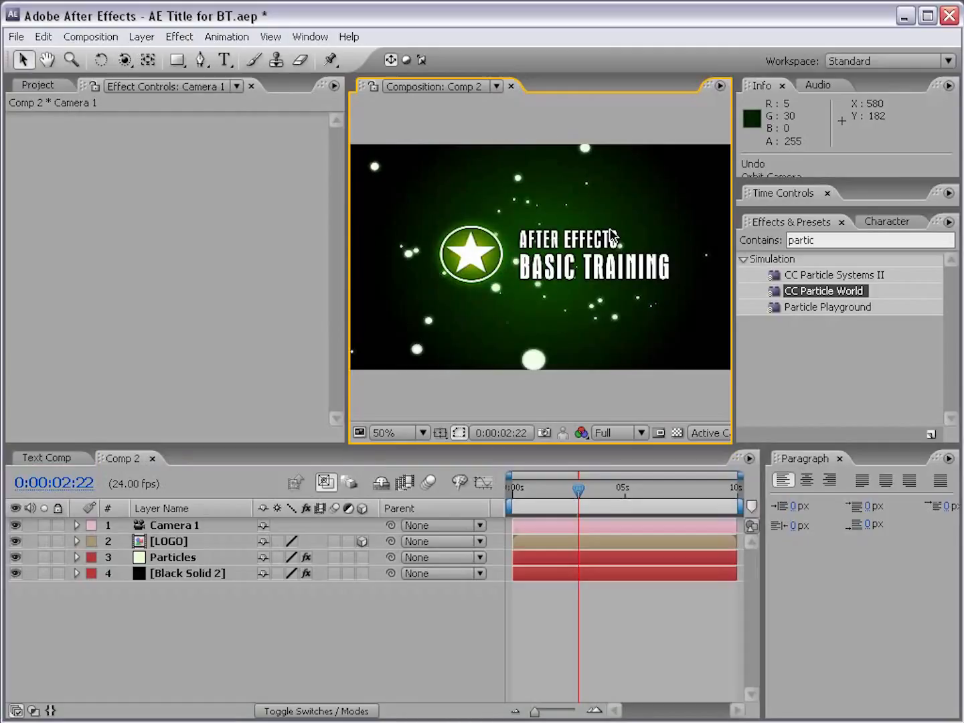
key(ctrl+s)
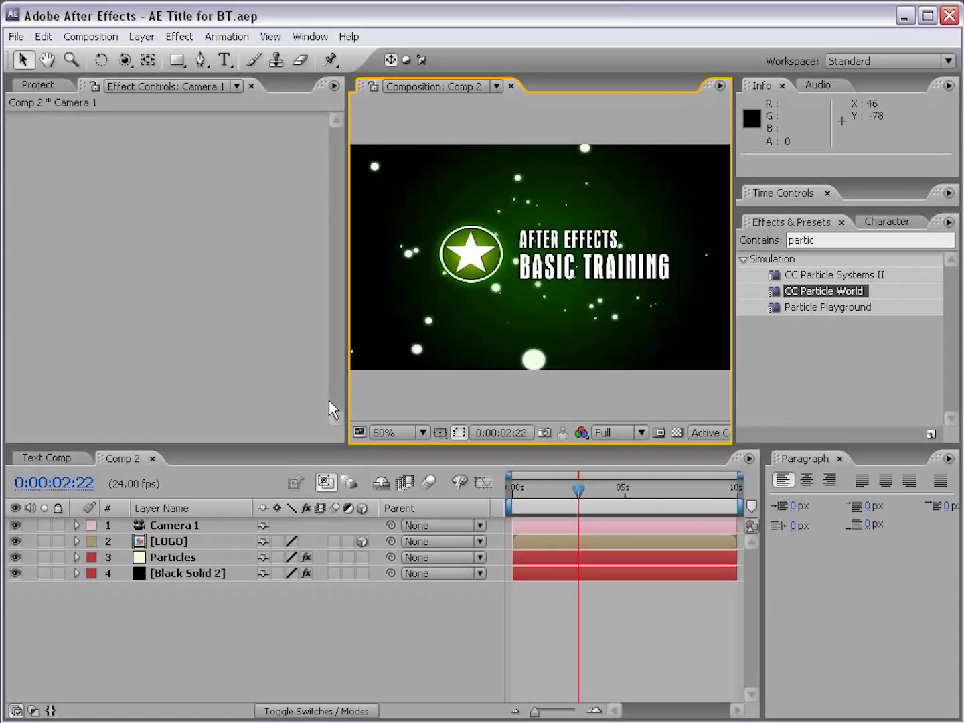
- Add a new null object to Comp 2 and make it a 3D layer
click(144, 39)
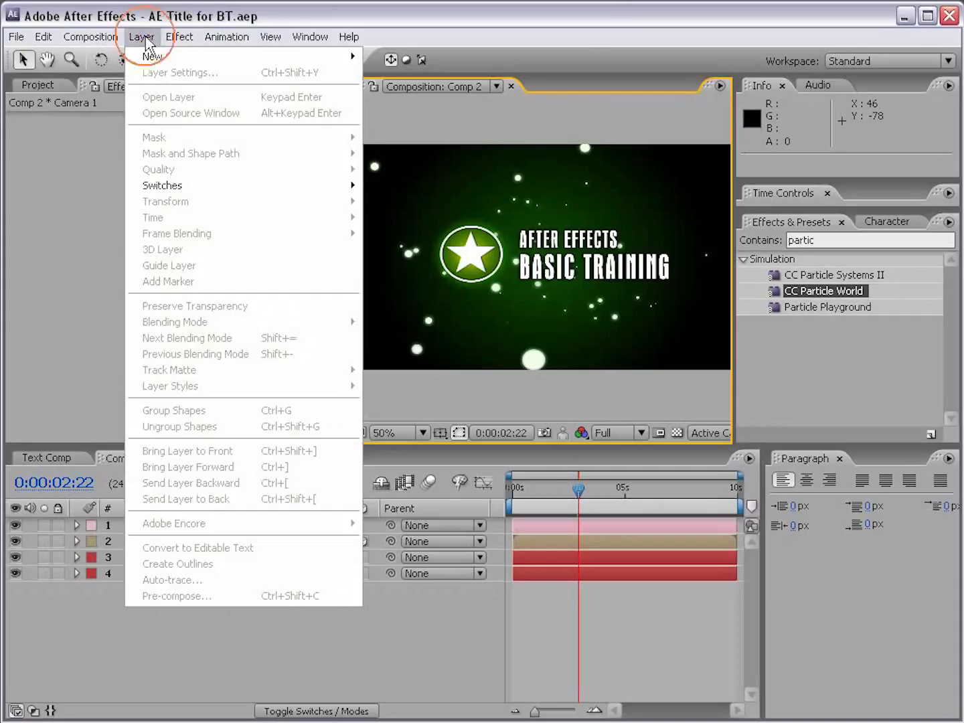
mouse_move(148, 58)
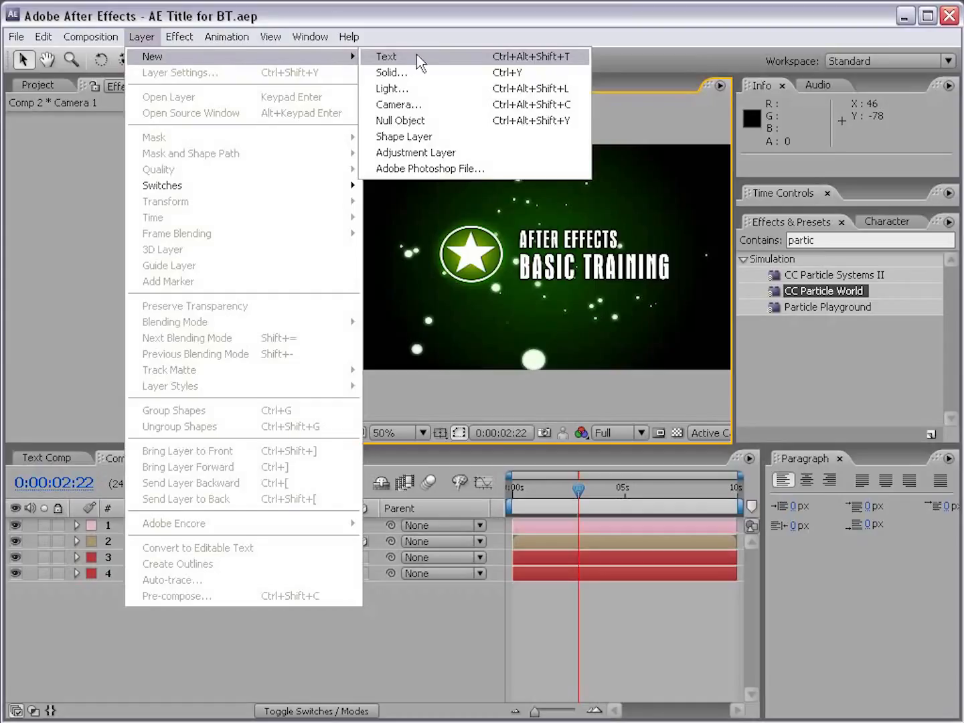
click(452, 127)
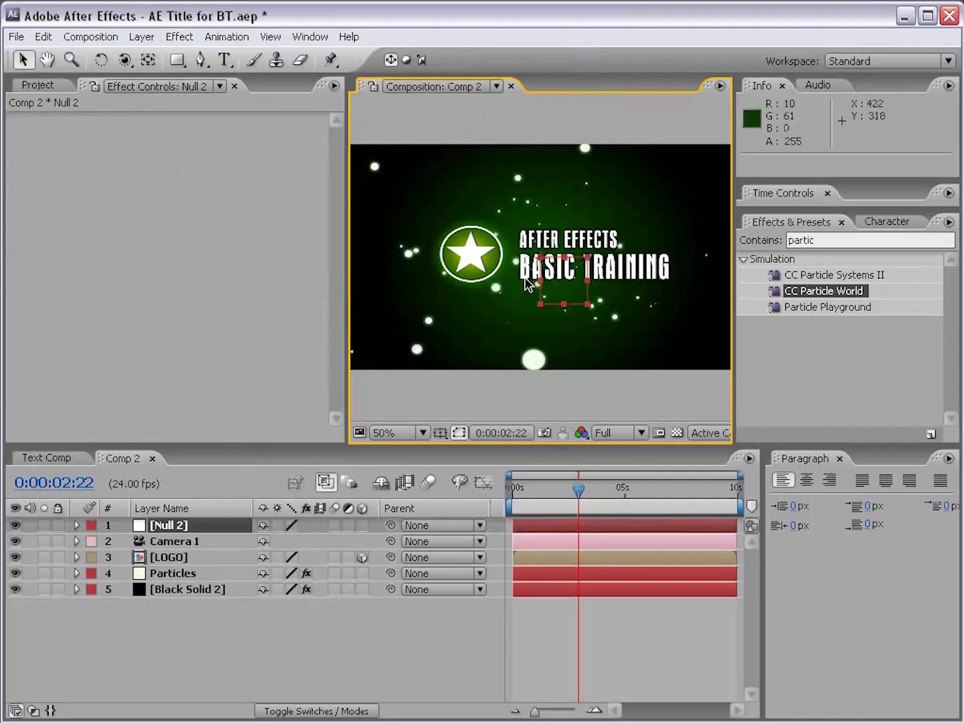
click(181, 521)
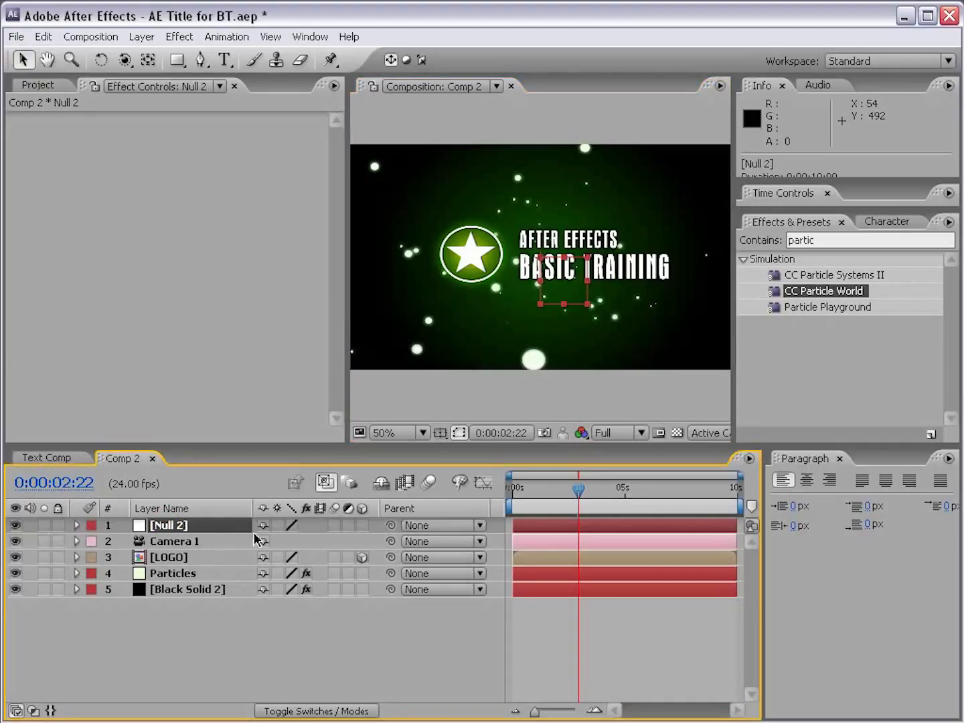
click(362, 526)
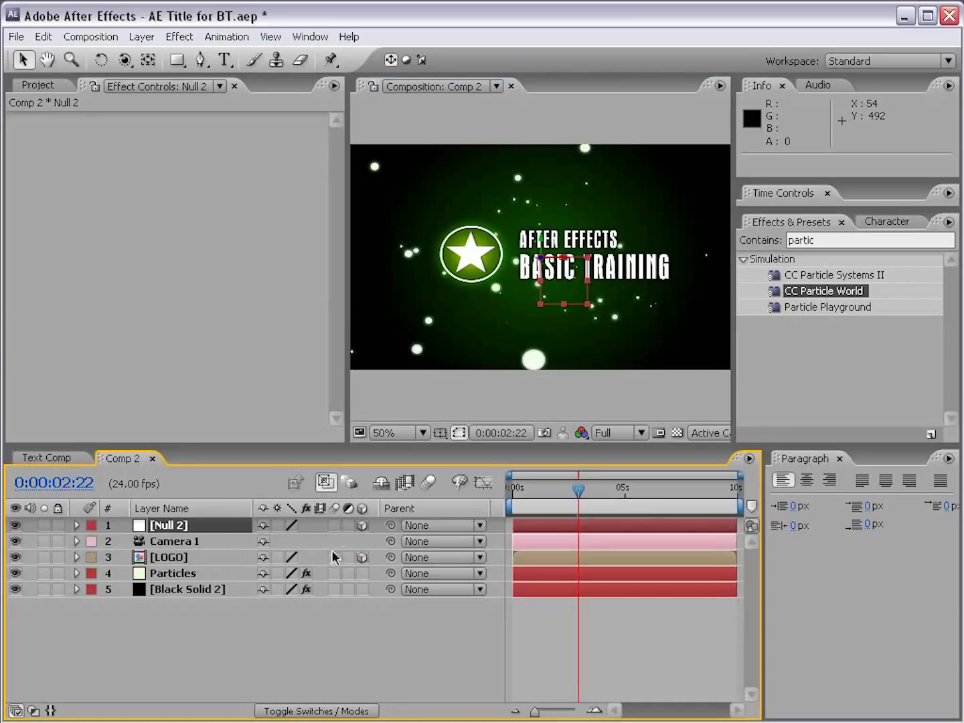
- Try toggling the collapse transformations and adjustment layer switches on the null, LOGO and Black Solid 2 layers together
drag(279, 528, 278, 610)
key(ctrl+z)
ctrl+click(174, 588)
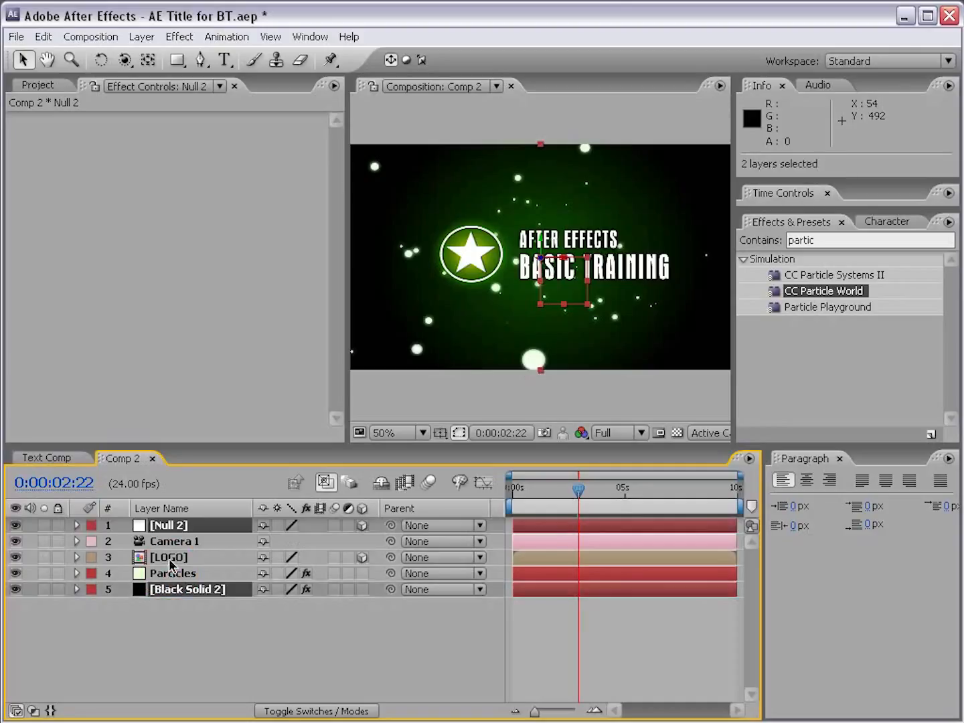
ctrl+click(170, 560)
click(278, 526)
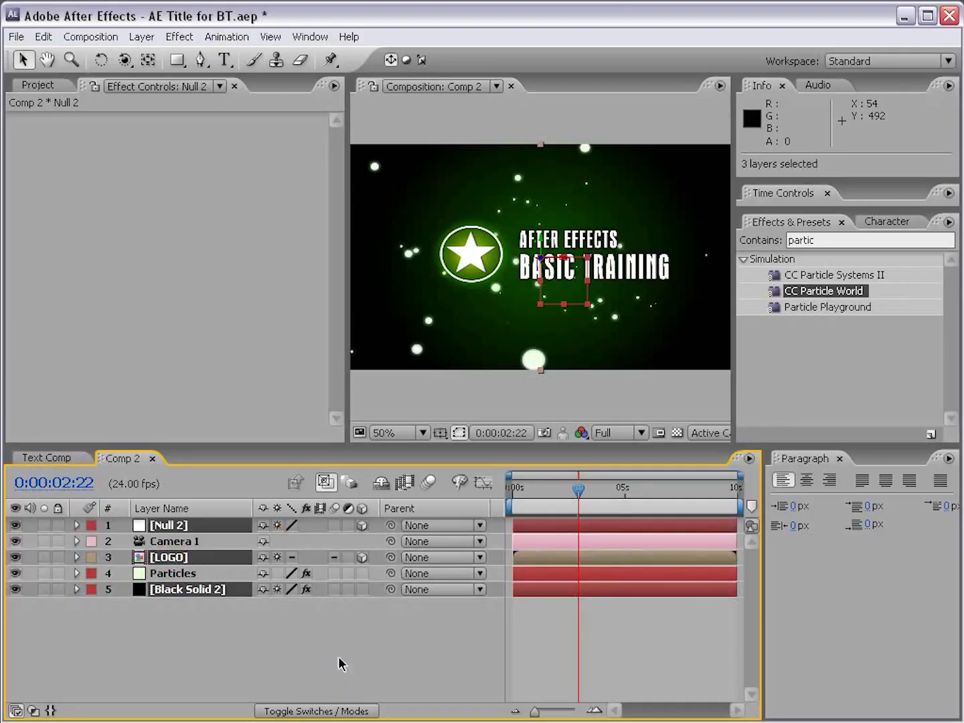
click(278, 526)
click(349, 526)
click(348, 525)
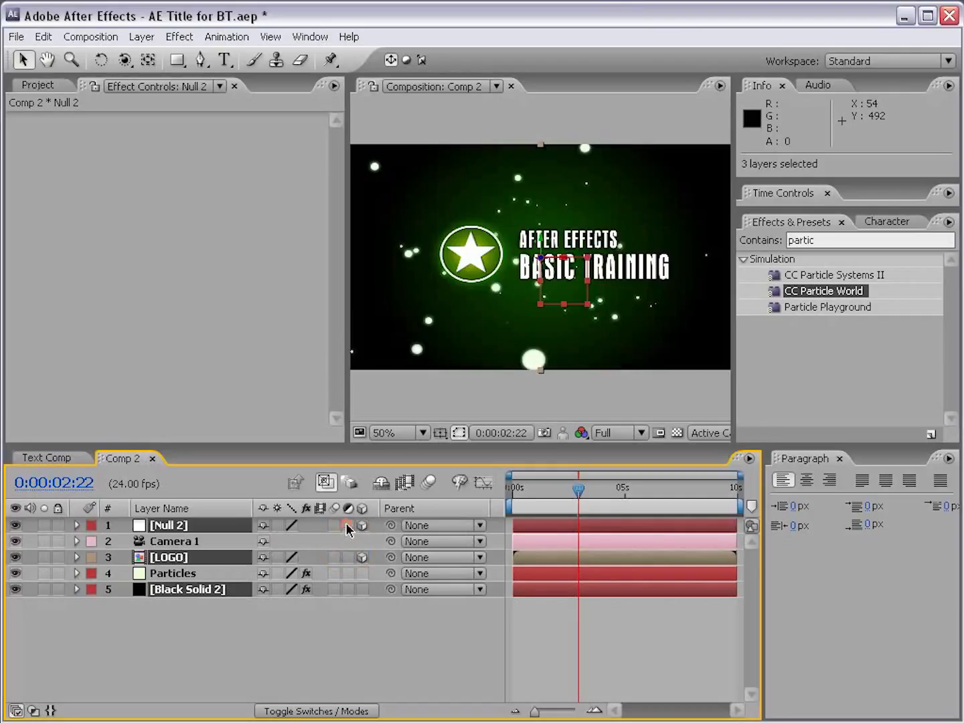
click(245, 621)
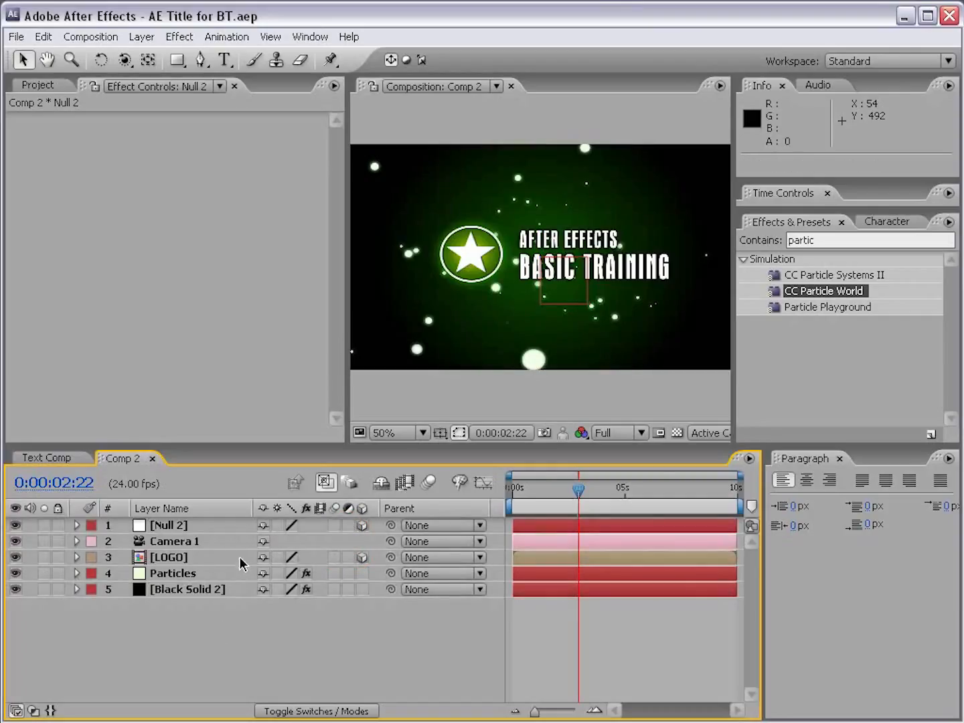
- Parent Camera 1 to the Null 2 layer
click(178, 526)
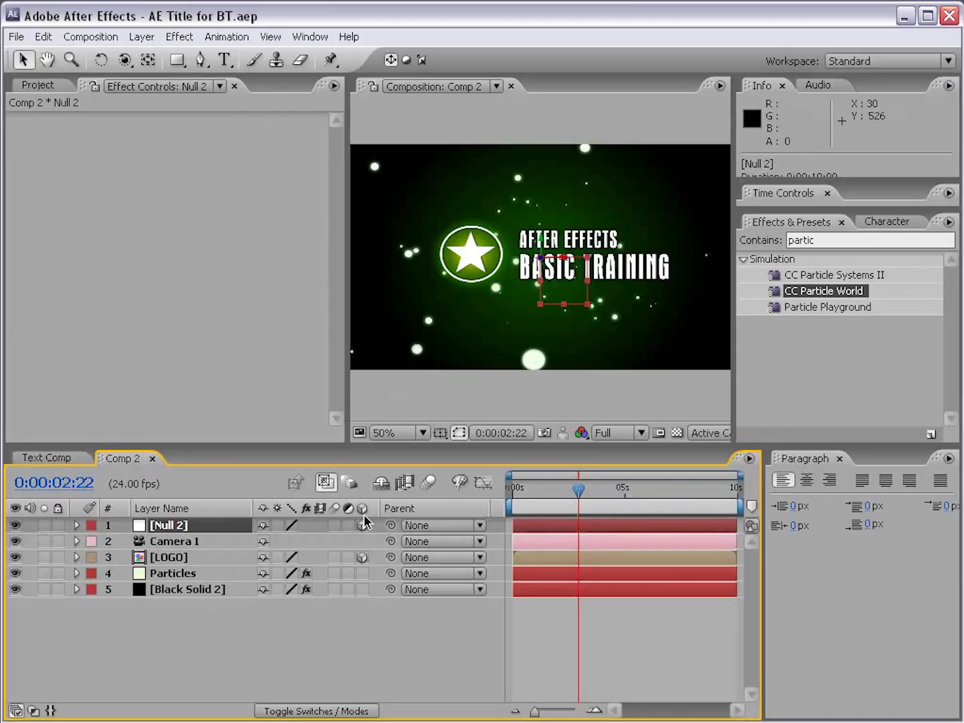
click(164, 544)
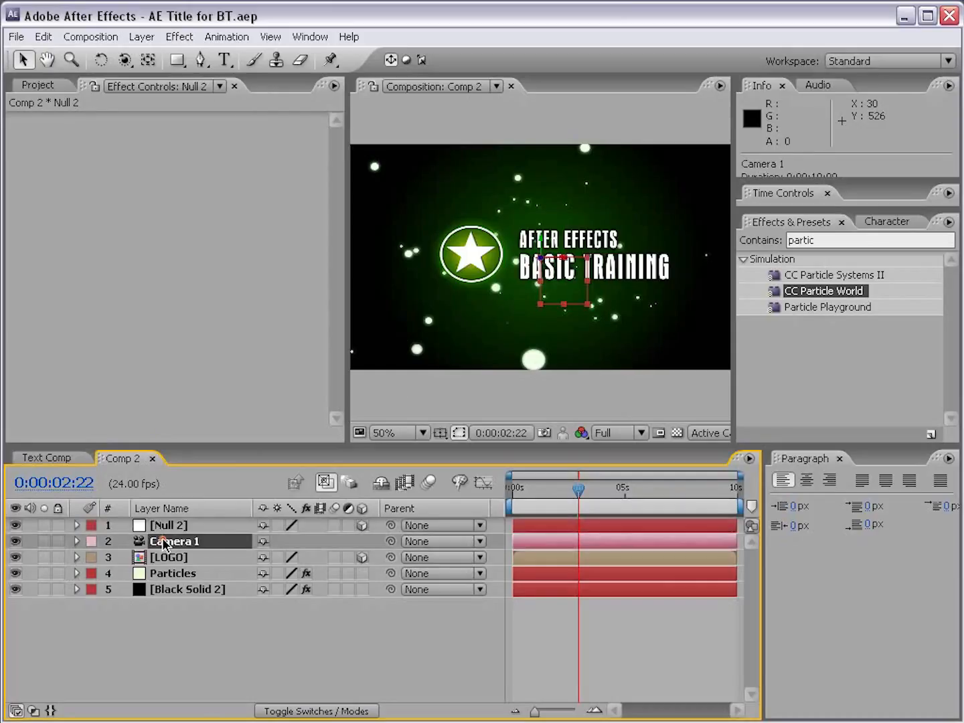
drag(390, 541, 168, 526)
click(188, 527)
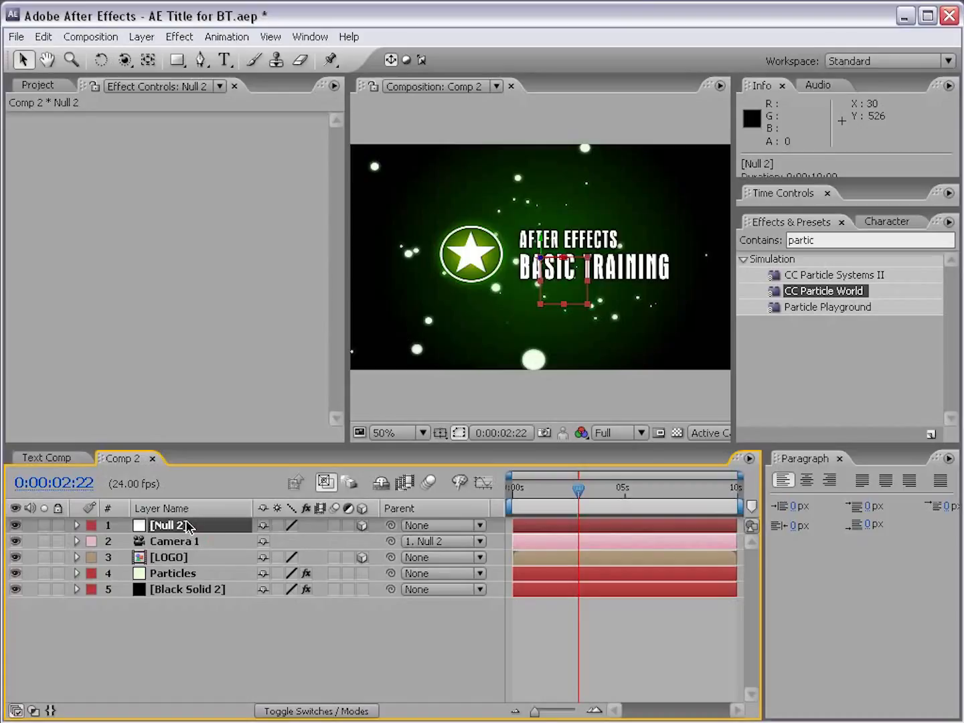
click(173, 541)
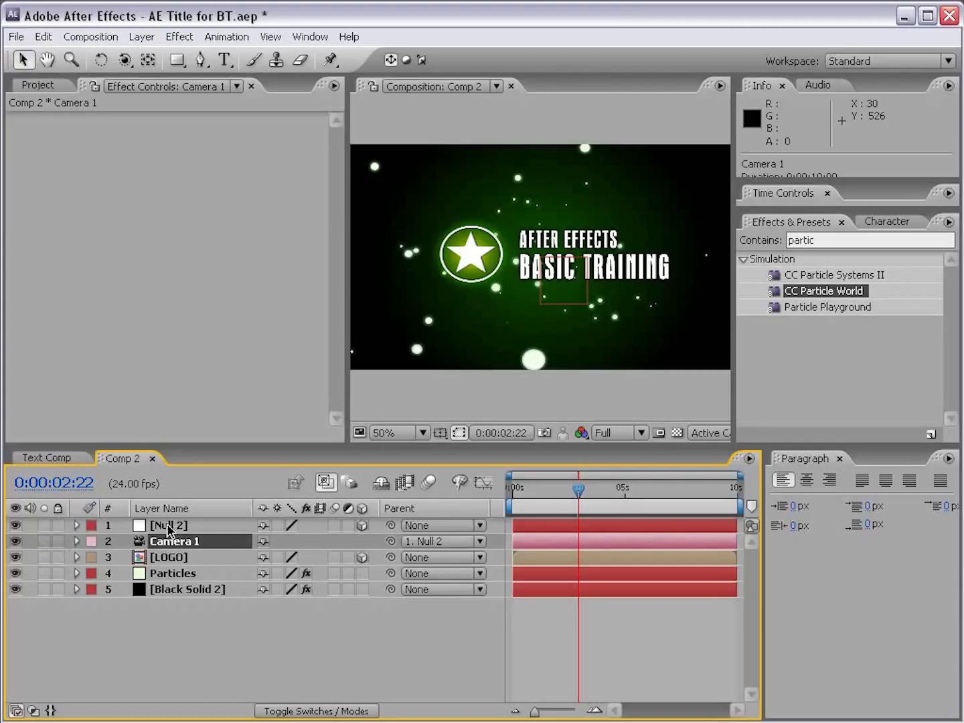
- Show the null's Position property, try moving the null along Z, and undo the move
click(168, 528)
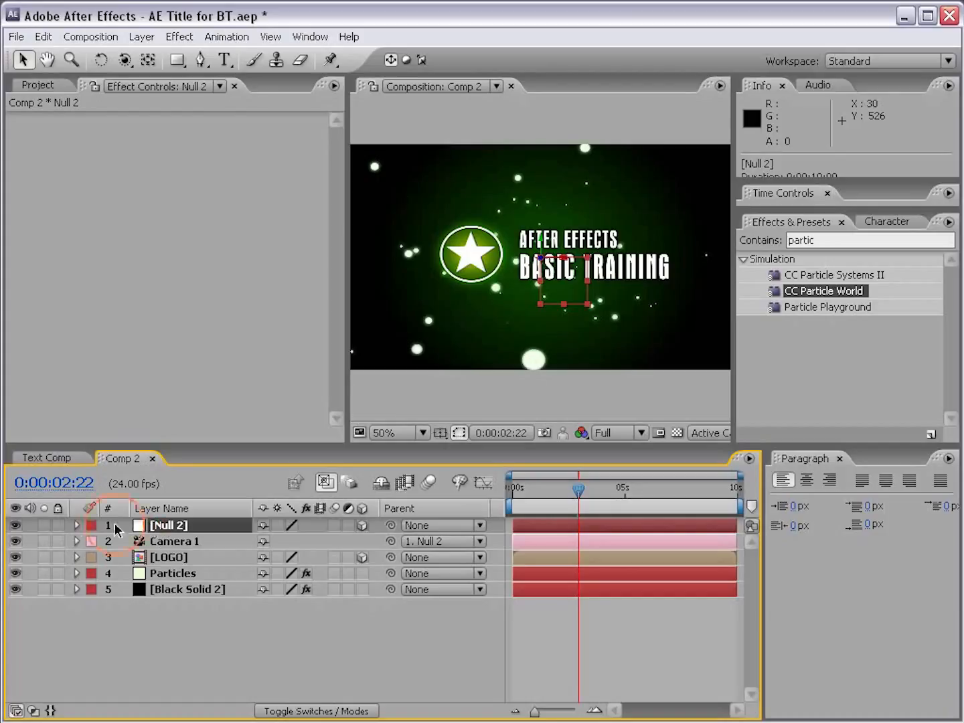
click(163, 529)
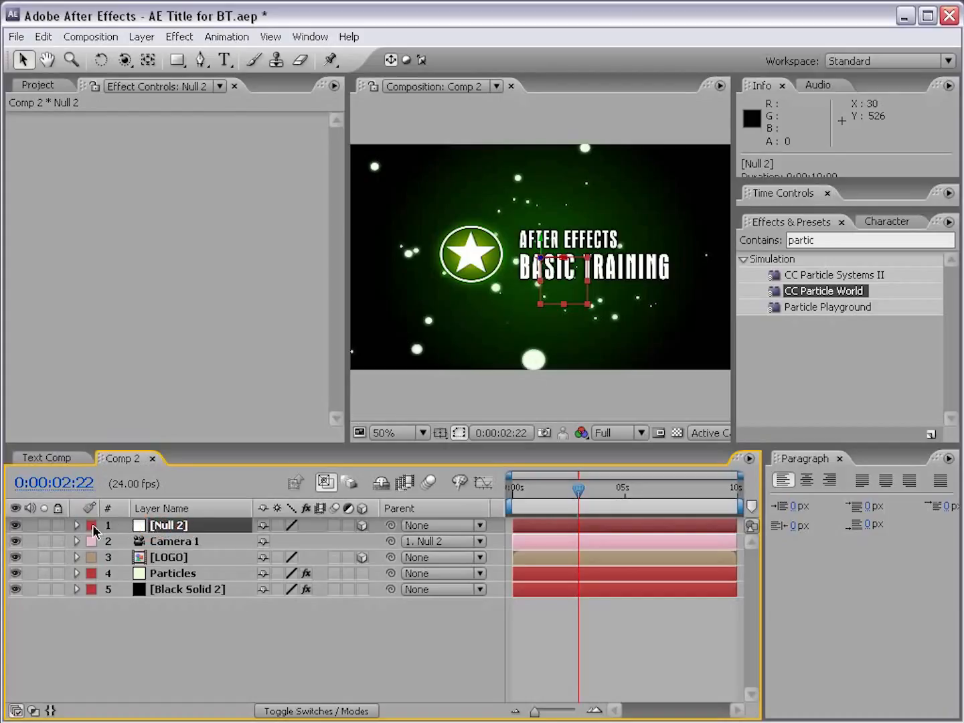
key(p)
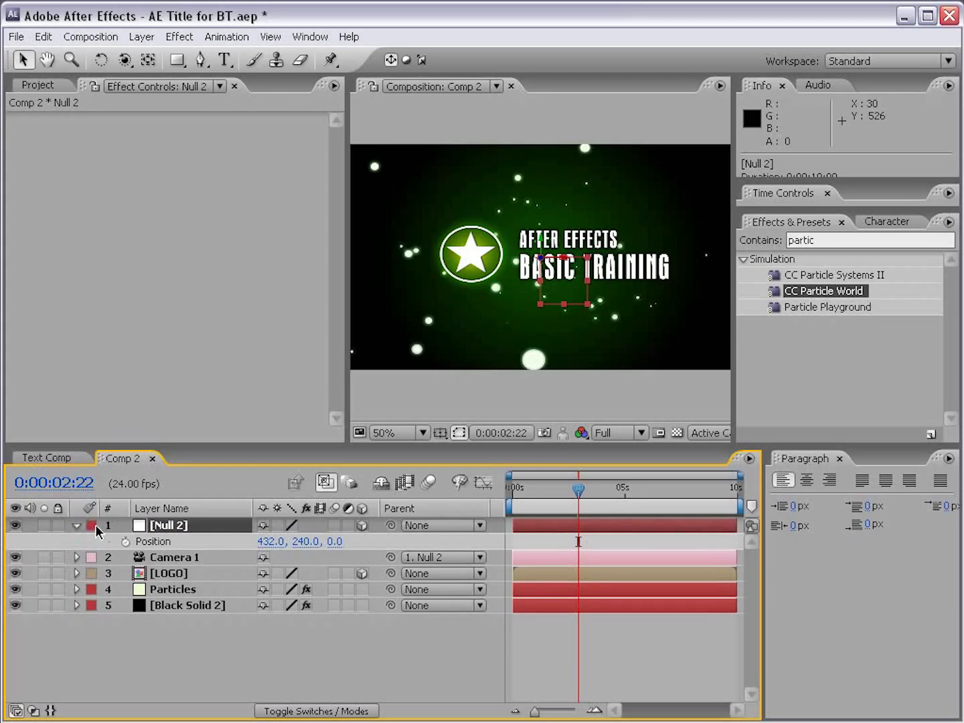
drag(329, 547, 259, 514)
key(ctrl+z)
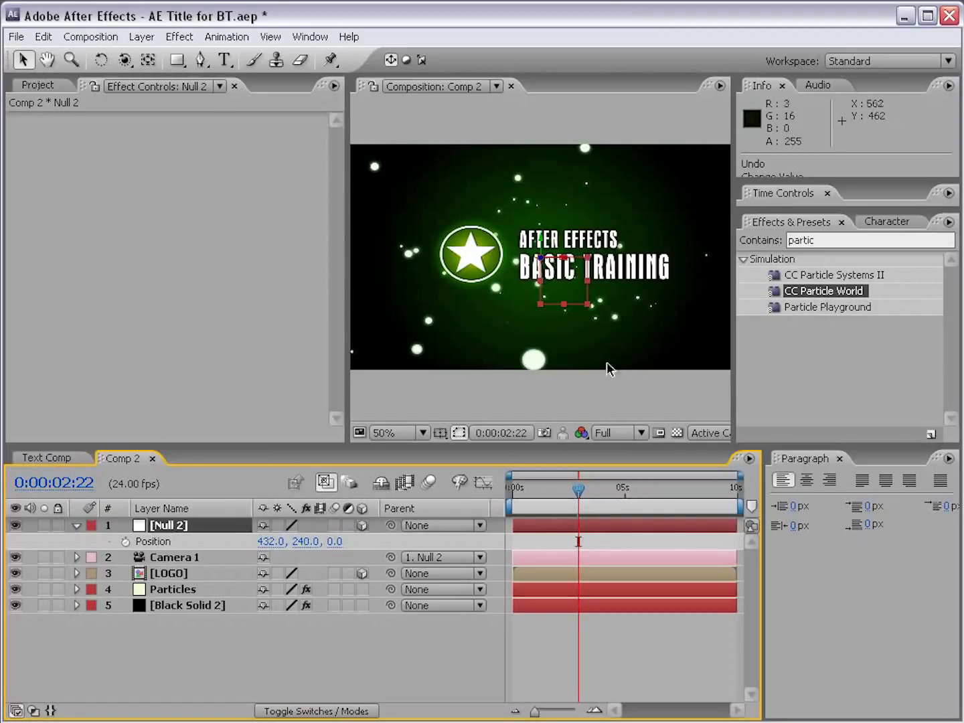
- Try moving the null along X, undo the move and save the project
click(271, 541)
drag(274, 540, 19, 533)
key(ctrl+z)
key(ctrl+s)
- Slide the Particles layer about 3 seconds earlier, past the composition start, and extend its end to the 10-second composition end
drag(578, 496, 575, 499)
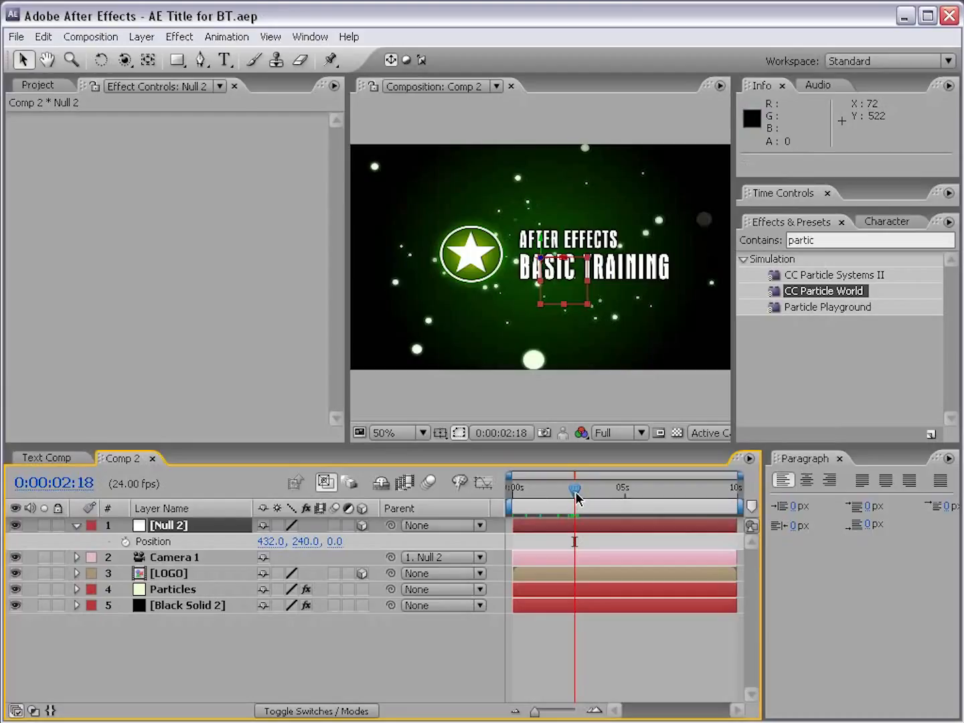
drag(574, 492, 512, 492)
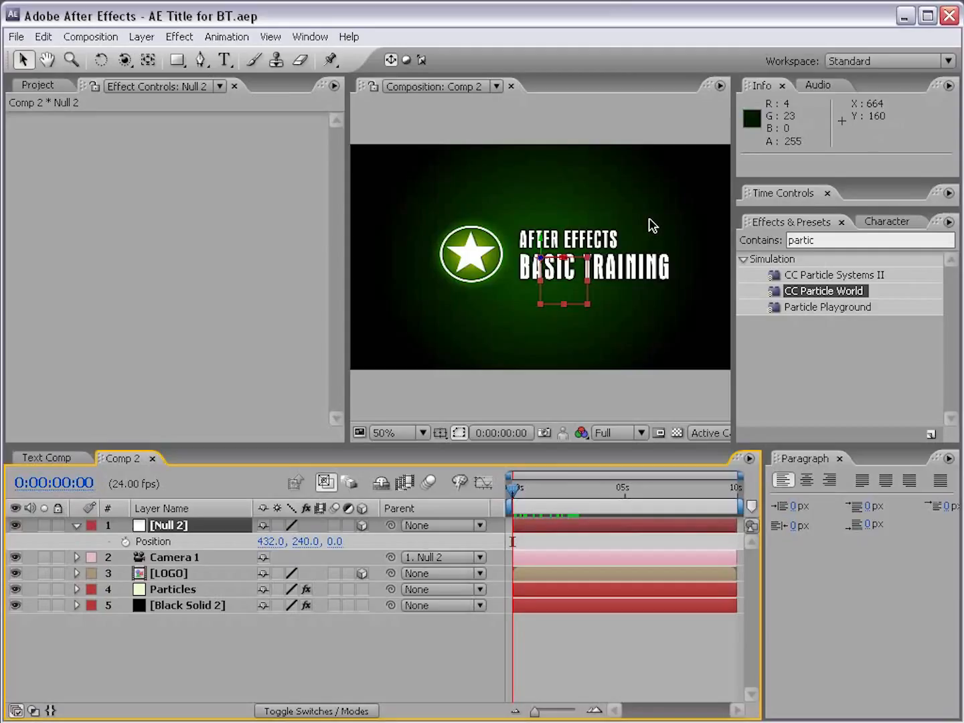
click(160, 587)
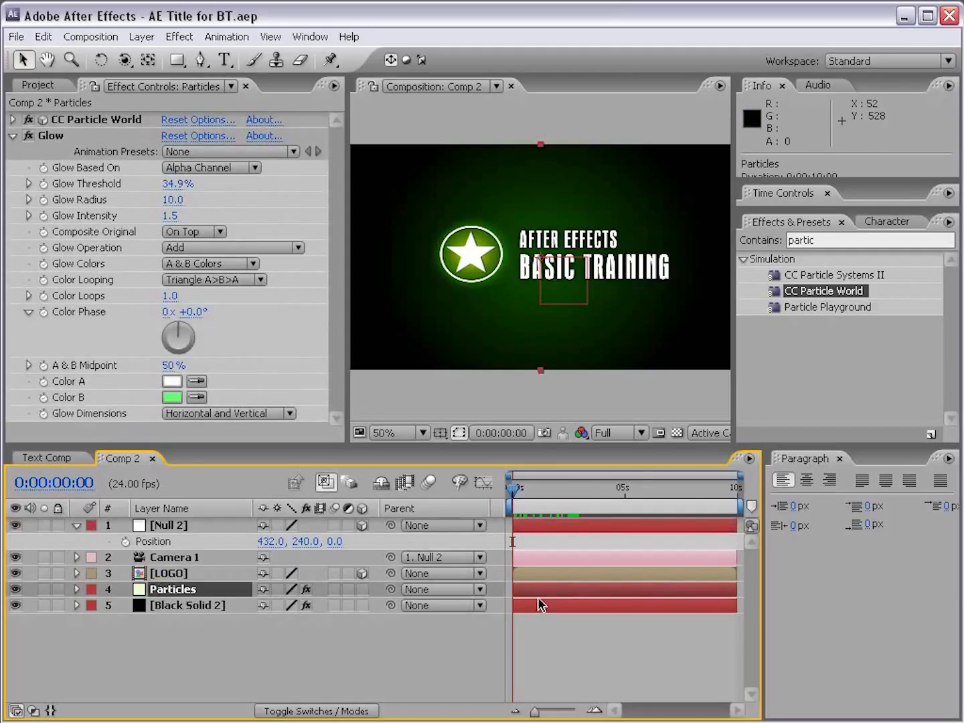
drag(650, 592, 570, 592)
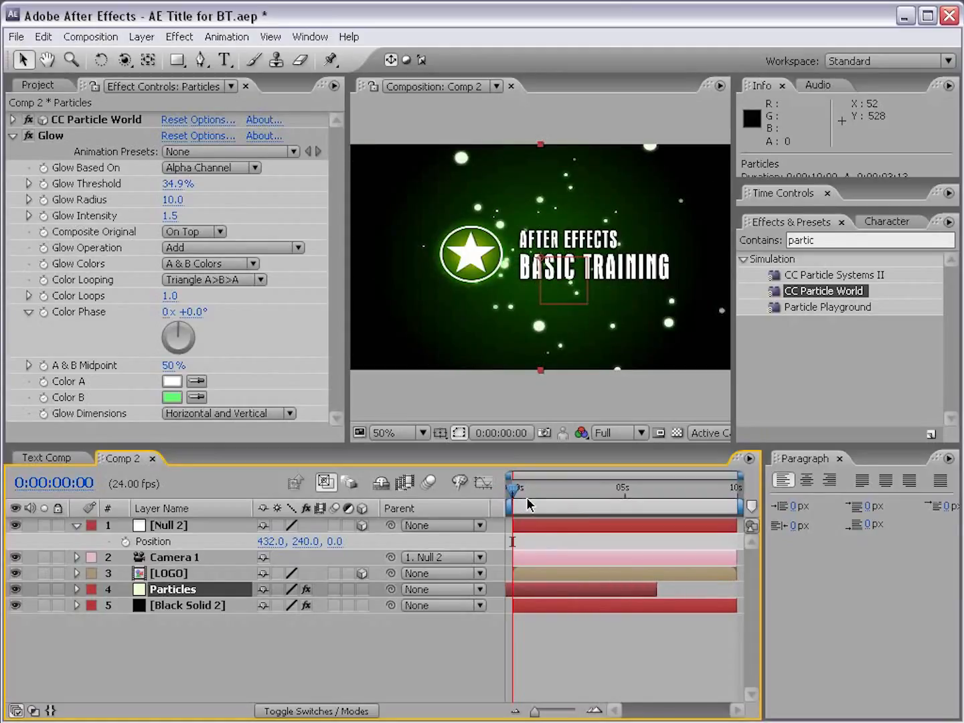
mouse_move(523, 593)
mouse_down()
mouse_move(570, 595)
mouse_move(534, 594)
mouse_up()
drag(514, 492, 485, 491)
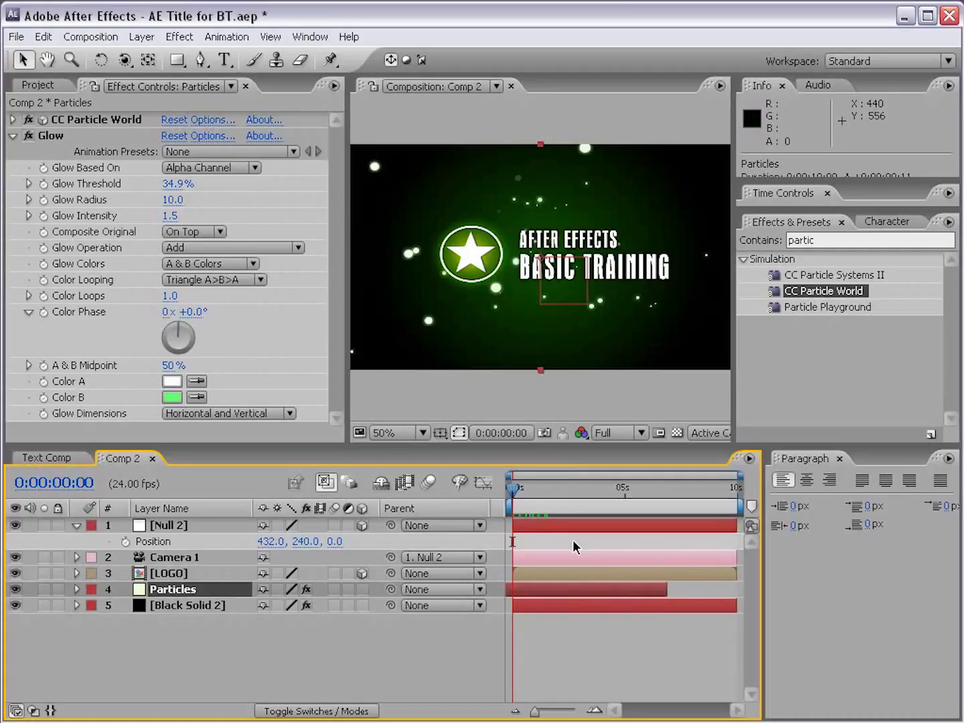
drag(666, 589, 738, 602)
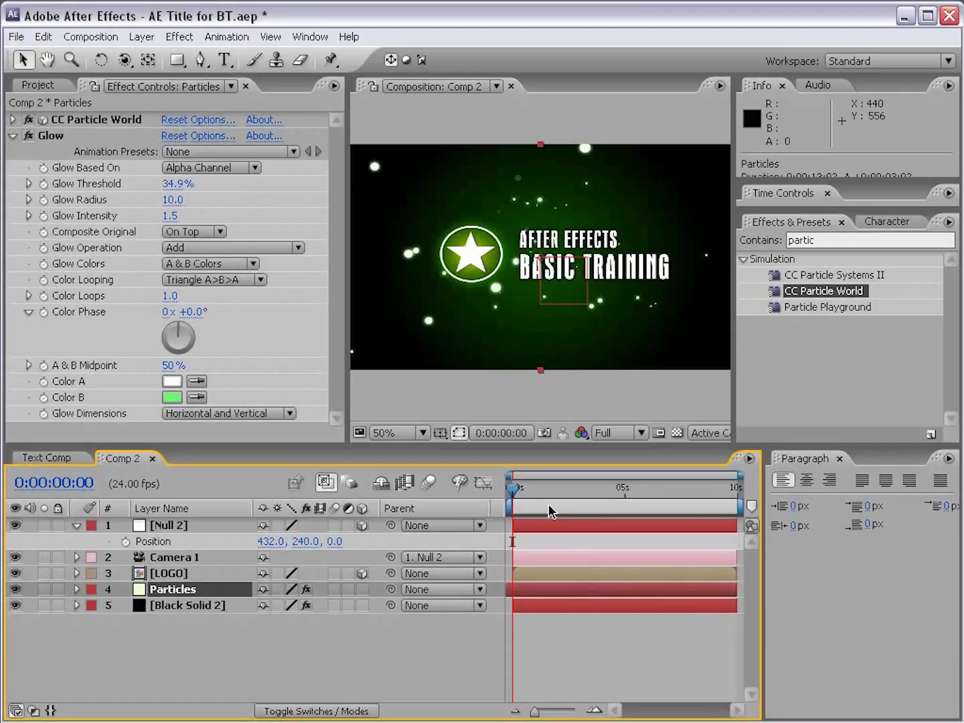
mouse_move(516, 491)
mouse_down()
mouse_move(563, 493)
mouse_move(504, 490)
mouse_up()
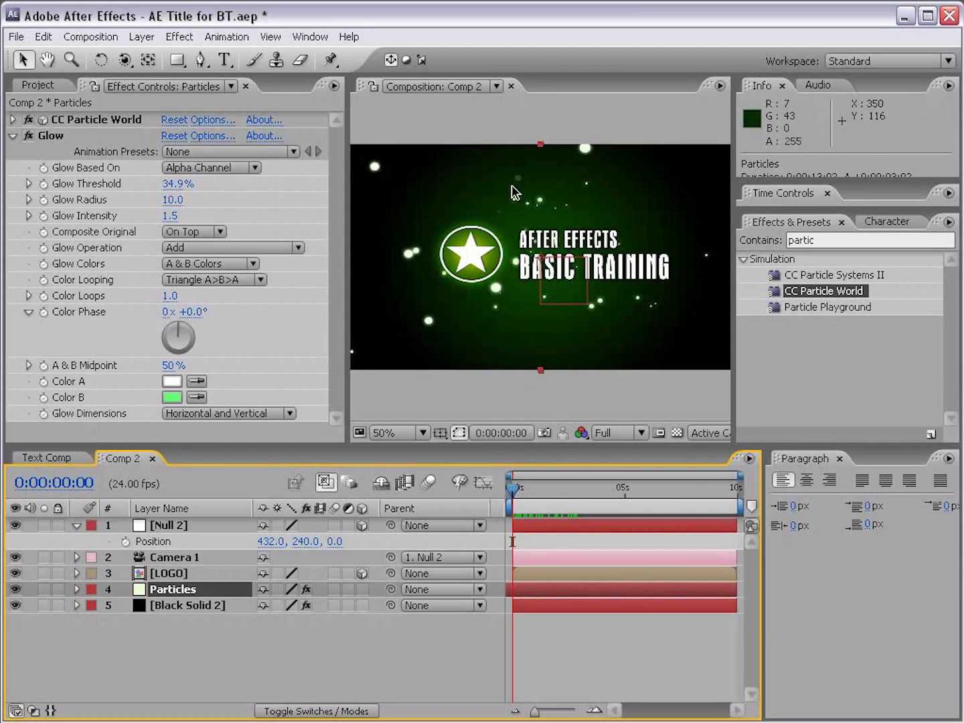
- Set Position keyframes on the null at 0:00:00:00 and 0:00:00:20
click(165, 527)
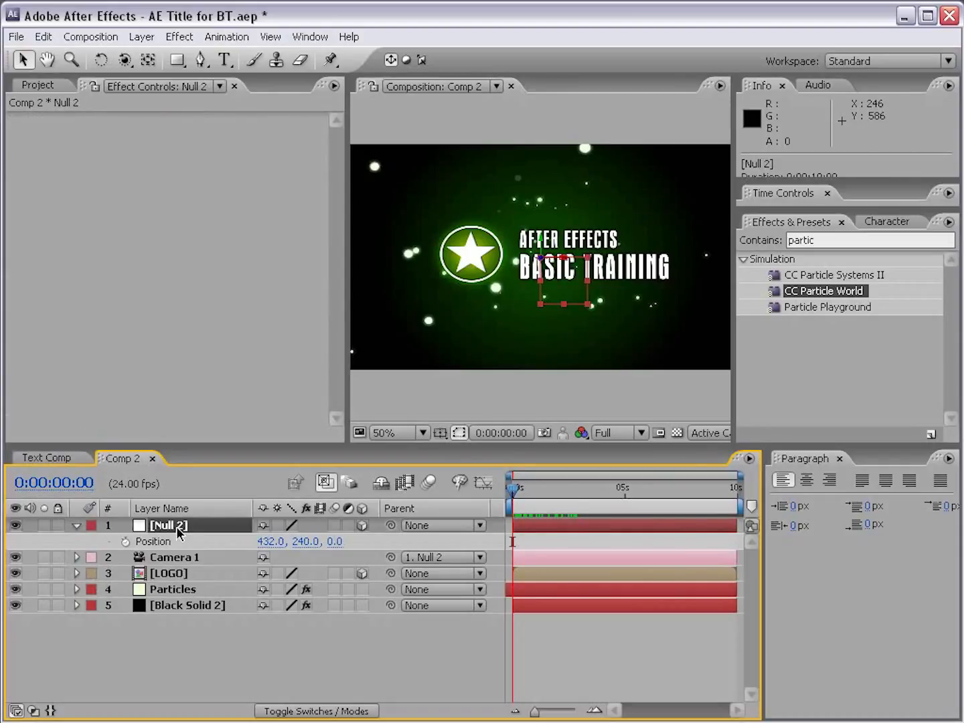
click(169, 523)
key(p)
key(p)
click(125, 541)
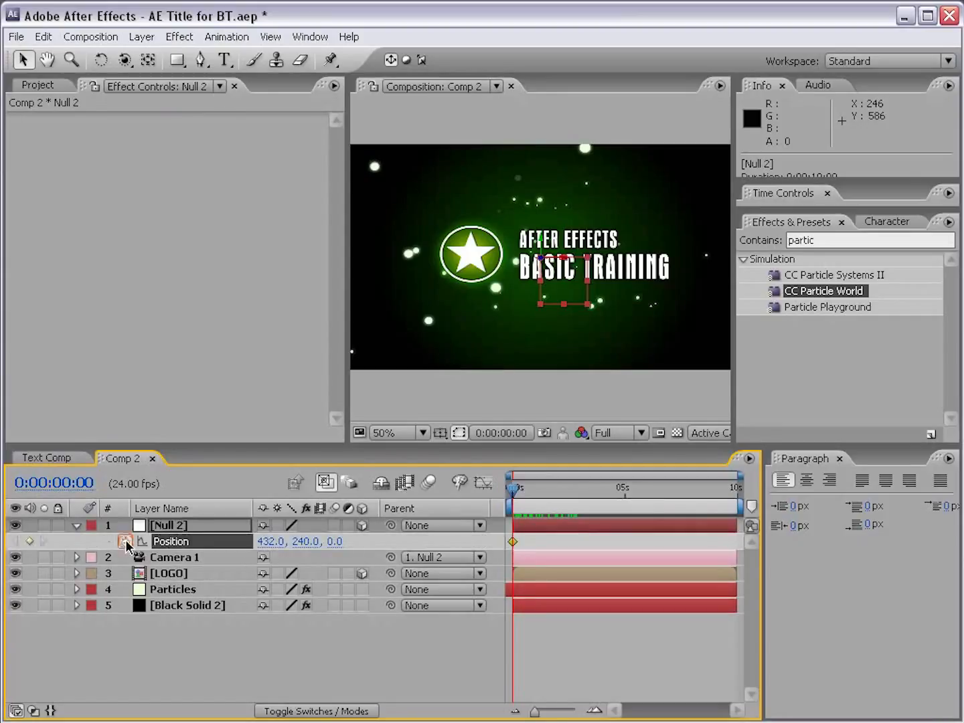
drag(513, 489, 532, 494)
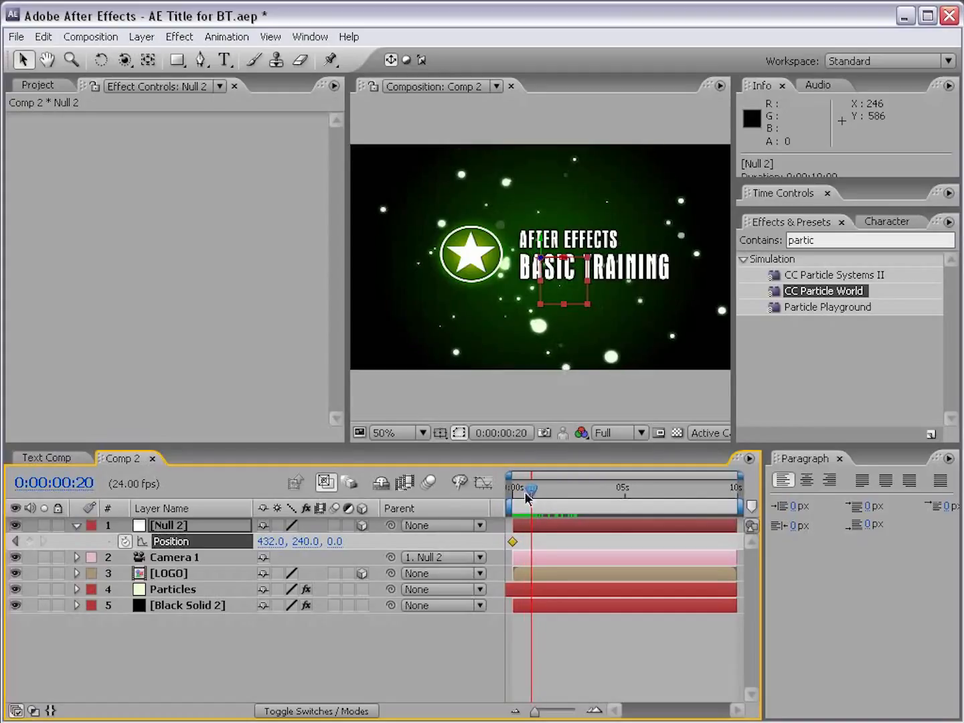
click(29, 541)
- Set the null's X position to 1226 at the first keyframe, 0:00:00:00, and preview the camera move
click(16, 542)
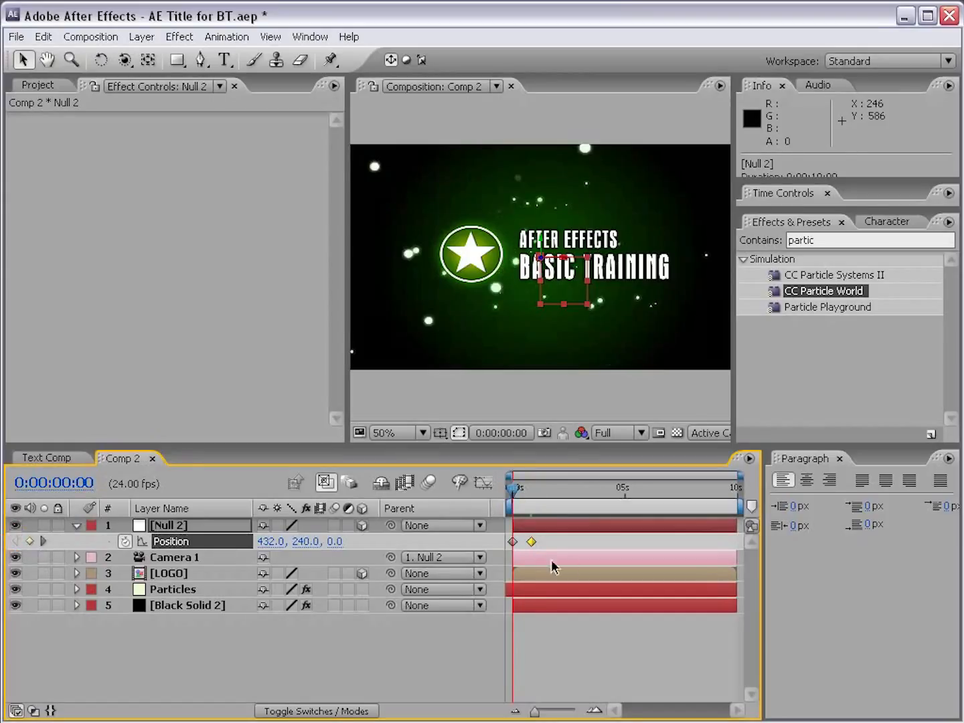
click(512, 541)
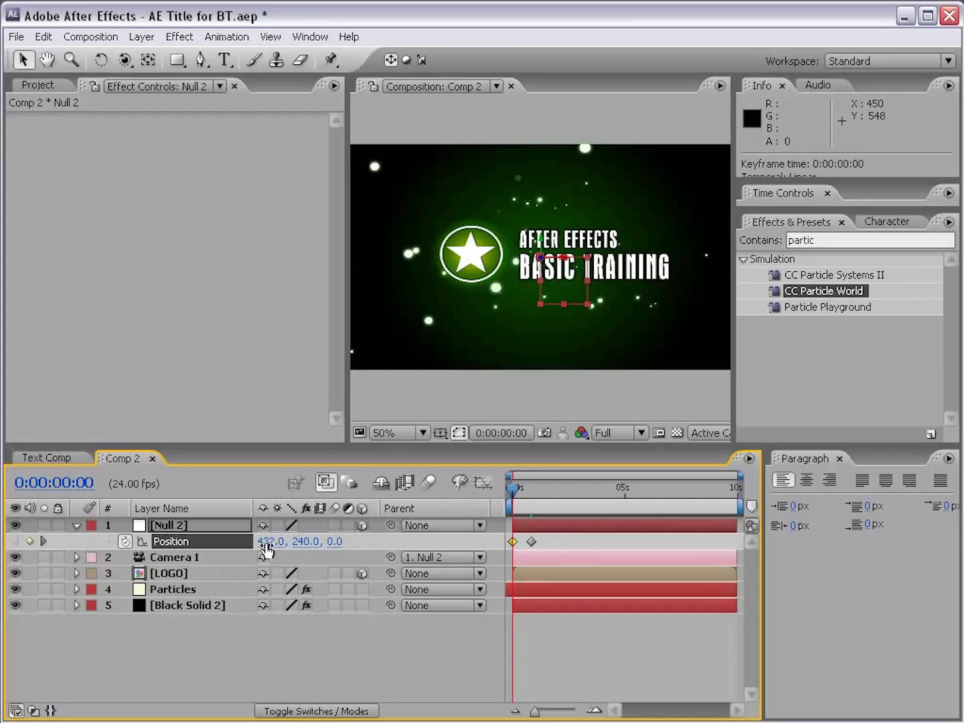
drag(273, 540, 957, 552)
mouse_move(514, 490)
mouse_down()
mouse_move(531, 494)
mouse_move(498, 488)
mouse_up()
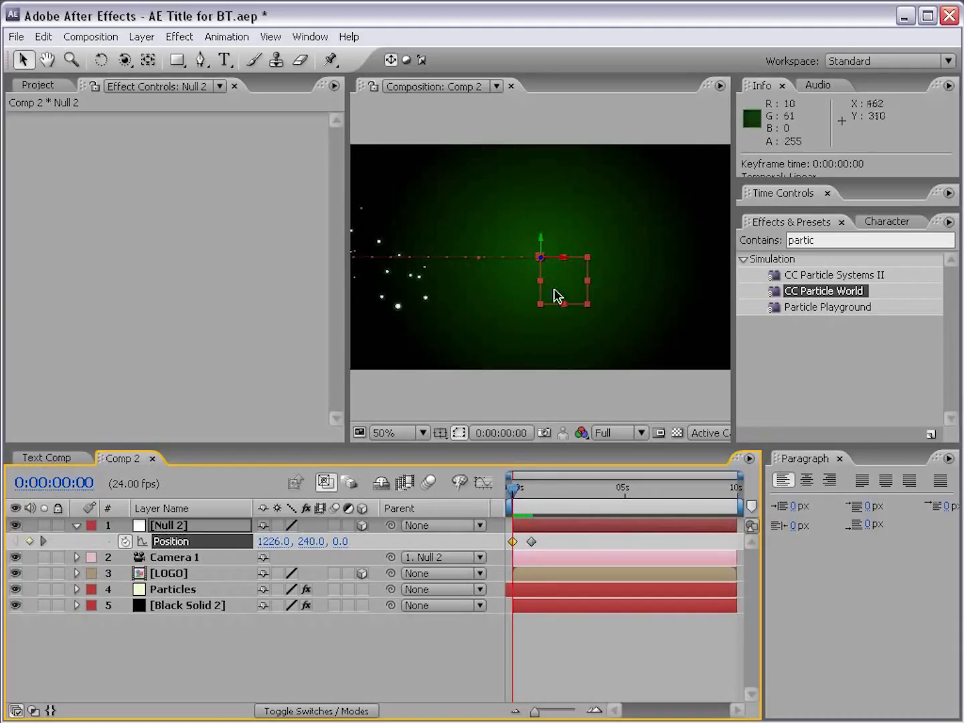
- In the Particles layer's CC Particle World effect, enlarge the Producer radius to X 1.4, Y 0.9 and Z 4.2
click(176, 588)
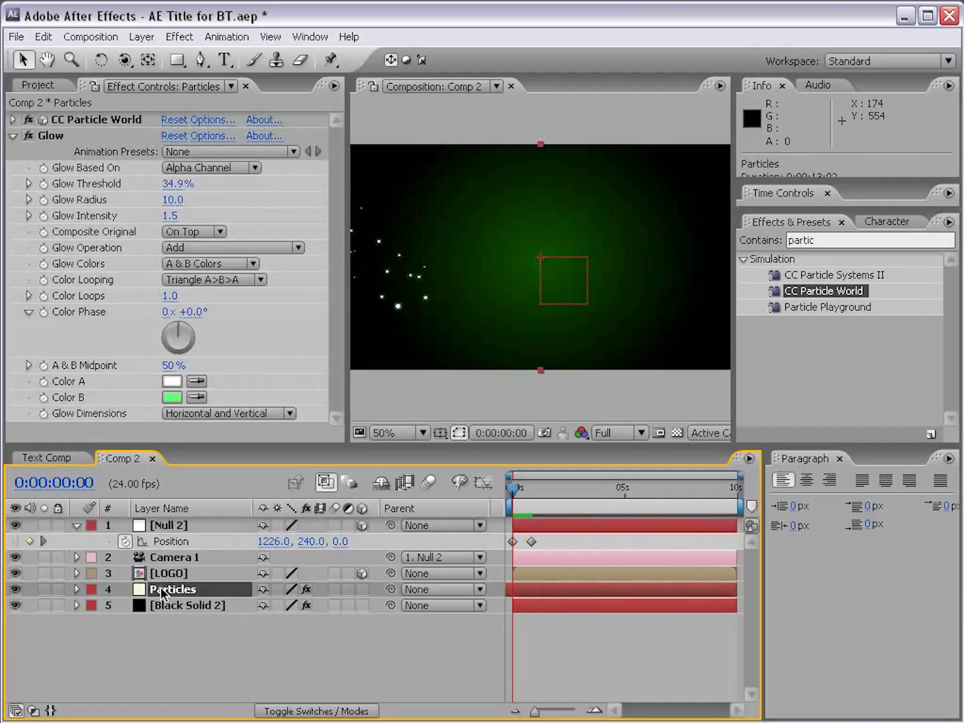
click(98, 120)
click(10, 119)
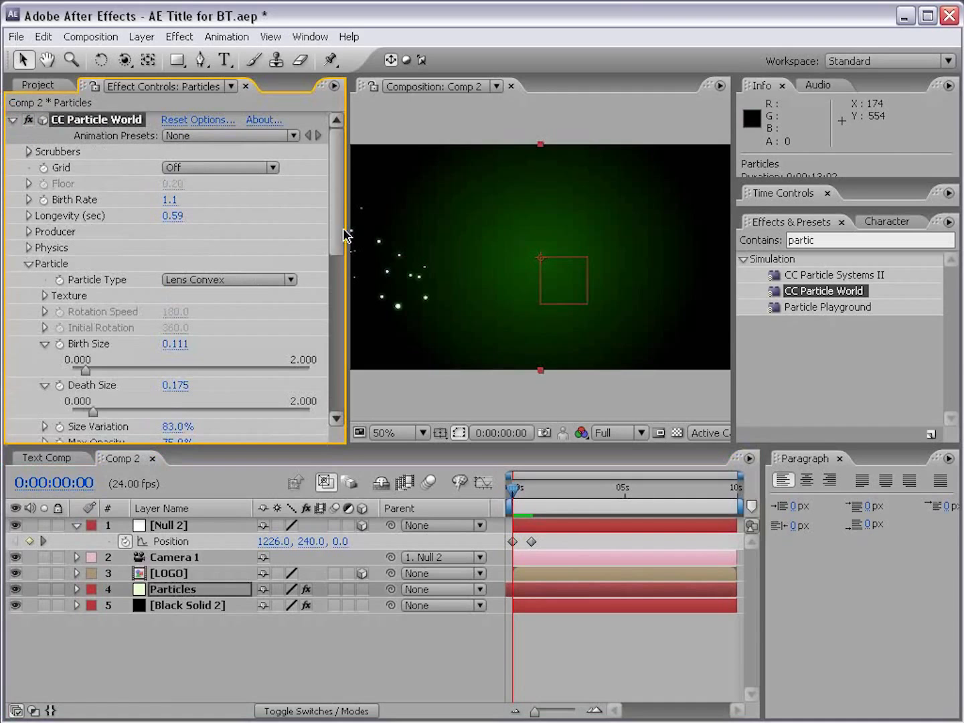
drag(336, 189, 334, 207)
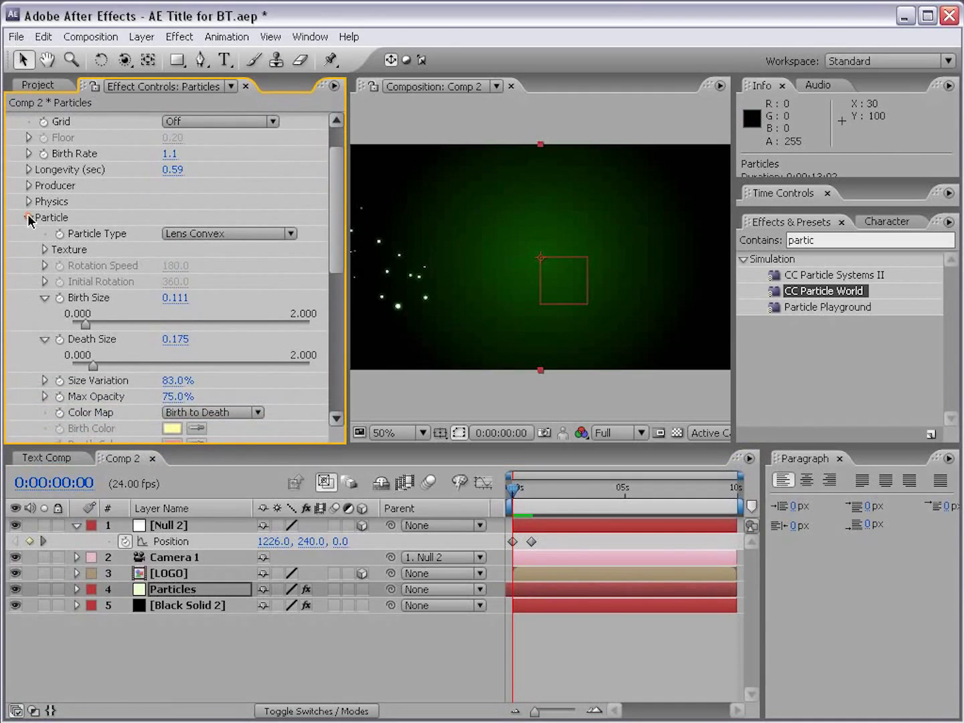
click(27, 217)
click(29, 186)
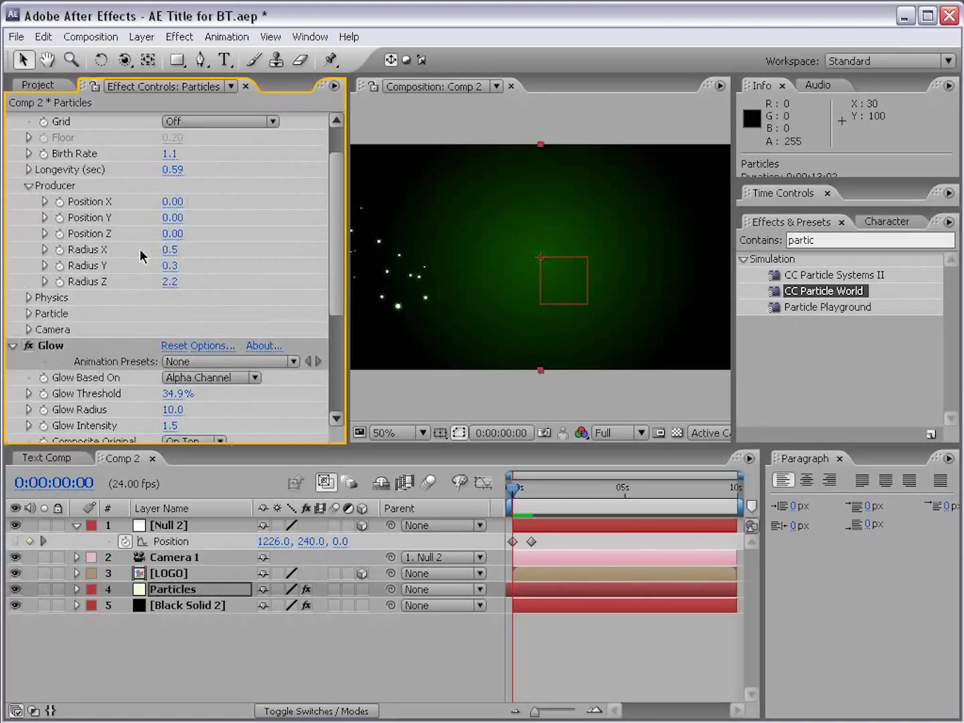
drag(172, 250, 223, 261)
drag(168, 281, 314, 280)
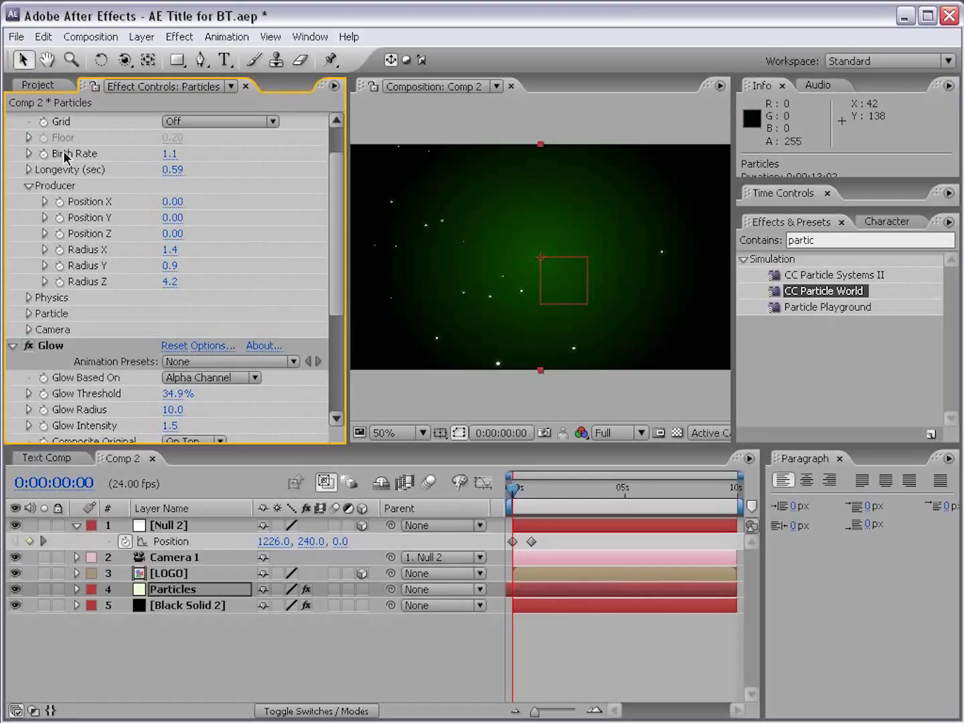
- Set the Producer's Radius X to 1.9 and Radius Y to 1.1, Longevity to 1.26 and Birth Rate to 2.2, and preview the particles
drag(170, 155, 185, 153)
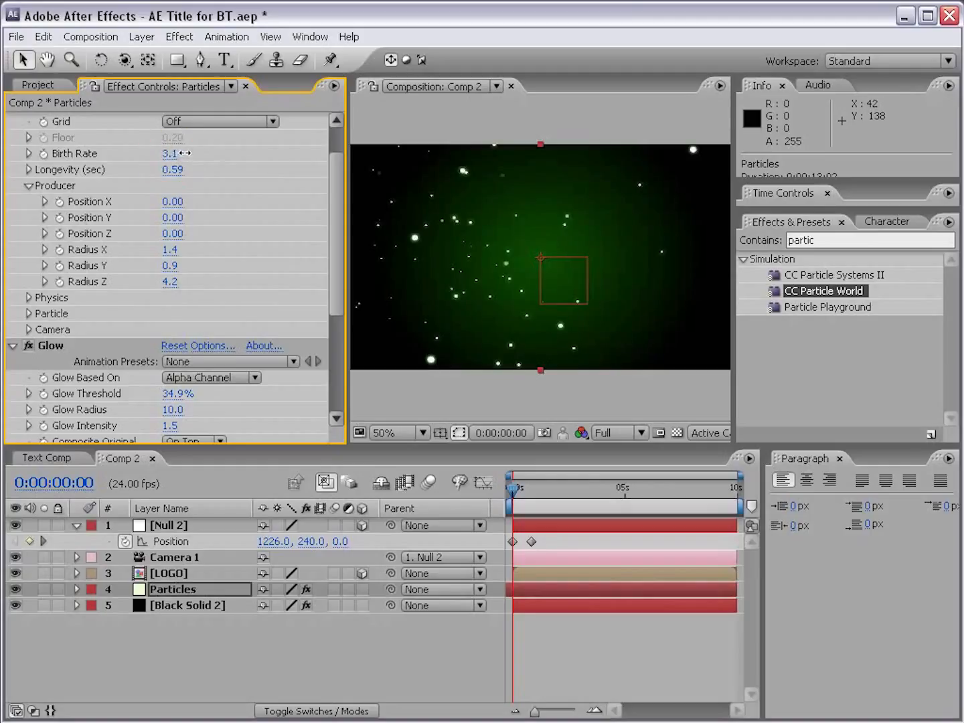
drag(170, 266, 222, 251)
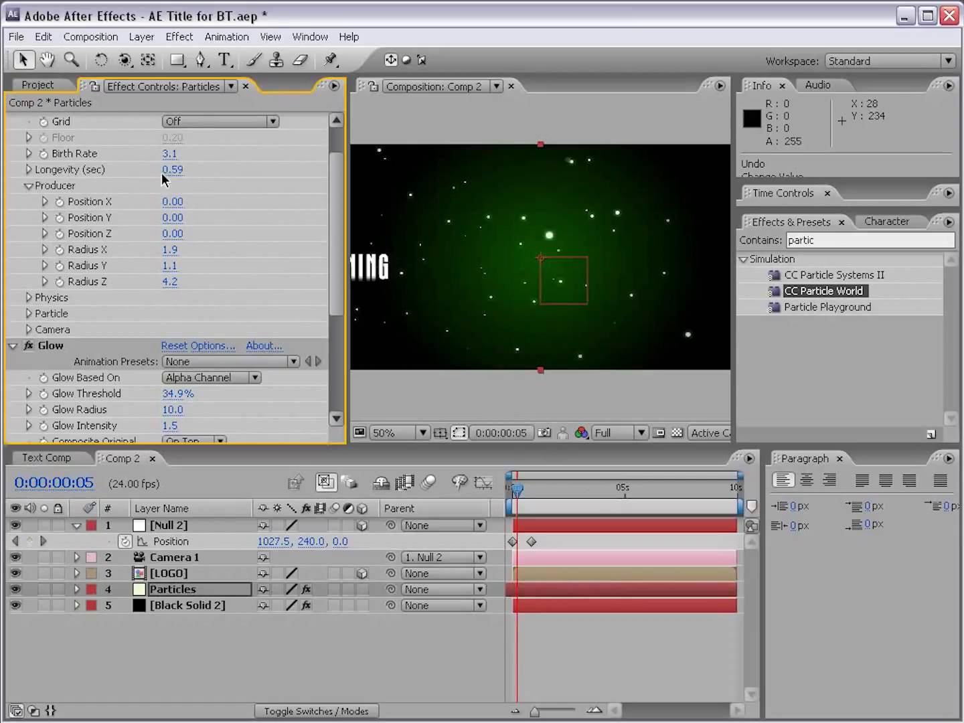
drag(172, 169, 234, 173)
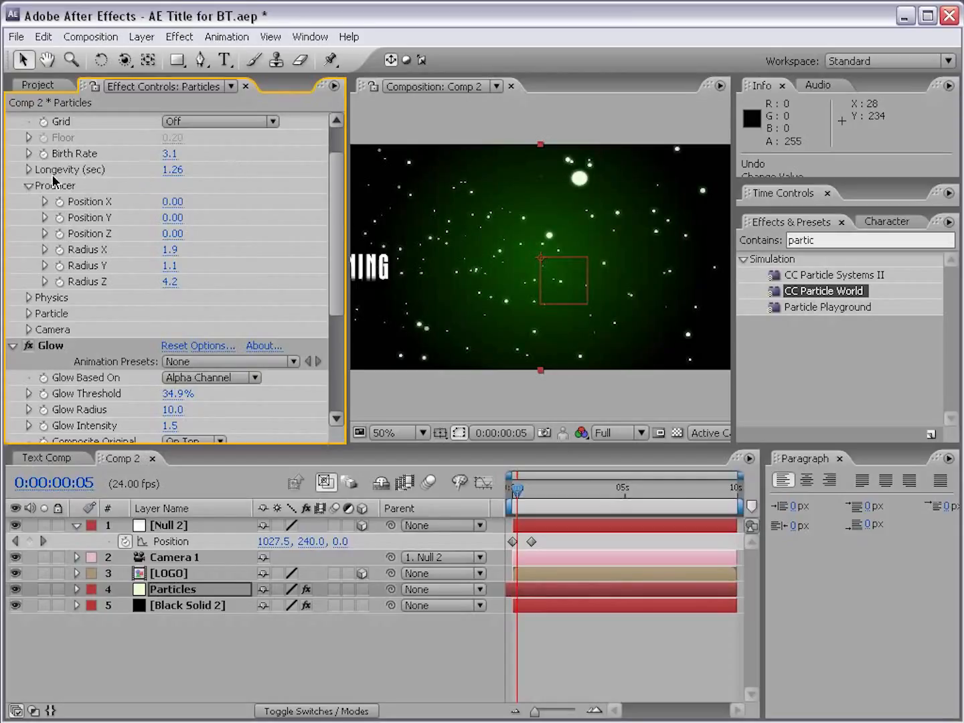
drag(172, 153, 158, 154)
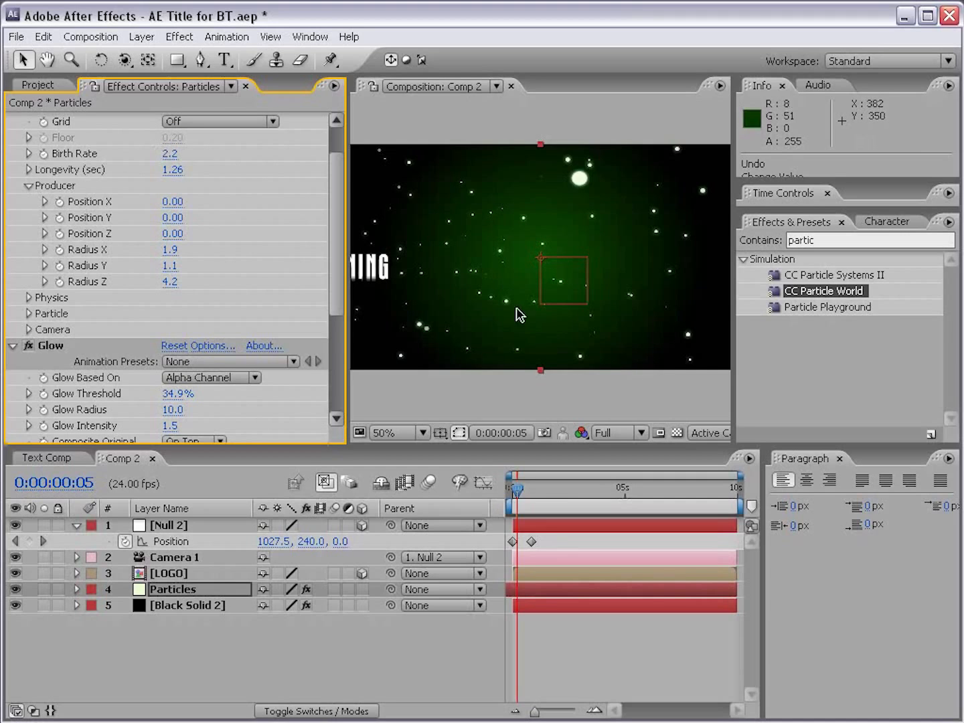
mouse_move(516, 498)
mouse_down()
mouse_move(541, 496)
mouse_move(512, 497)
mouse_move(533, 499)
mouse_up()
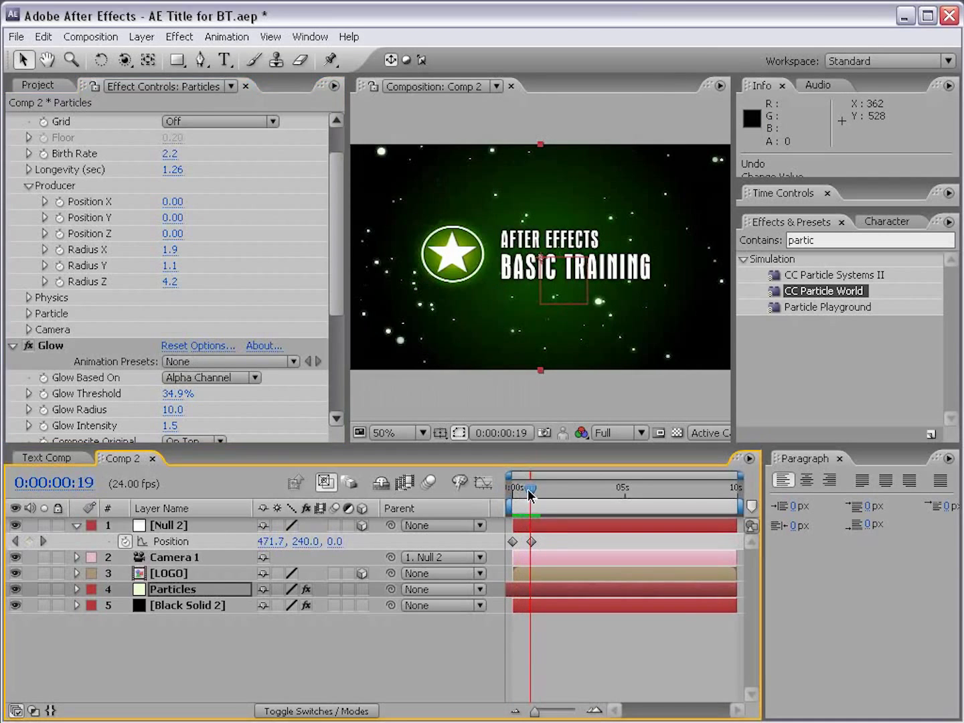
click(783, 194)
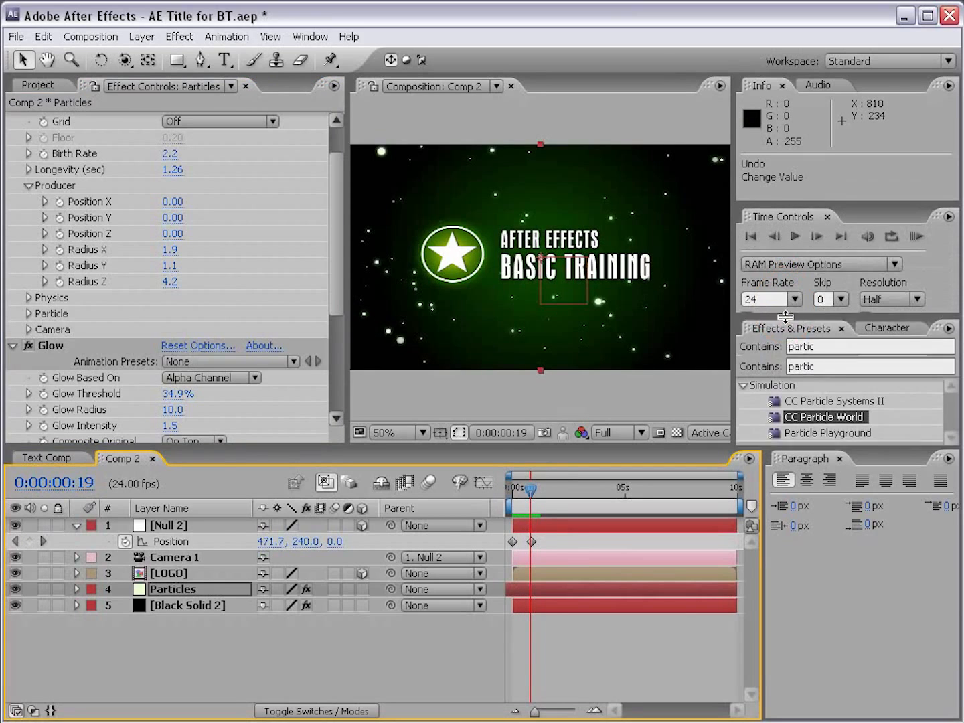
click(913, 237)
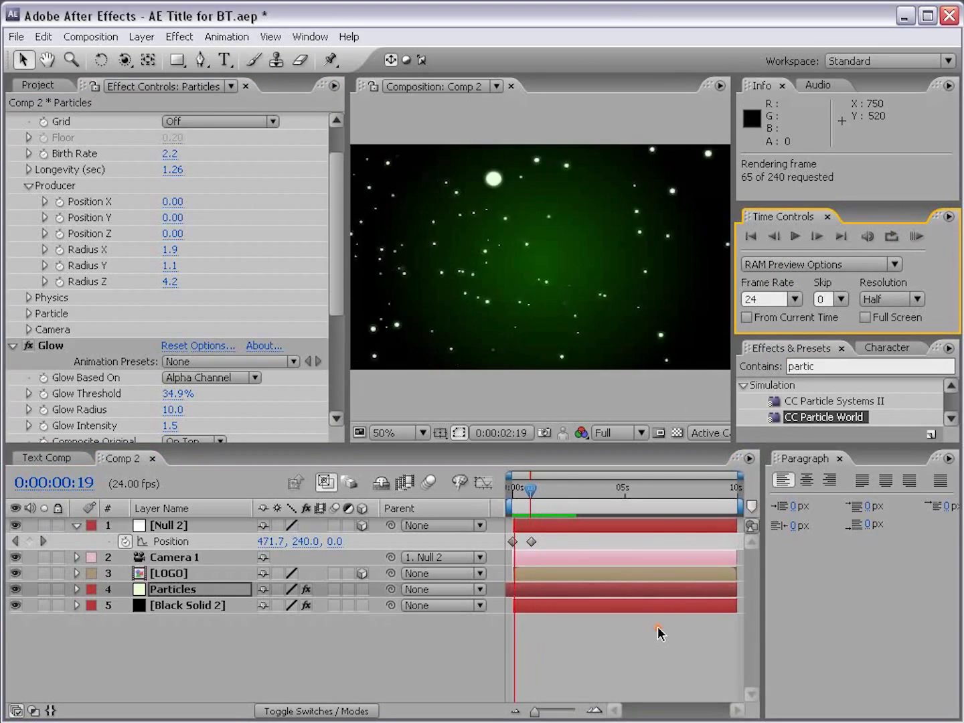
click(585, 529)
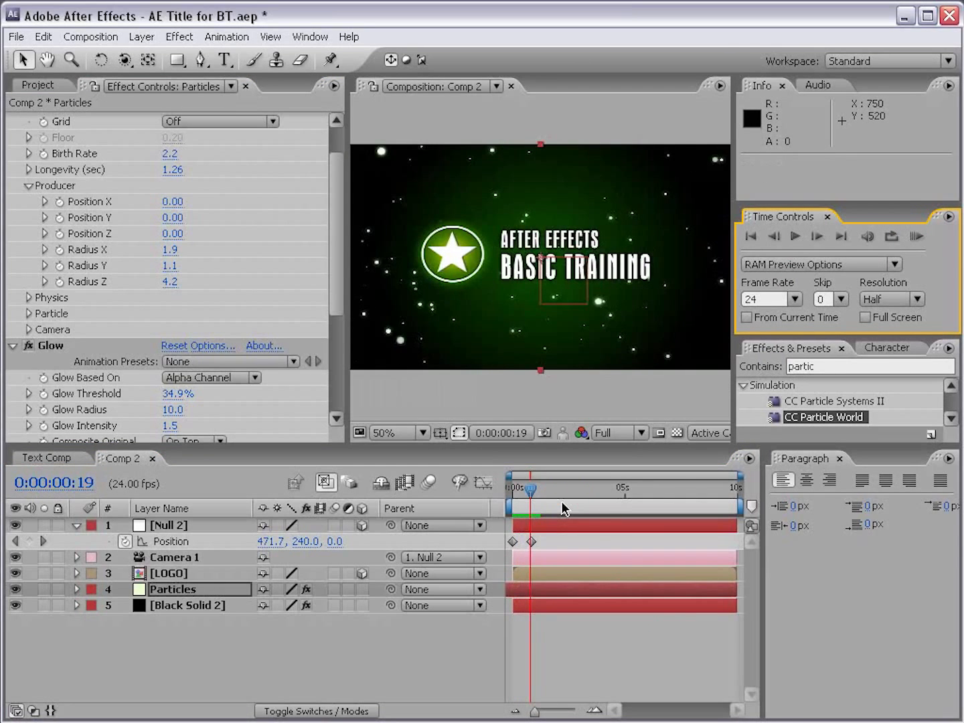
- Apply Easy Ease to the null's Position keyframe at 0:00:00:20 and RAM-preview the camera move
click(528, 542)
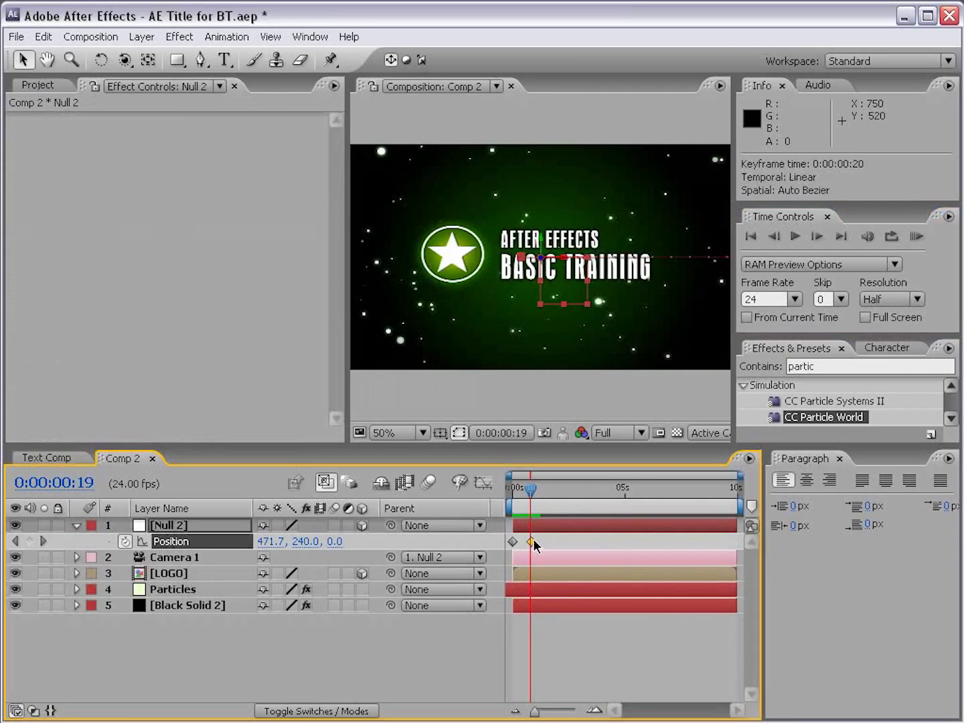
key(F9)
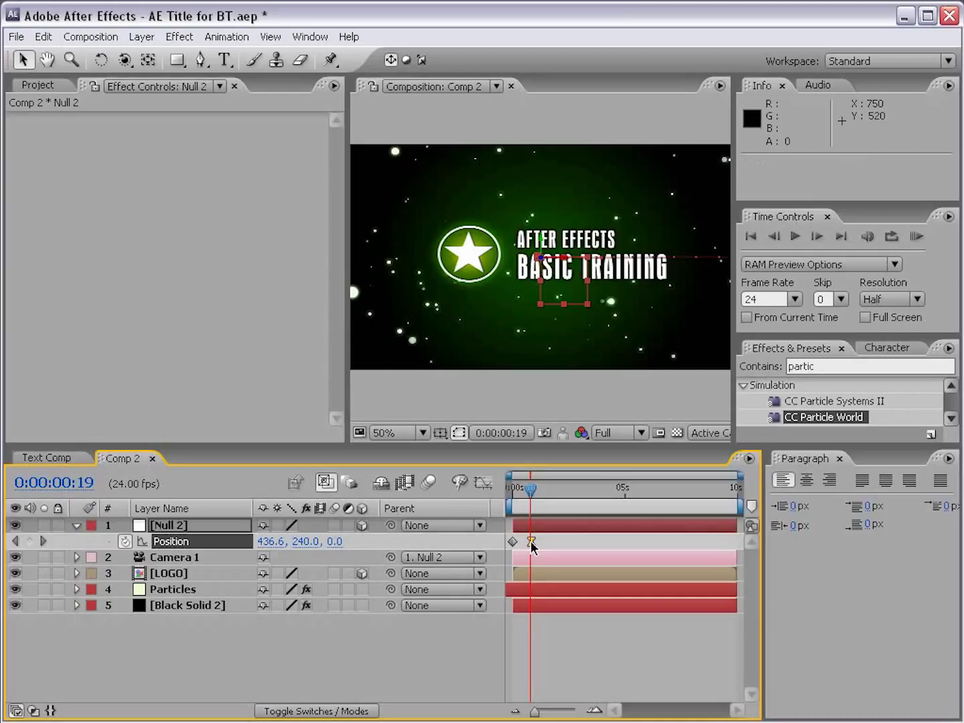
click(916, 236)
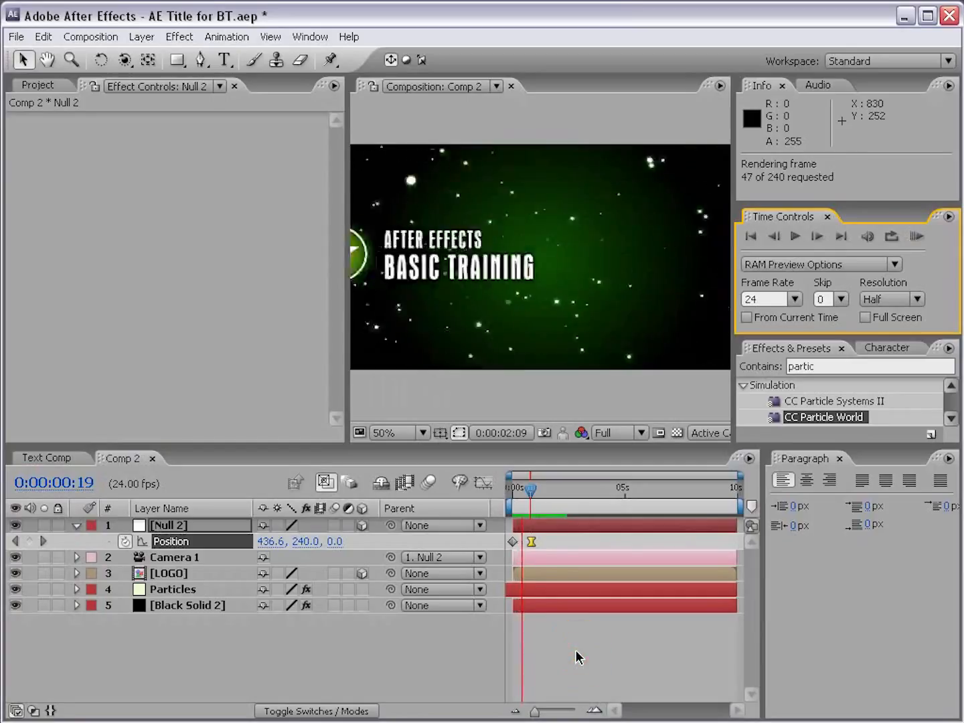
key(space)
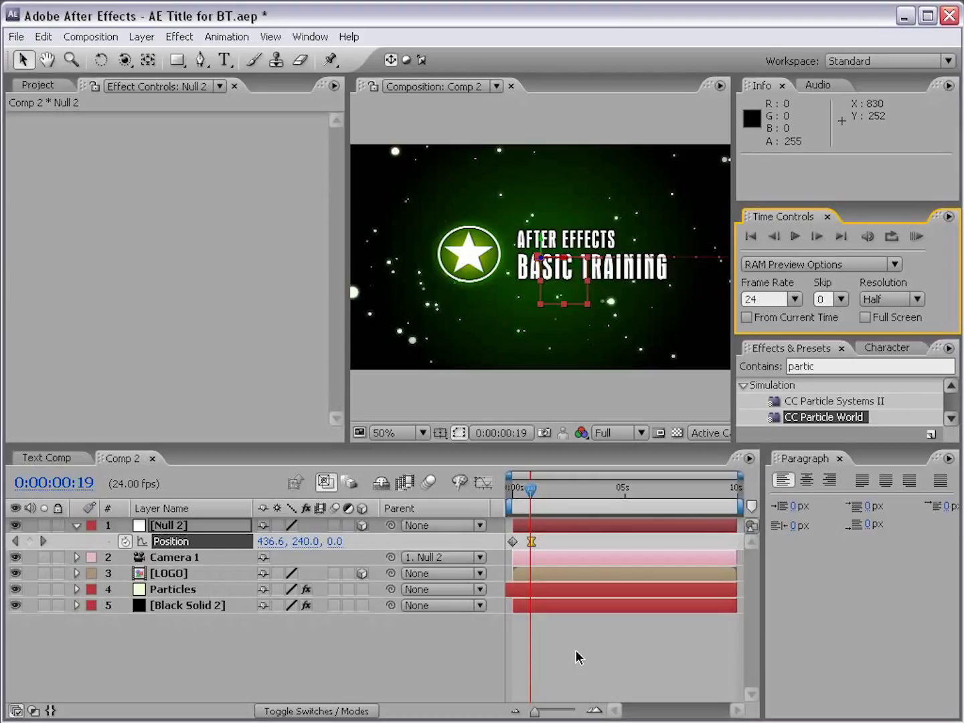
click(545, 665)
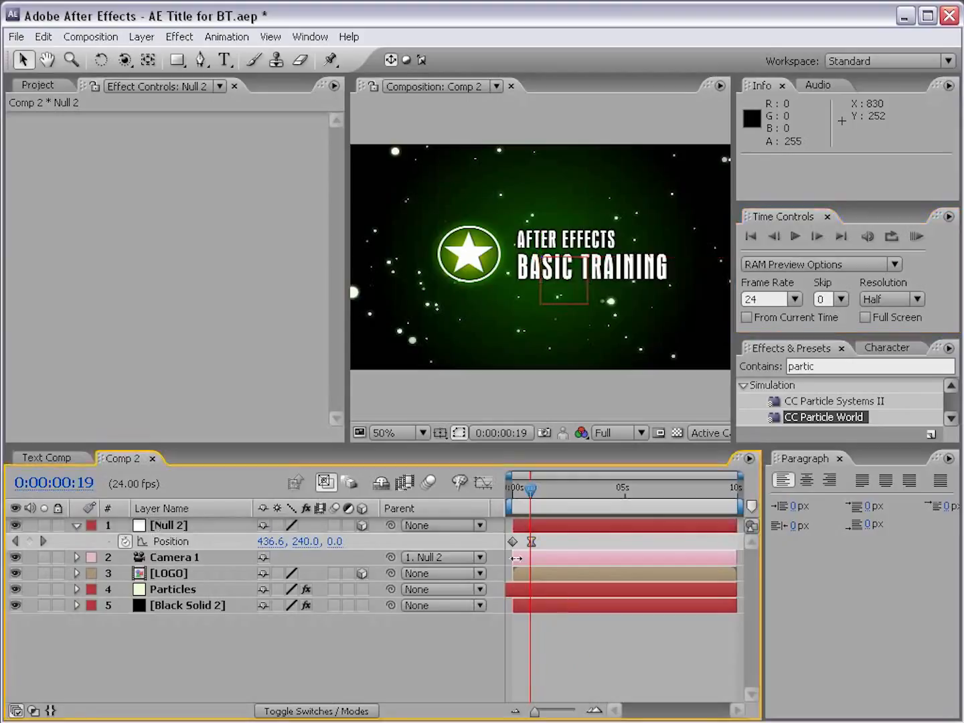
- Try rotating the LOGO layer around its current anchor point and undo the rotation
click(170, 575)
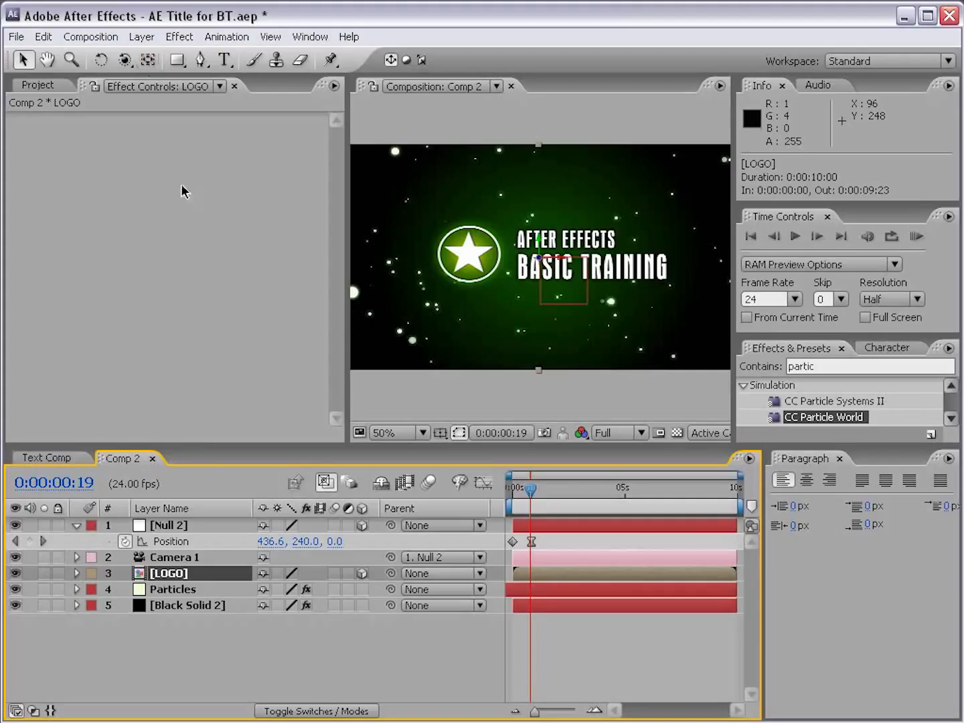
click(100, 59)
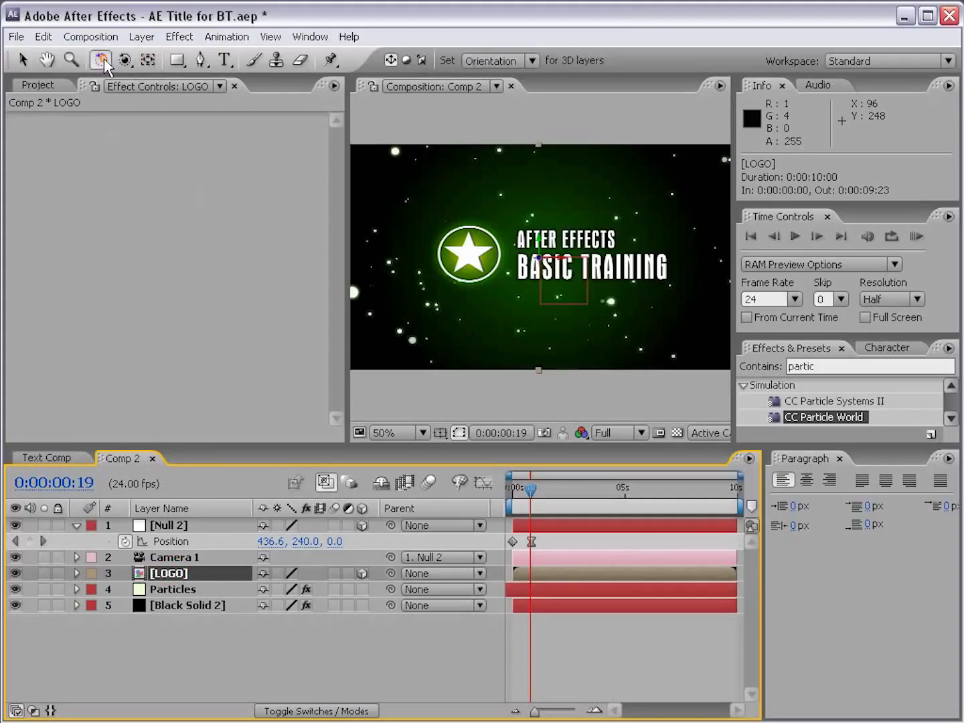
drag(535, 258, 555, 282)
key(ctrl+z)
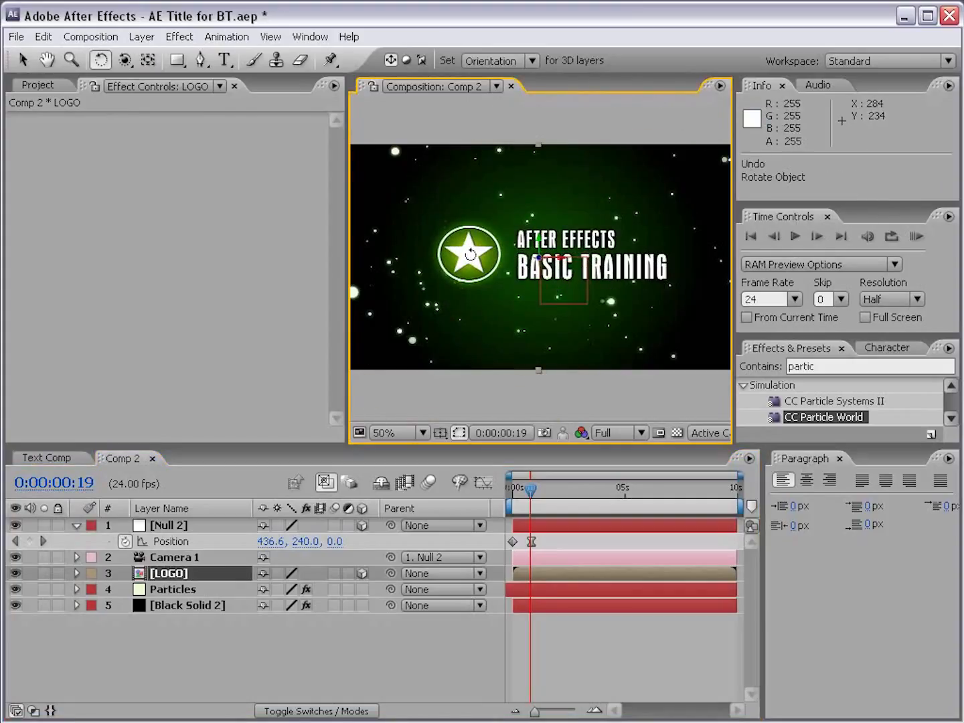
- Move the LOGO layer's anchor point to the middle of the star emblem
click(148, 60)
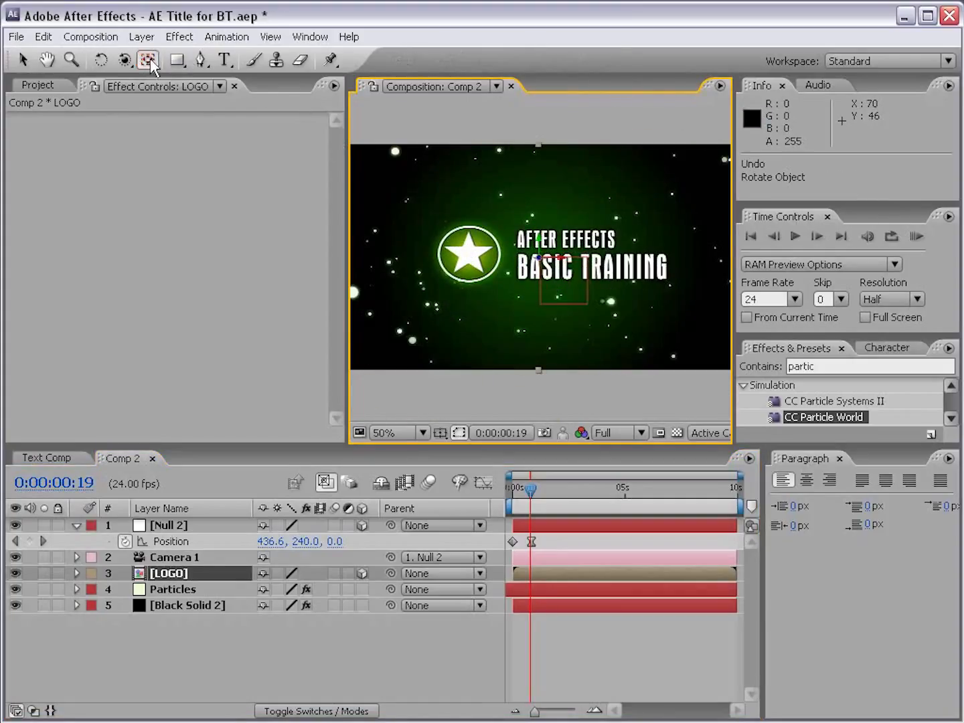
scroll(489, 279, up, 1)
key(space)
drag(514, 282, 556, 281)
scroll(561, 283, up, 1)
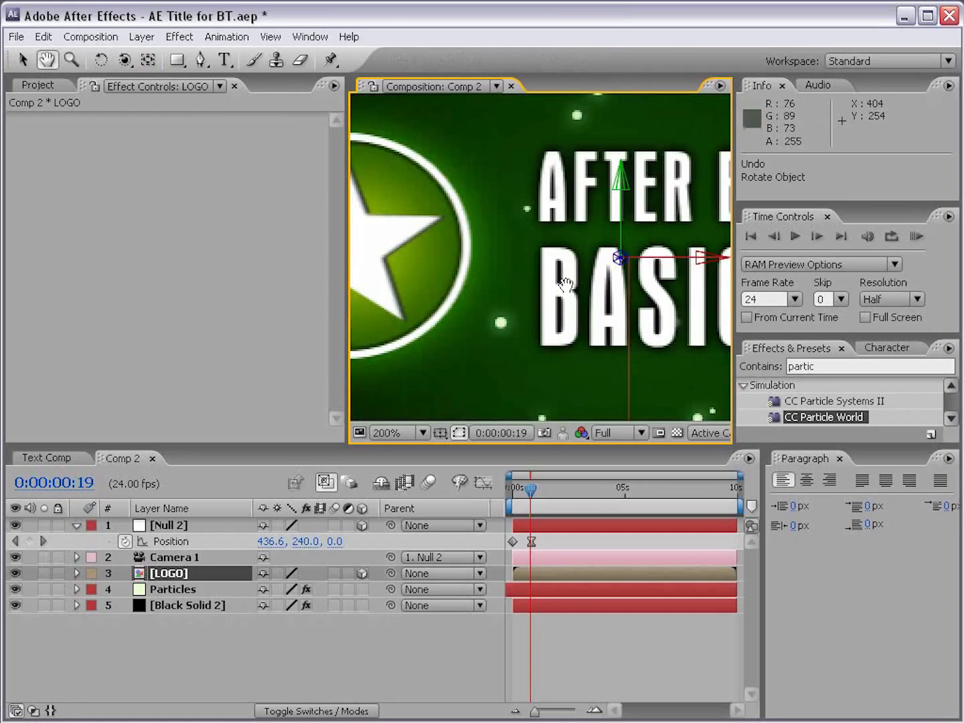
drag(621, 258, 473, 245)
key(space)
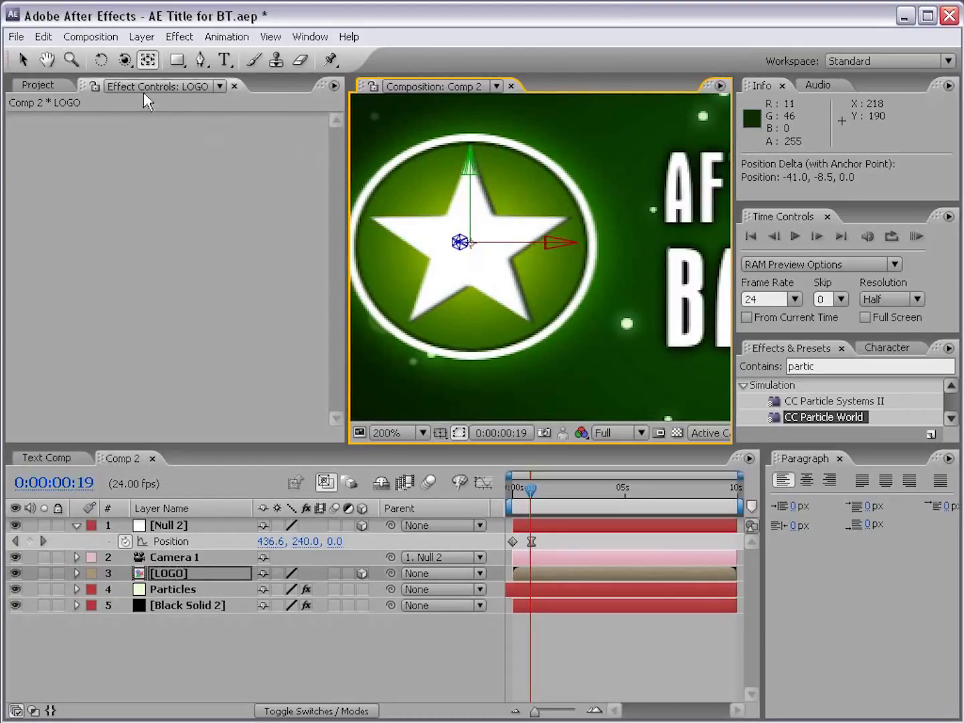
- Test-rotate the LOGO layer around the star emblem and undo the rotation
click(101, 61)
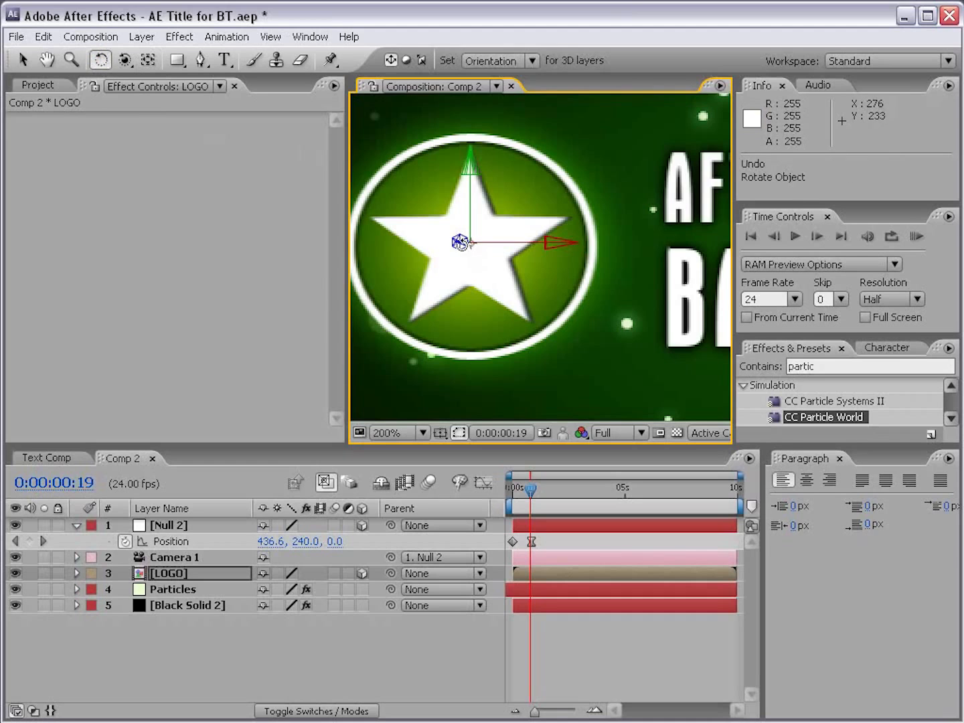
mouse_move(471, 244)
mouse_down()
mouse_move(459, 286)
mouse_move(459, 194)
mouse_move(418, 150)
mouse_move(461, 243)
mouse_up()
key(comma)
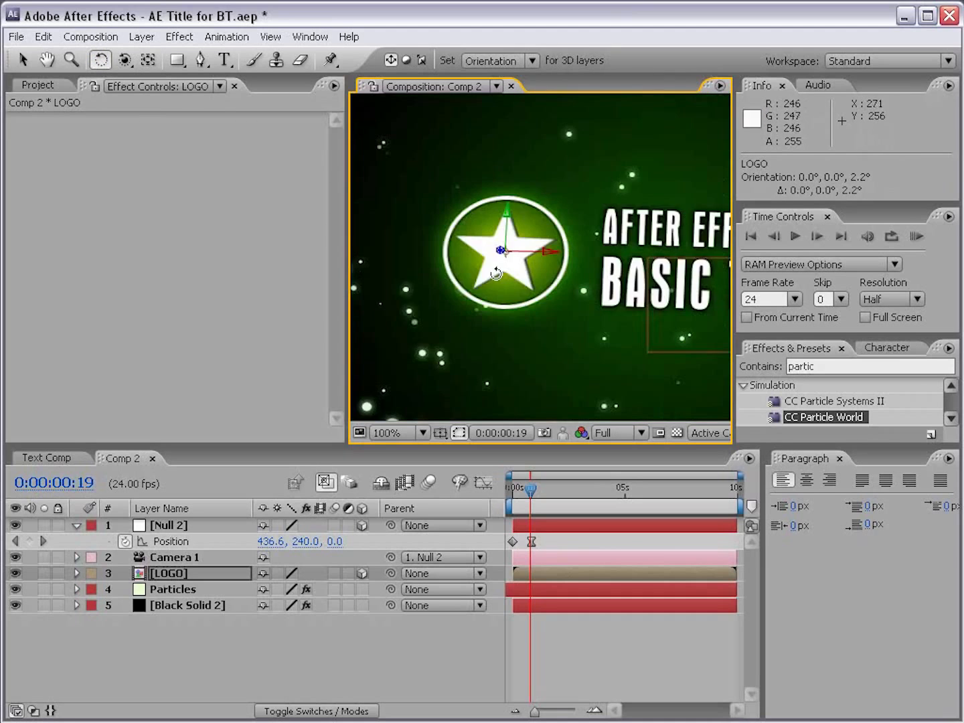
key(ctrl+z)
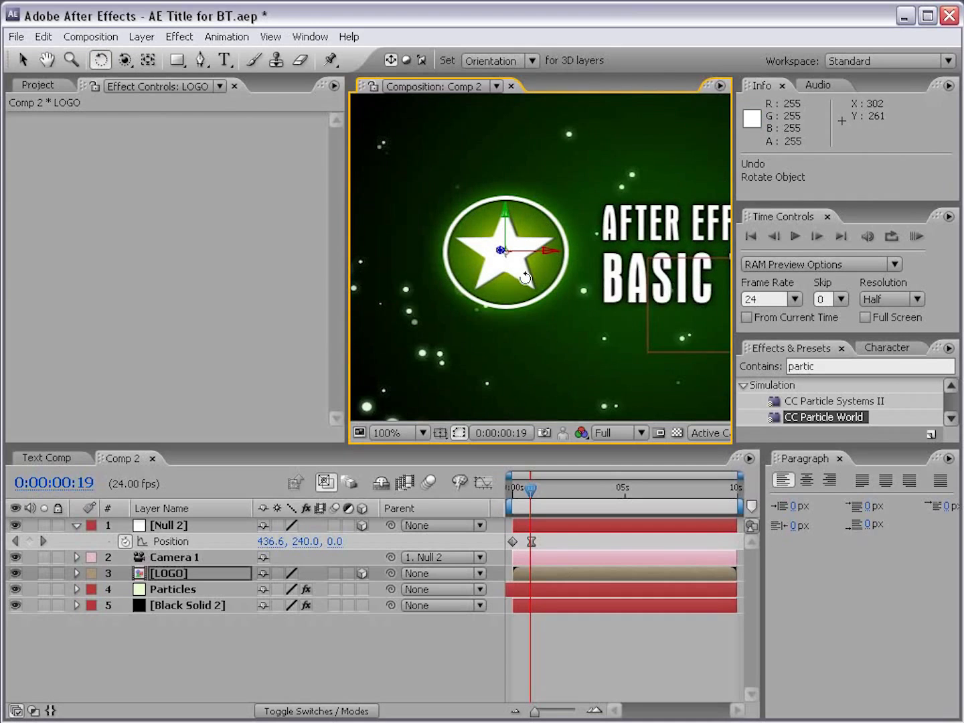
- Set an Orientation keyframe on the LOGO layer at 0:00:01:10
key(comma)
key(h)
drag(613, 284, 542, 278)
key(w)
mouse_move(532, 499)
mouse_down()
mouse_move(518, 502)
mouse_move(544, 508)
mouse_up()
click(157, 574)
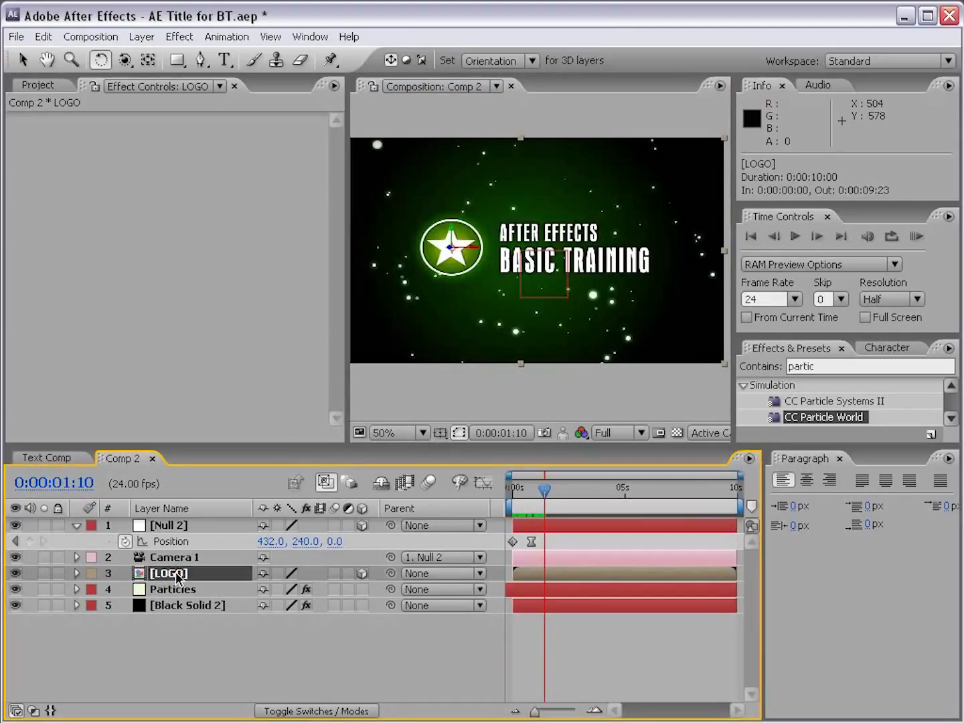
key(r)
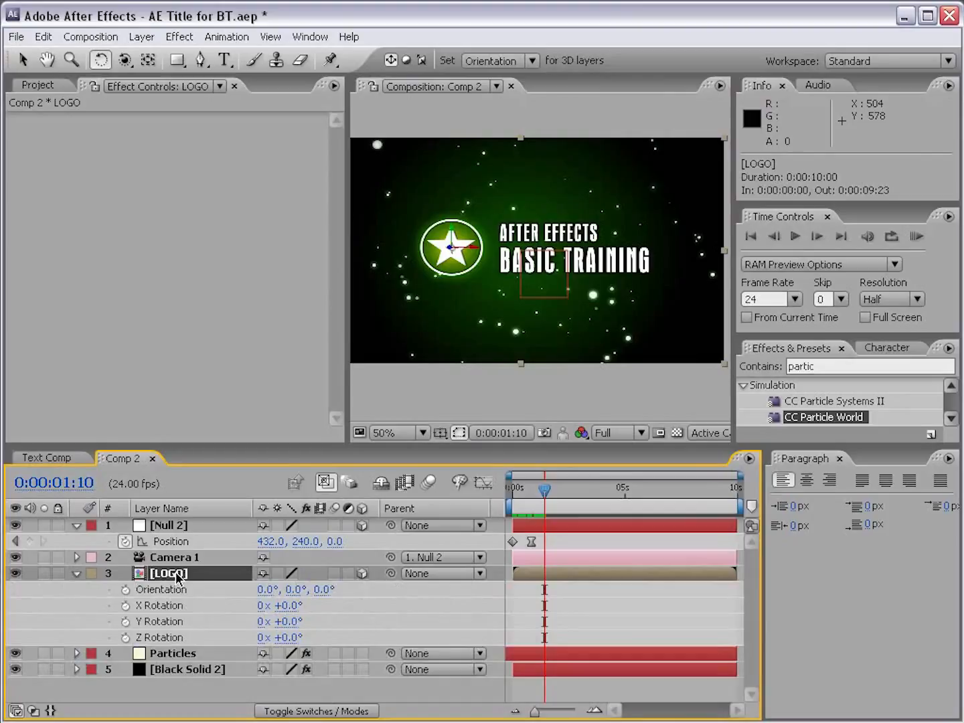
click(125, 591)
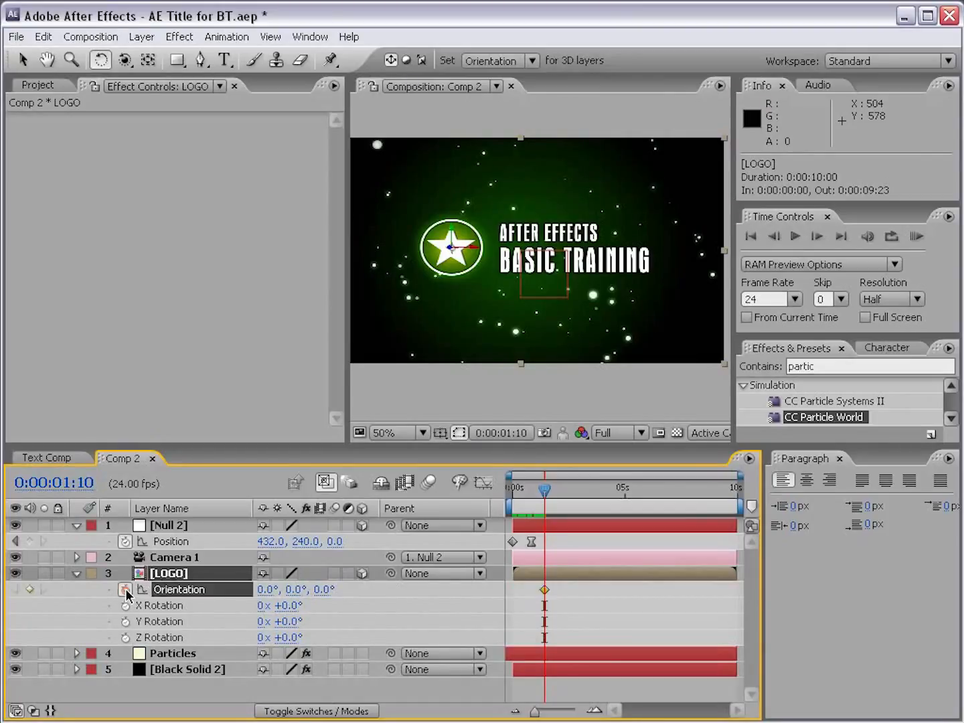
- At 0:00:02:01, set the LOGO layer's Z orientation to 90°
drag(545, 494, 559, 494)
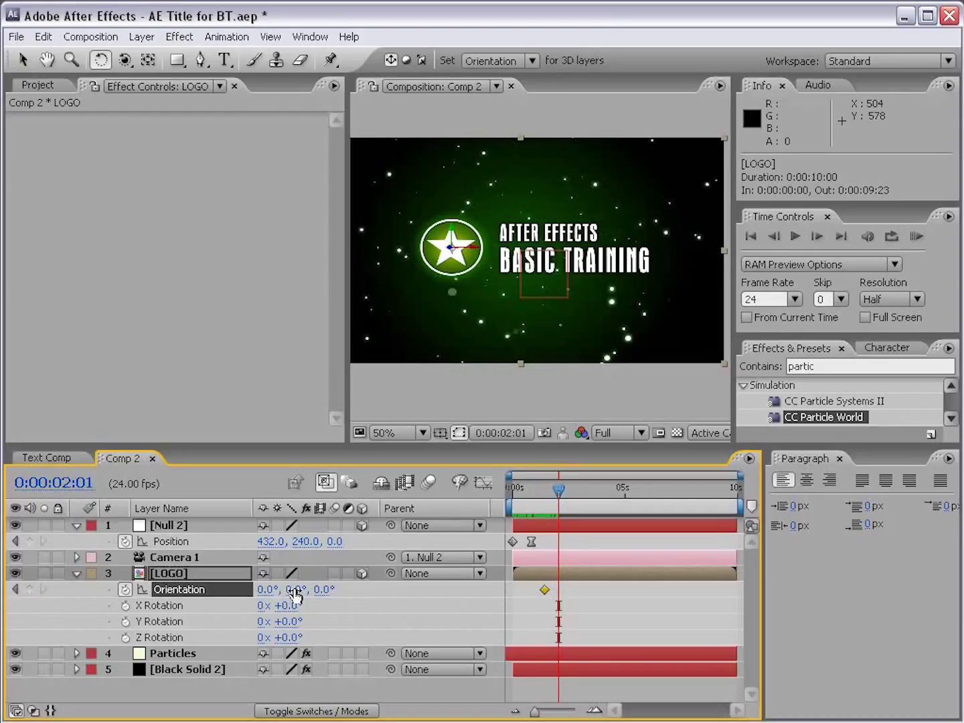
drag(318, 592, 364, 589)
click(330, 591)
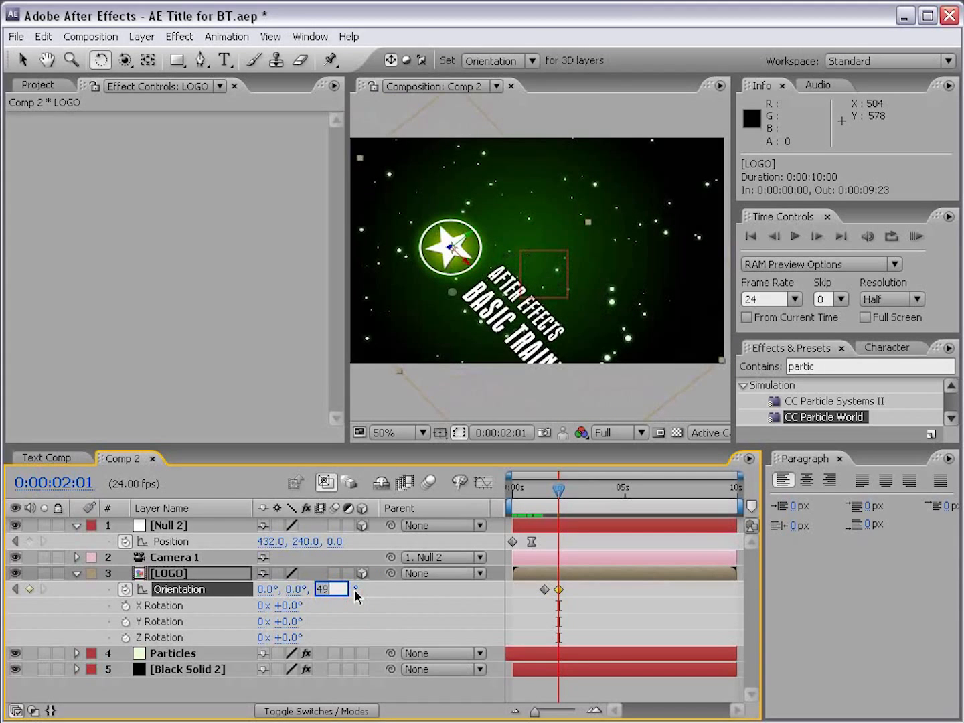
key(Return)
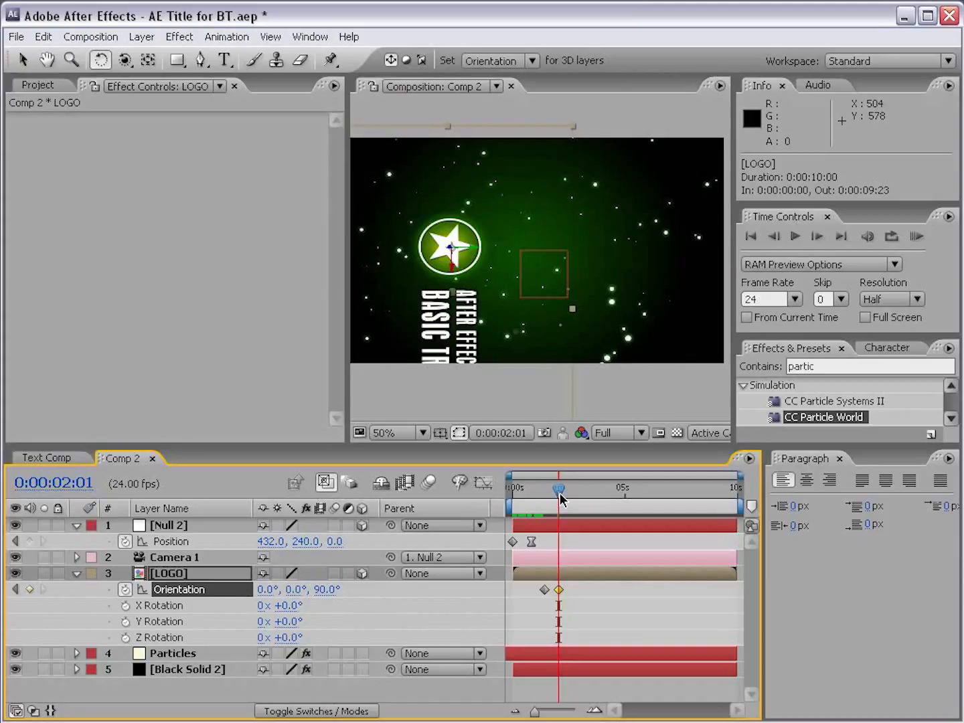
- Apply Easy Ease to both of the LOGO layer's Orientation keyframes and scrub through the rotation
mouse_move(555, 501)
mouse_down()
mouse_move(541, 500)
mouse_move(554, 500)
mouse_up()
drag(588, 582, 531, 599)
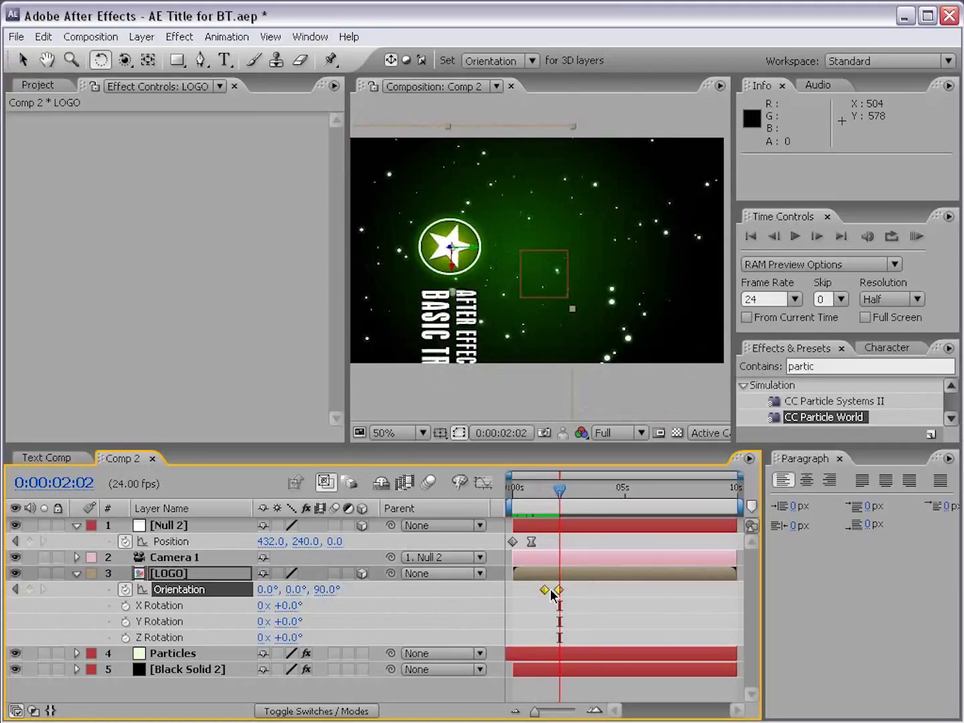
key(F9)
drag(539, 488, 561, 490)
- Add a Position keyframe to Null 2 at 0:00:02:02 and set its Z position to 1414 at 0:00:02:16
click(172, 526)
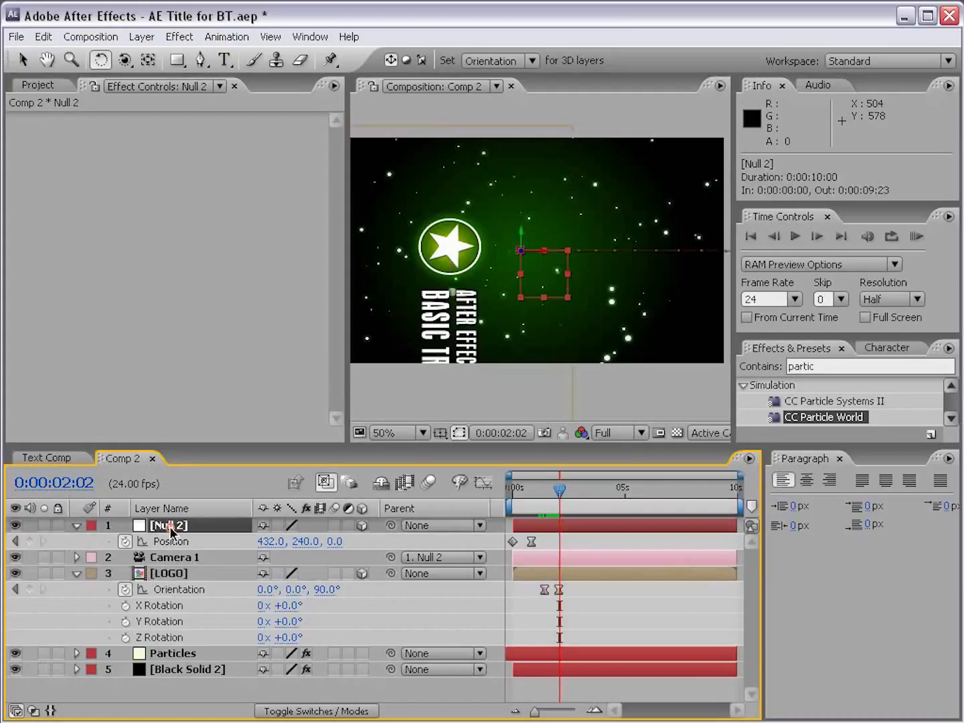
click(29, 540)
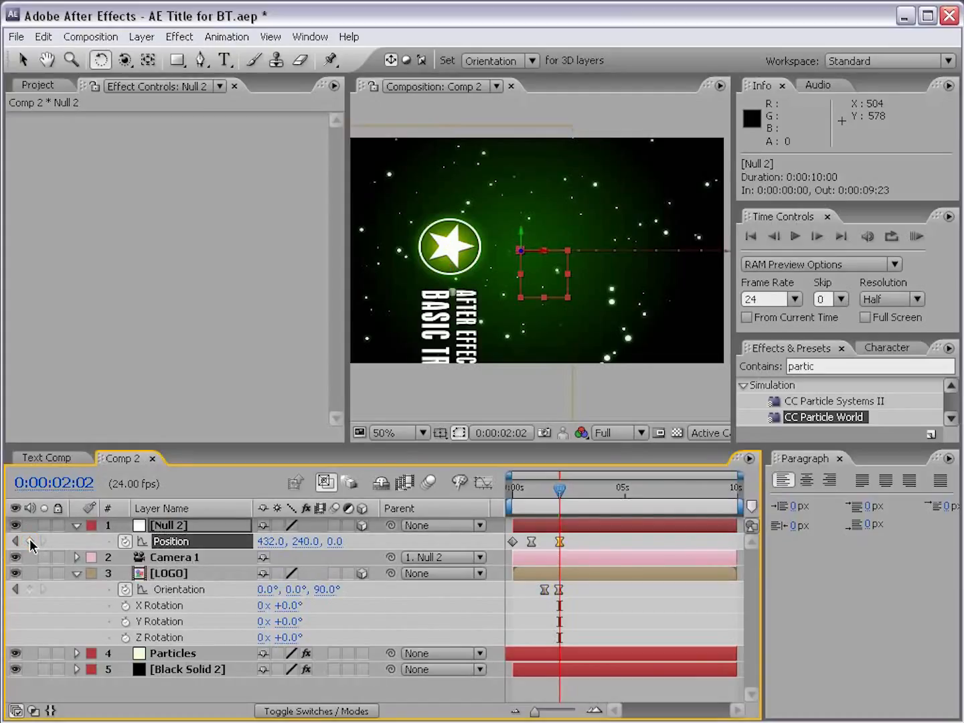
drag(560, 492, 572, 490)
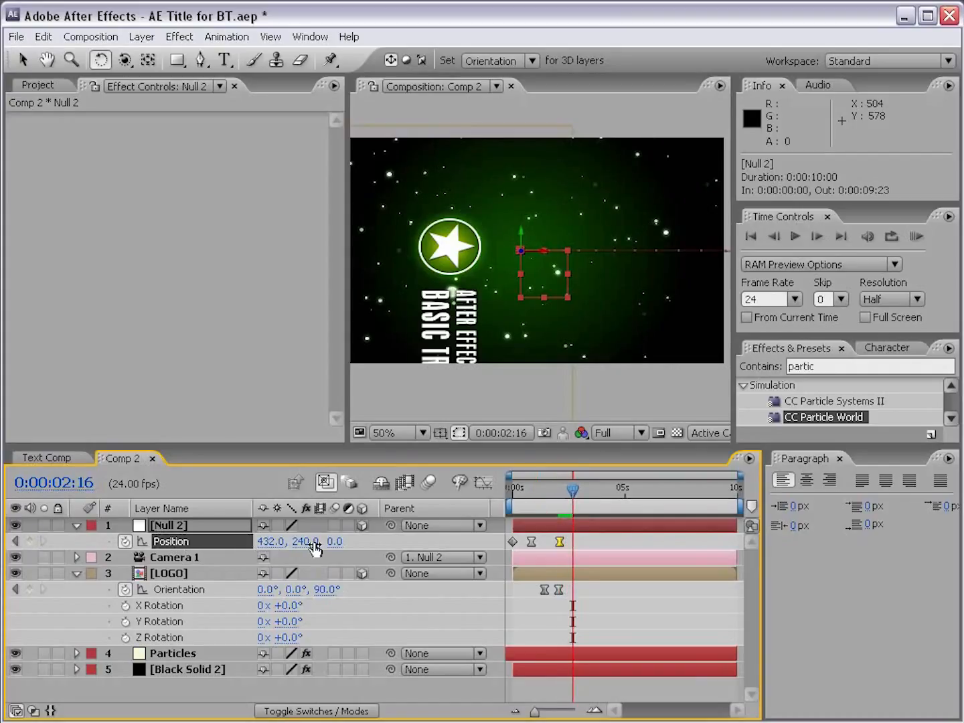
drag(335, 541, 957, 509)
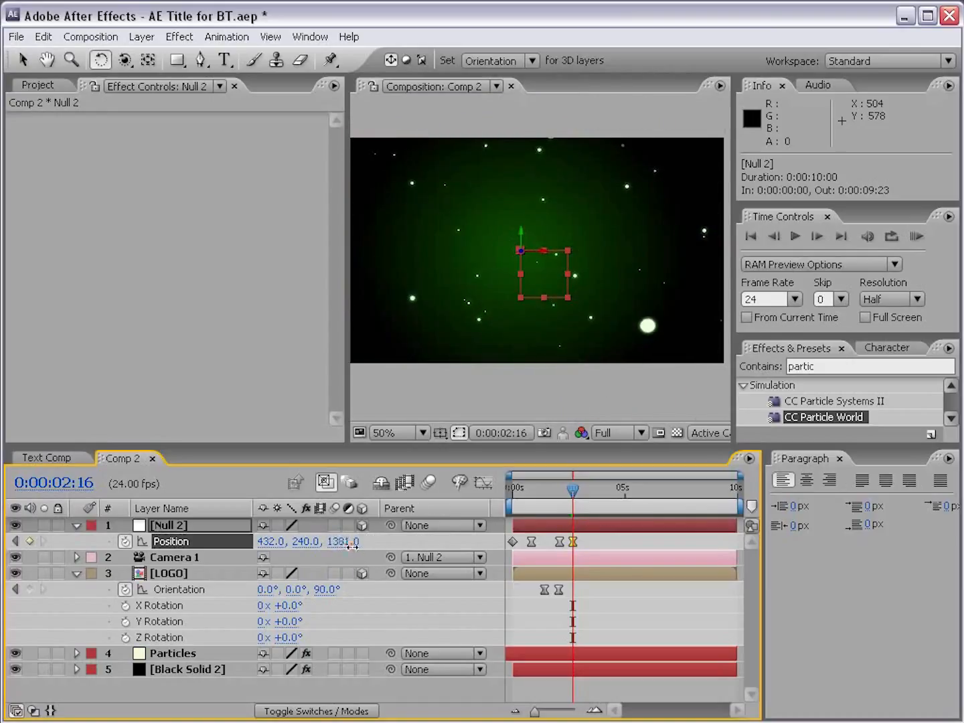
drag(345, 542, 376, 545)
- Scrub through the null's forward move from the start and collapse the Null 2 and LOGO layer properties
click(513, 489)
mouse_move(512, 490)
mouse_down()
mouse_move(575, 491)
mouse_move(524, 492)
mouse_up()
drag(520, 492, 572, 491)
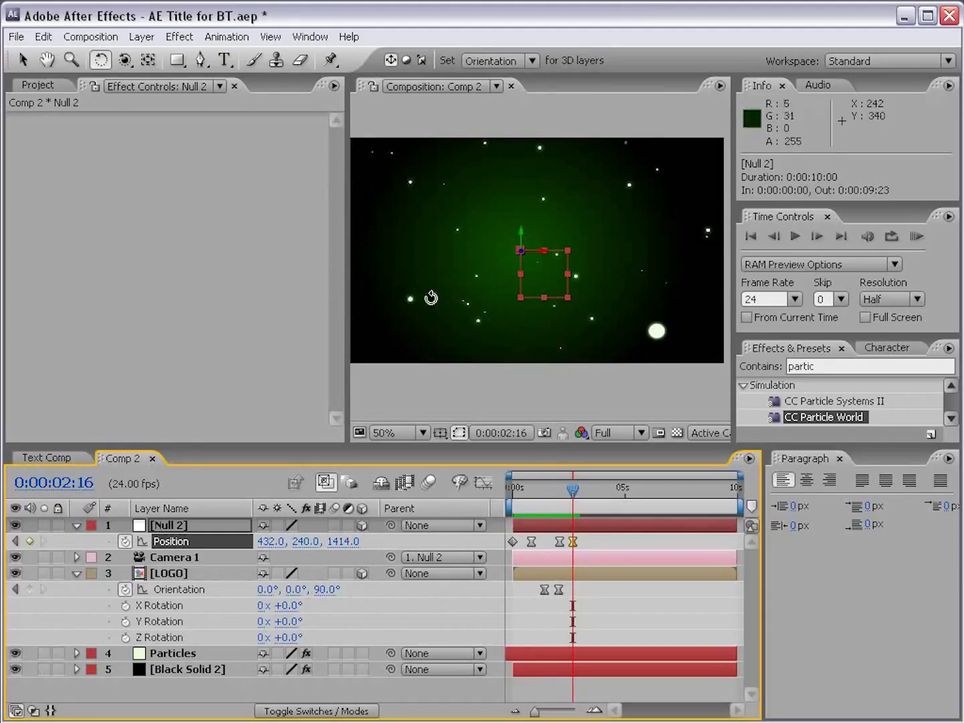
drag(572, 490, 532, 493)
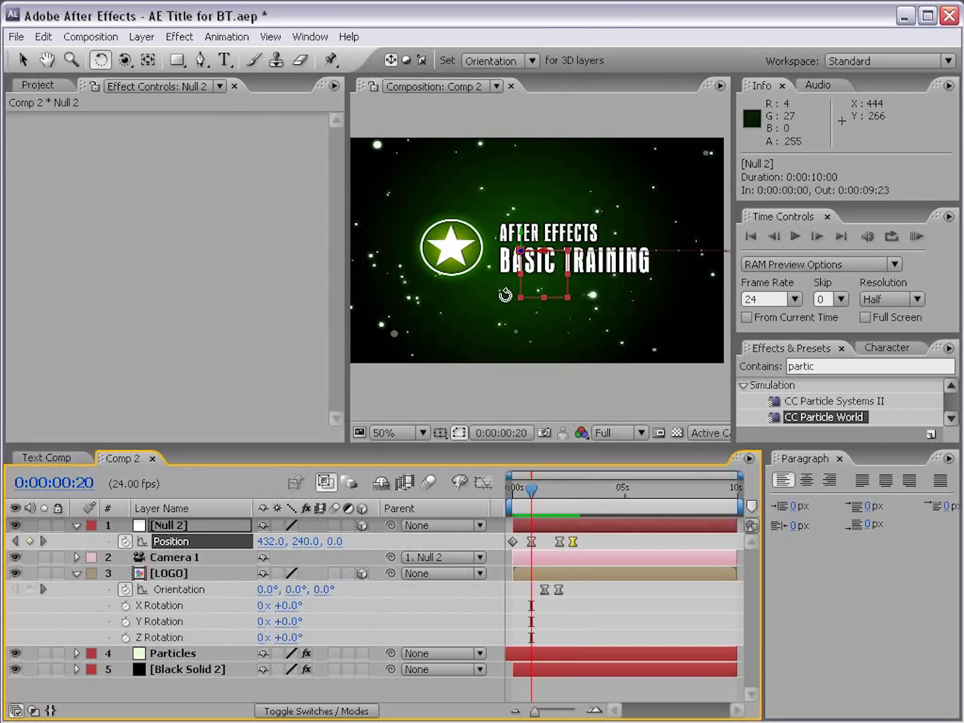
click(77, 526)
click(77, 557)
click(118, 670)
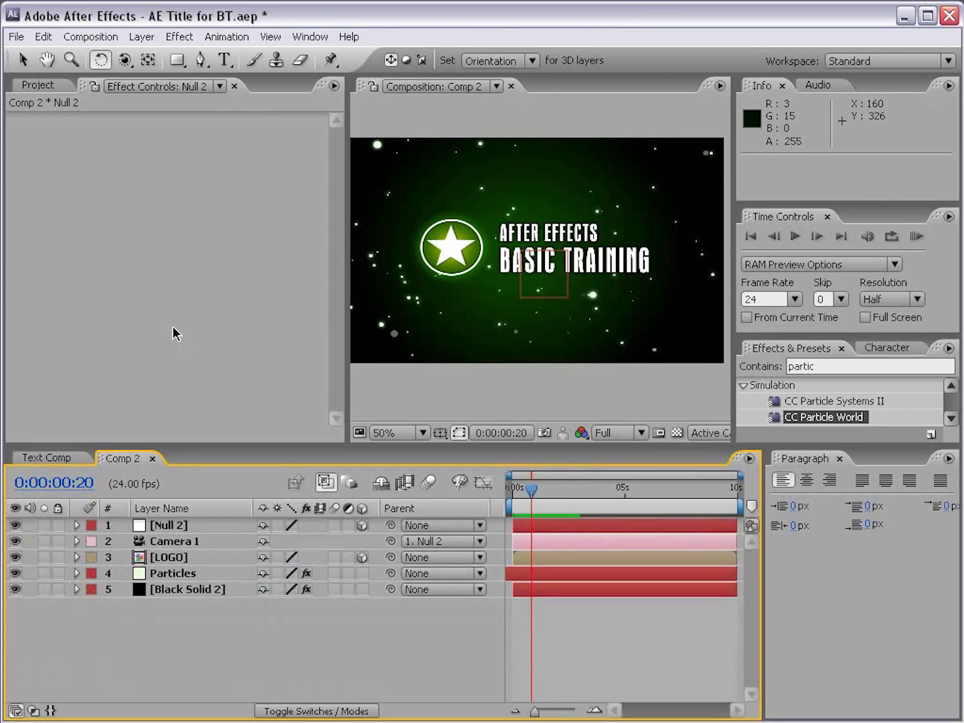
key(v)
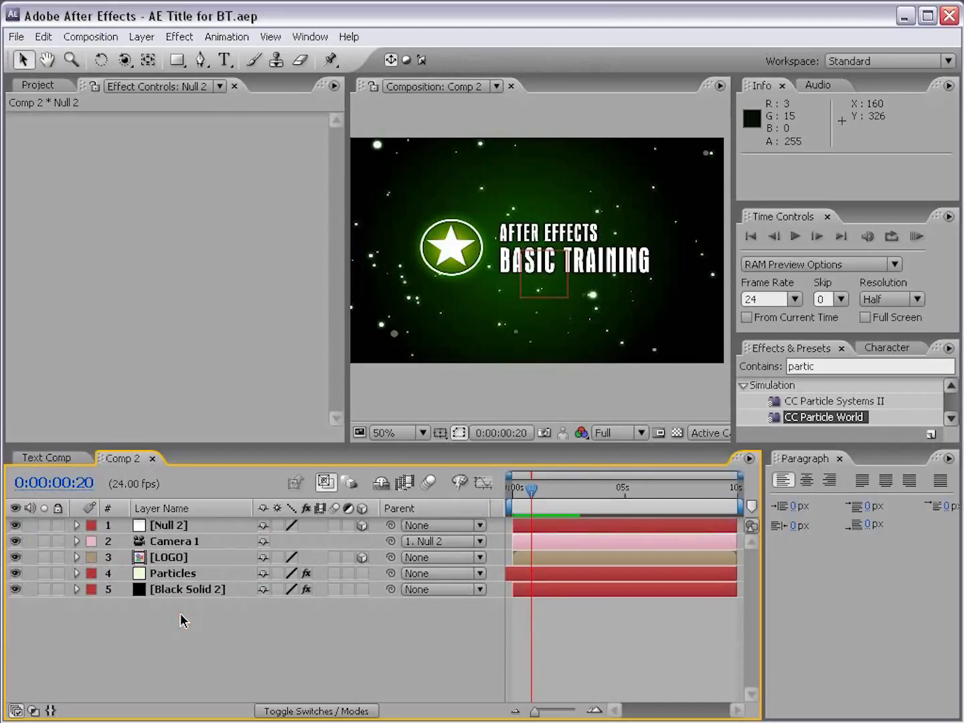
- Copy the AFTER EFFECTS text layer from inside the LOGO composition
click(164, 560)
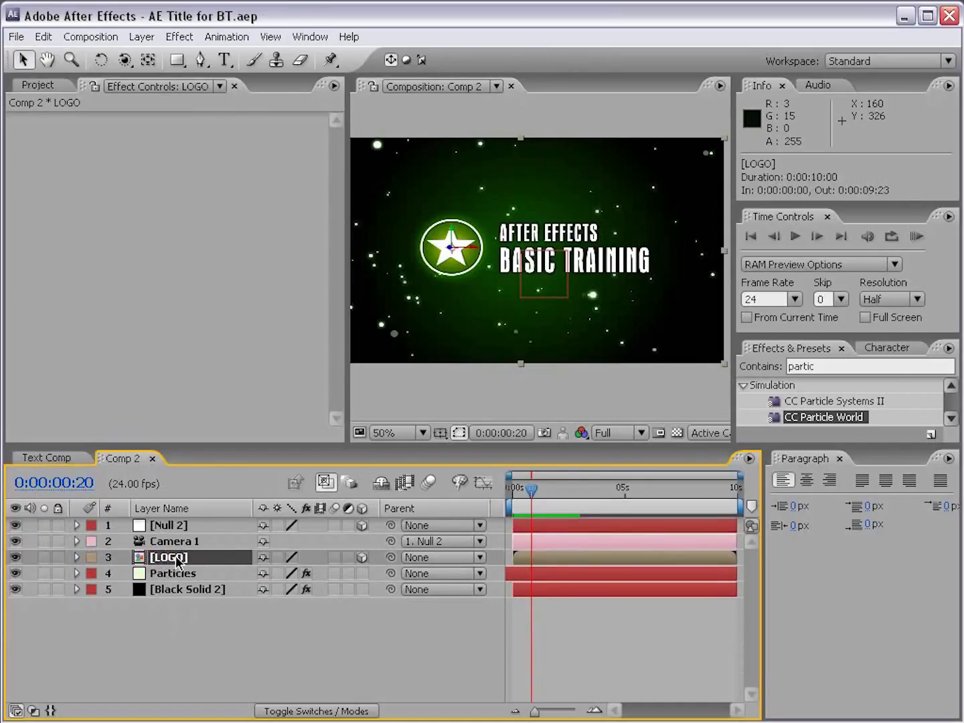
double_click(164, 559)
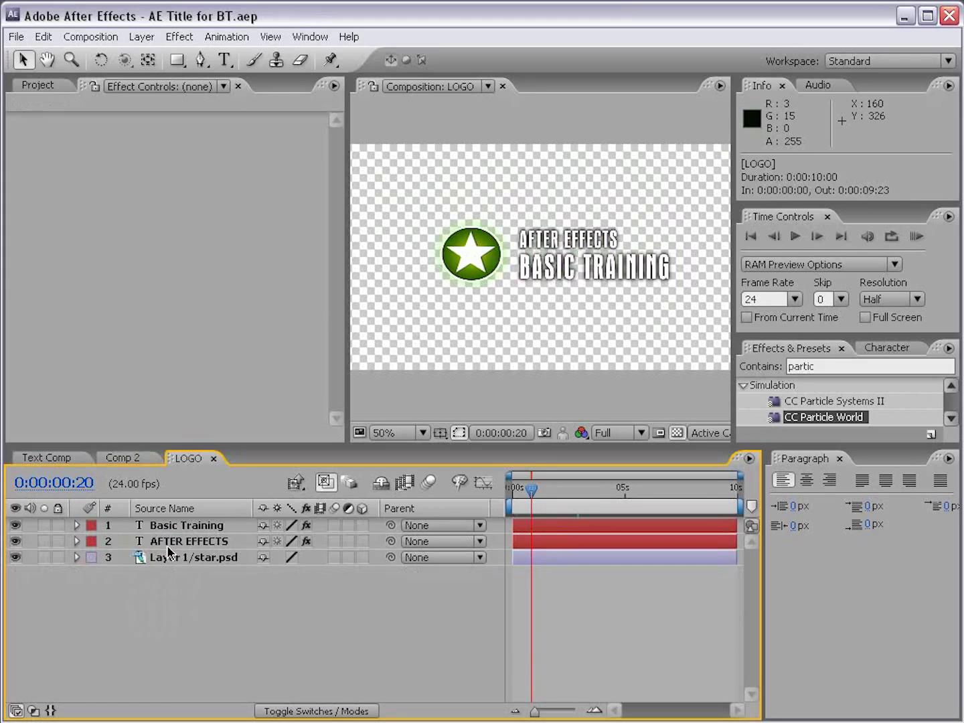
click(171, 541)
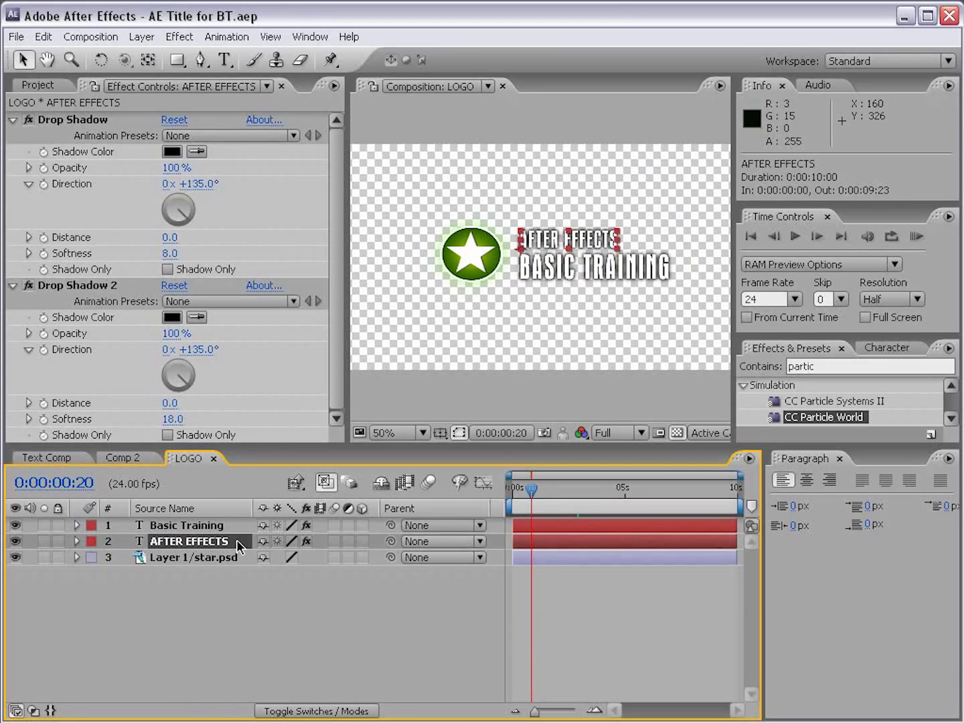
key(ctrl+c)
click(43, 36)
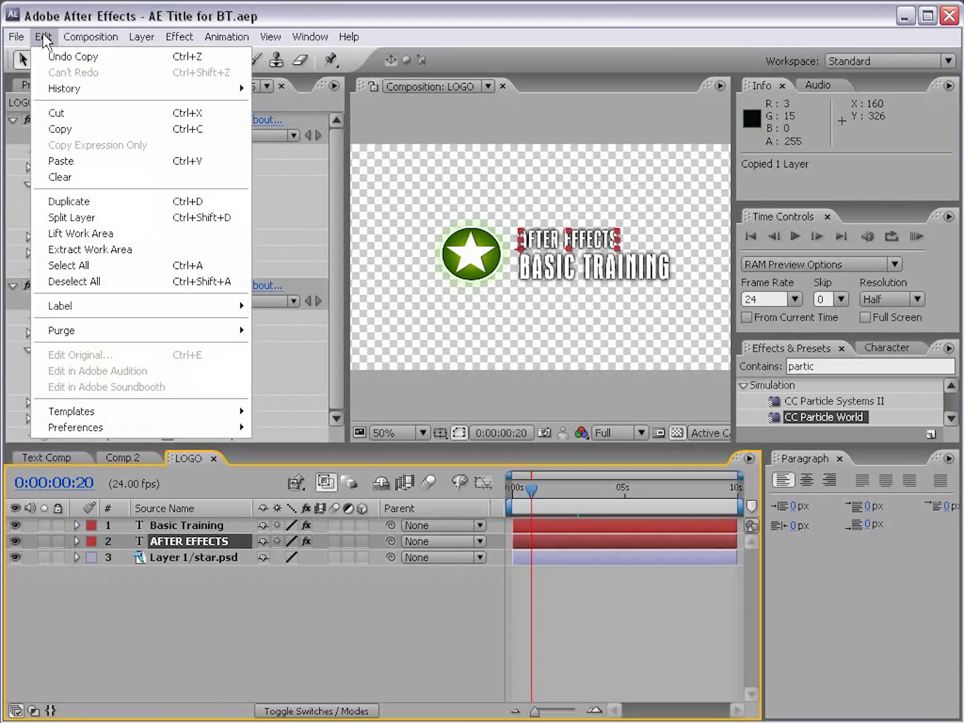
click(95, 130)
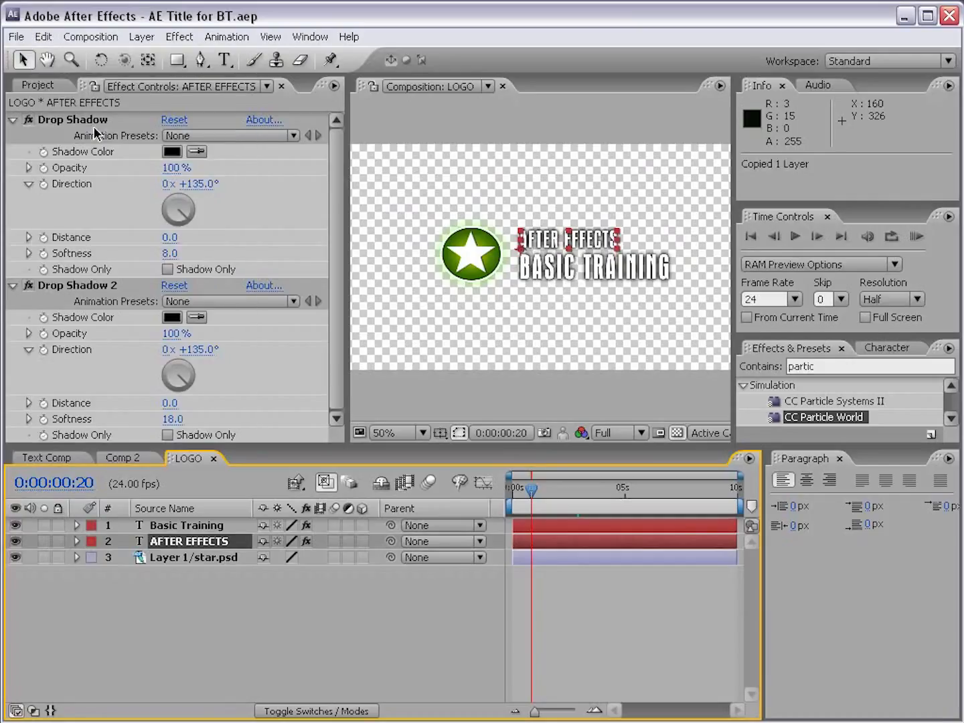
- Paste the copied AFTER EFFECTS text layer into Comp 2 and make it a 3D layer
click(123, 459)
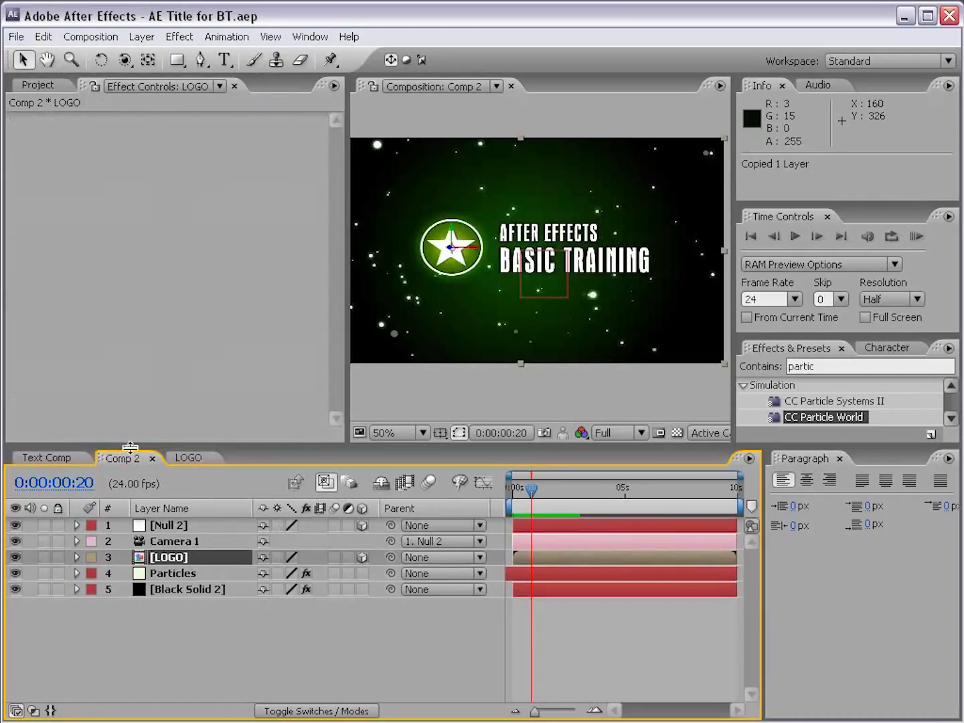
click(43, 36)
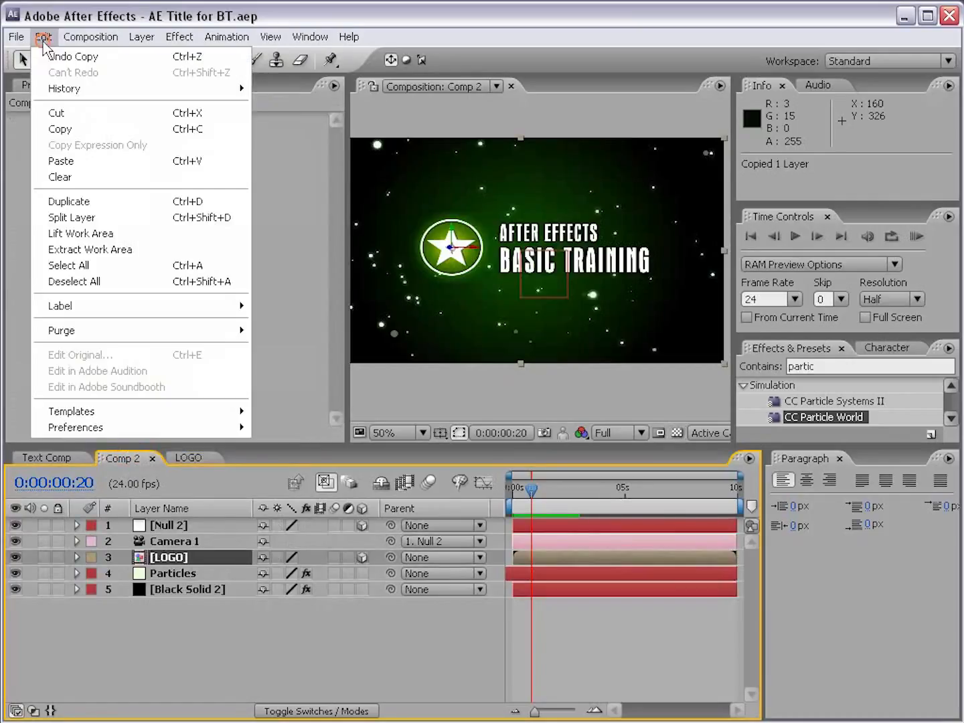
click(62, 160)
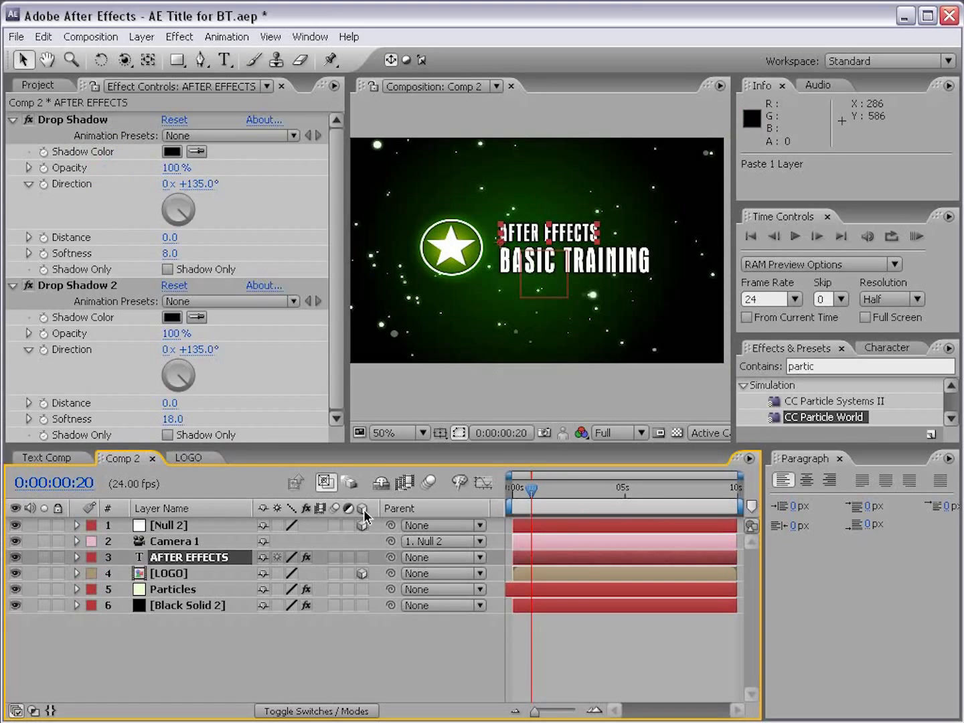
click(362, 557)
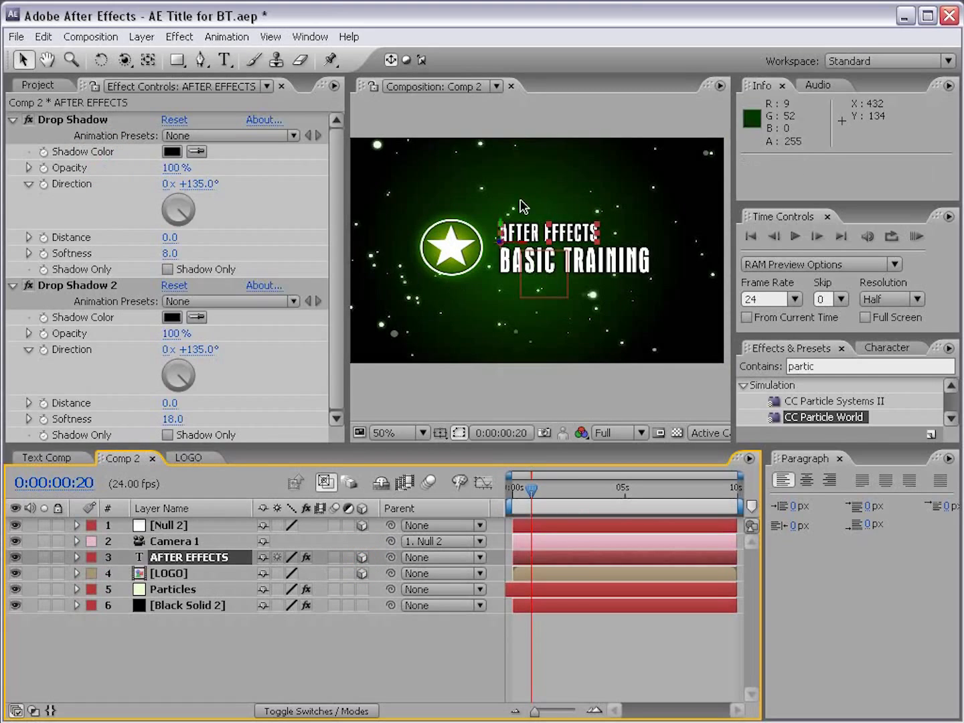
- Raise the AFTER EFFECTS text above the logo to Y position 137 and place its layer first in the stack
drag(502, 235, 500, 201)
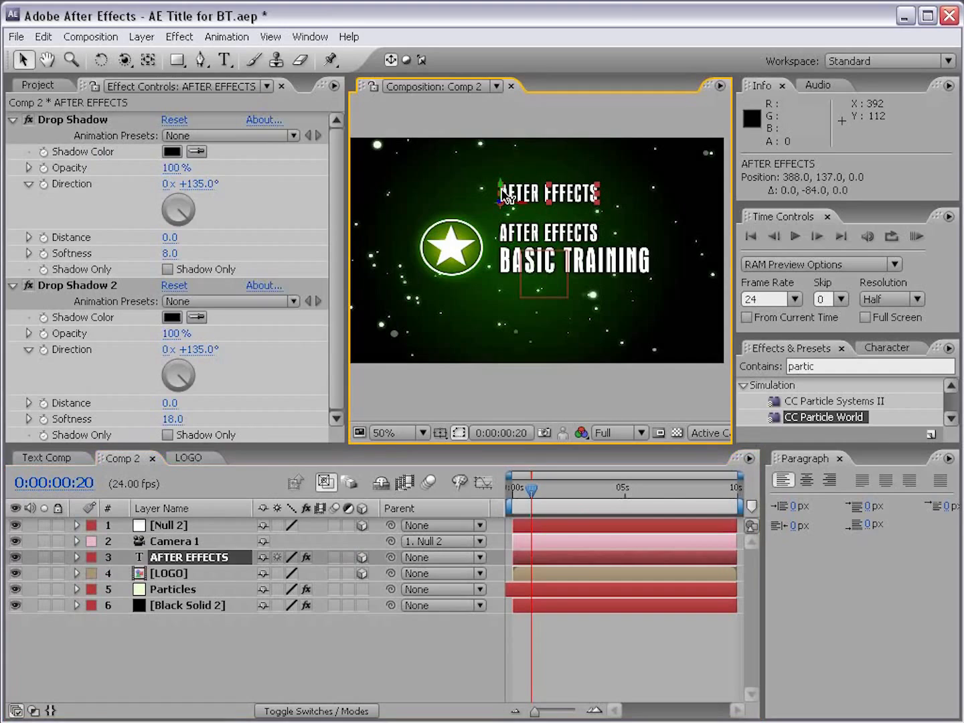
drag(189, 557, 183, 524)
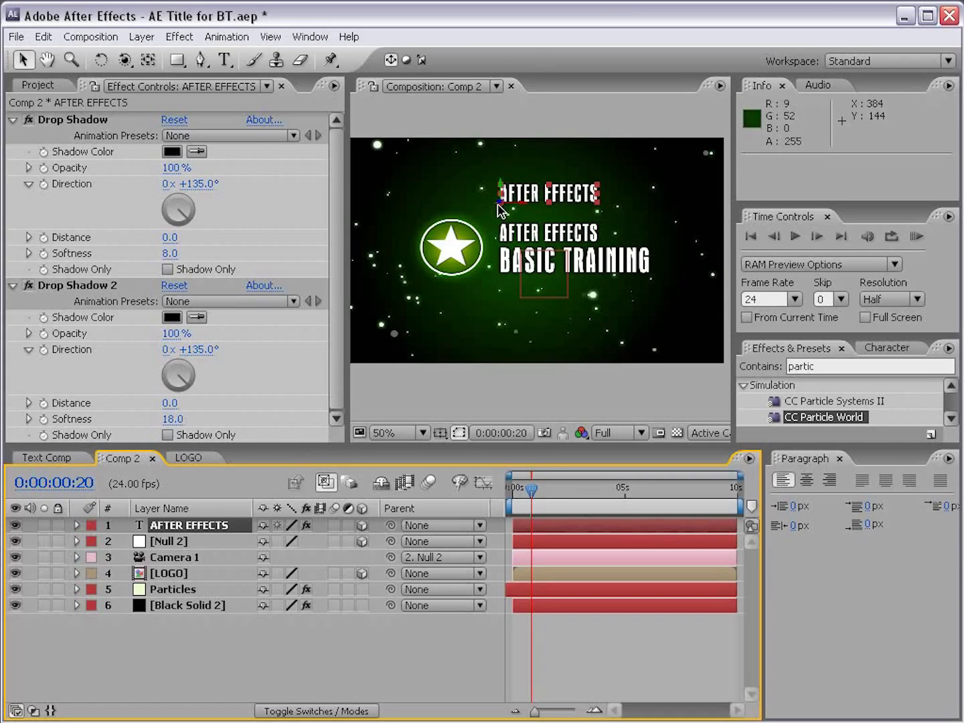
- Push the AFTER EFFECTS text back in depth to Z position 2066.8 and raise it to Y position 62
scroll(497, 203, up, 2)
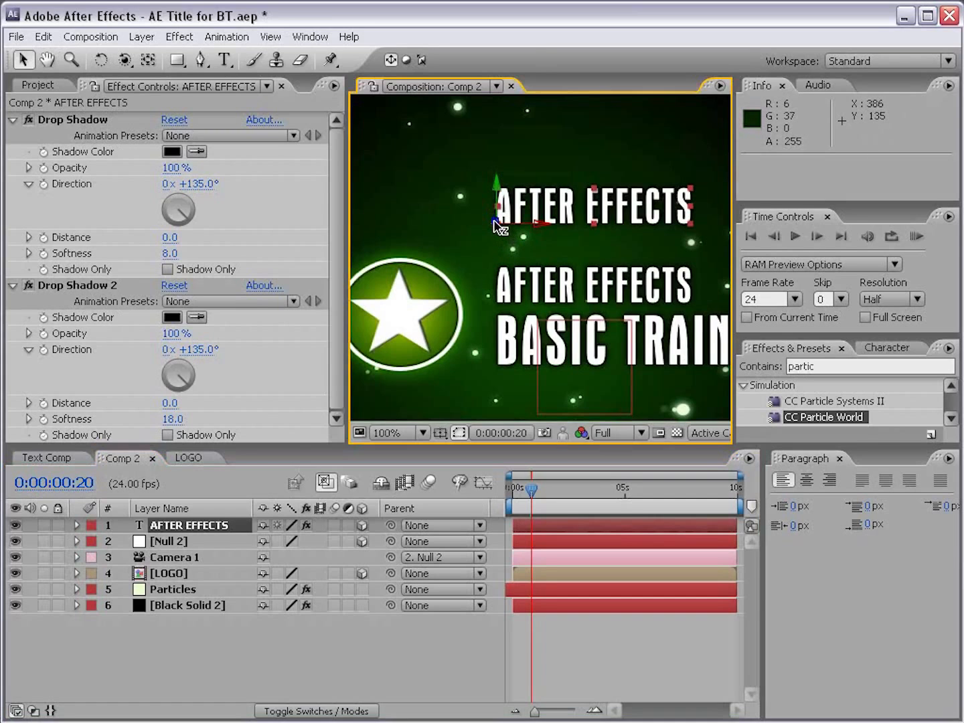
drag(498, 226, 531, 415)
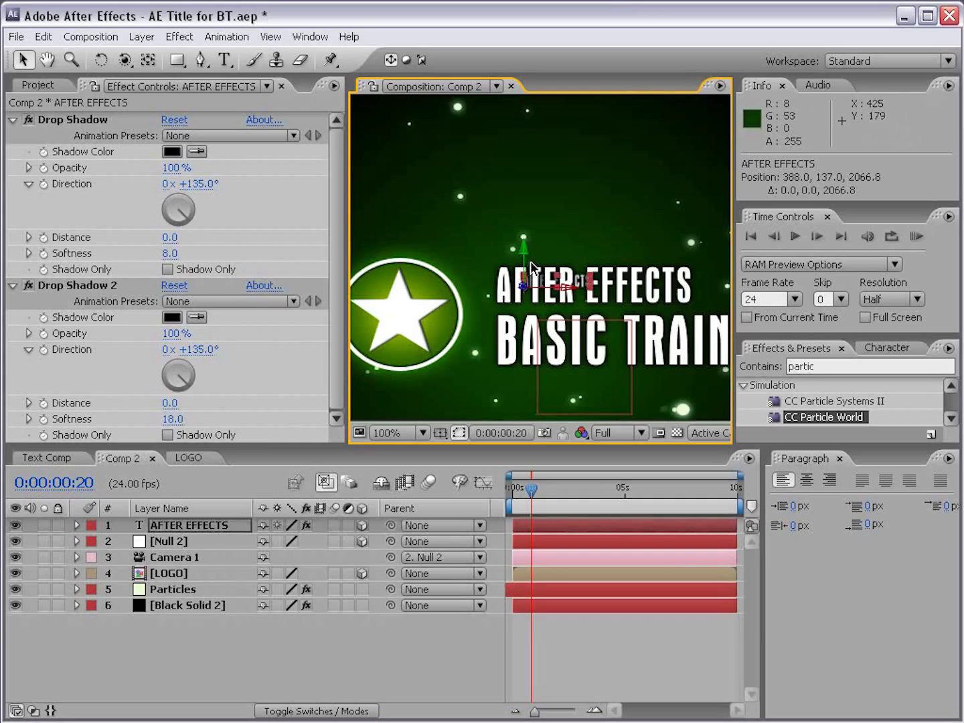
drag(526, 271, 529, 221)
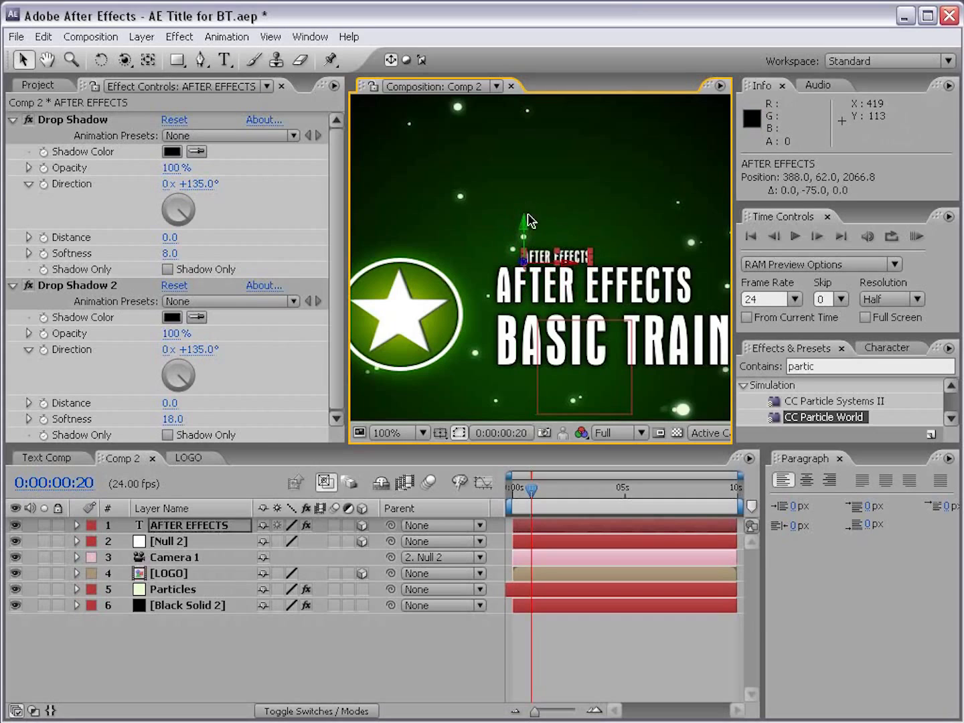
scroll(497, 249, down, 1)
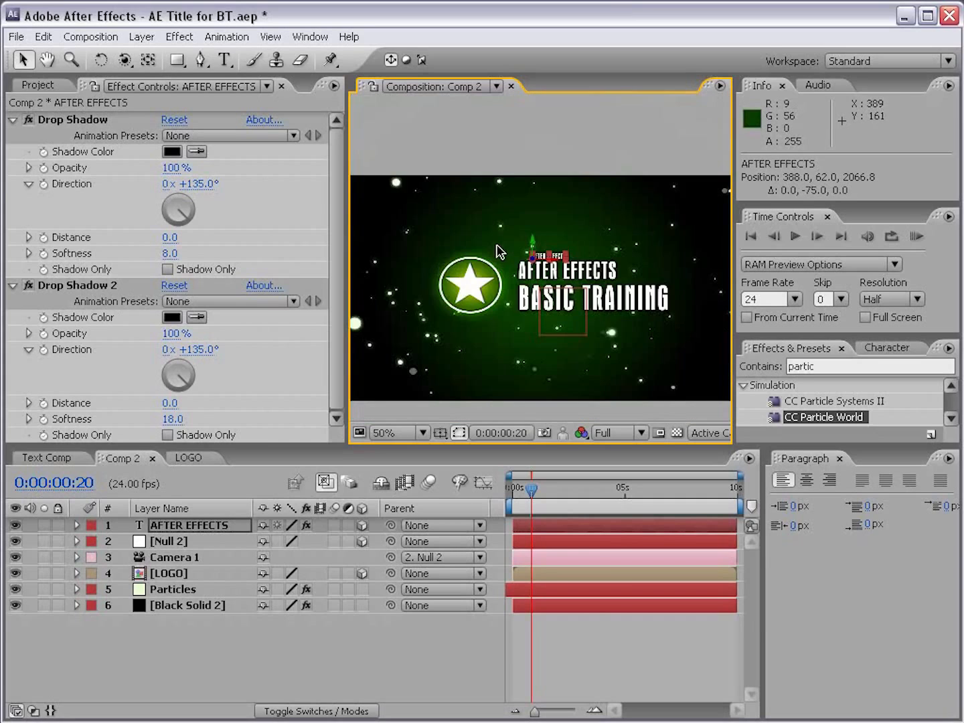
- With the time at 0:00:02:21, lower the AFTER EFFECTS text to Y position 284
click(601, 644)
drag(532, 489, 578, 489)
click(532, 227)
drag(528, 225, 528, 329)
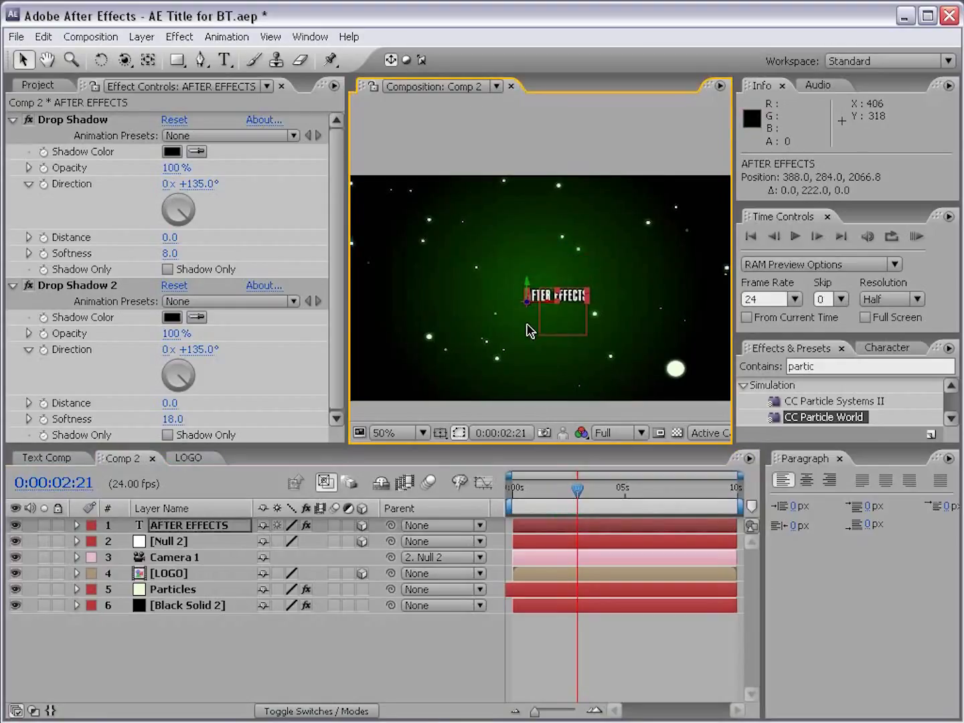
- Using temporary title/action safe guides, bring the AFTER EFFECTS text forward to Z 1166.8 and centre it in the frame at 343.3, 256.2
click(439, 432)
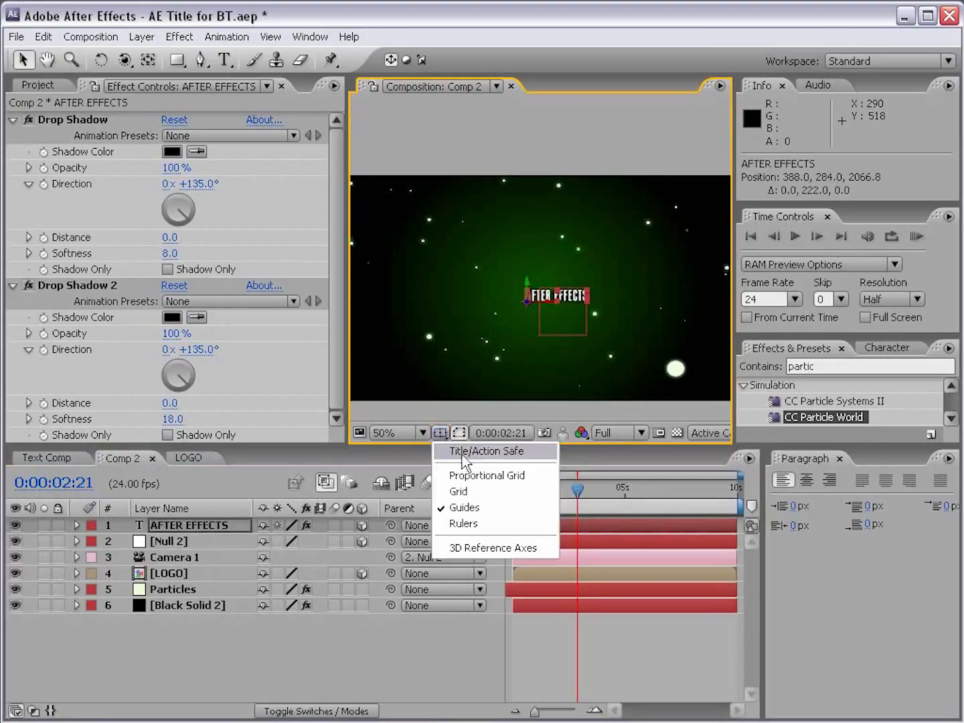
click(496, 454)
drag(527, 302, 587, 326)
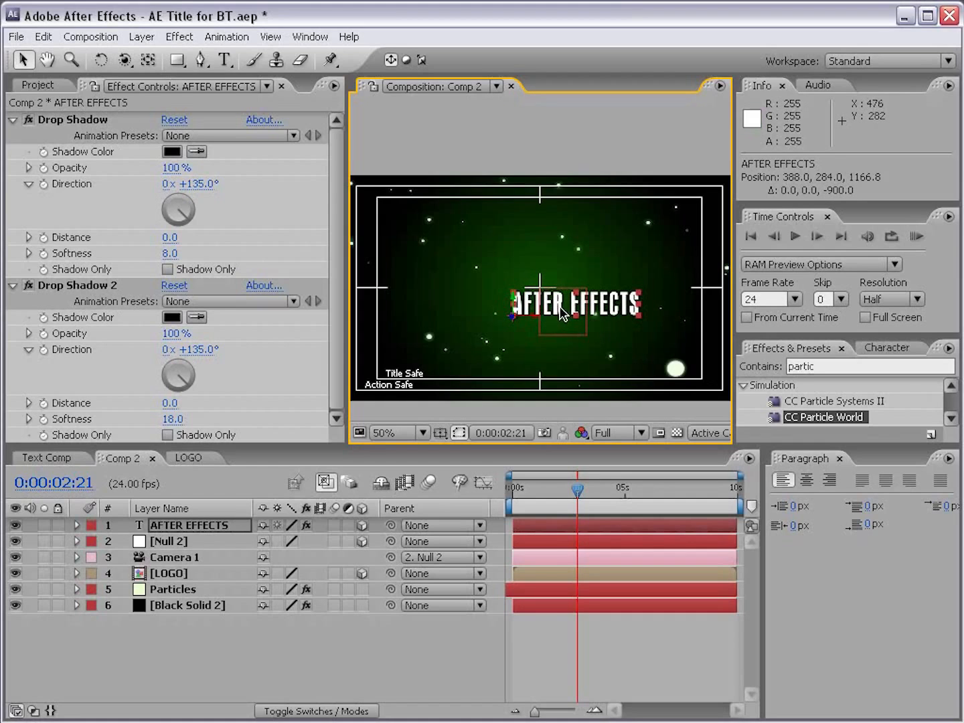
drag(574, 309, 544, 291)
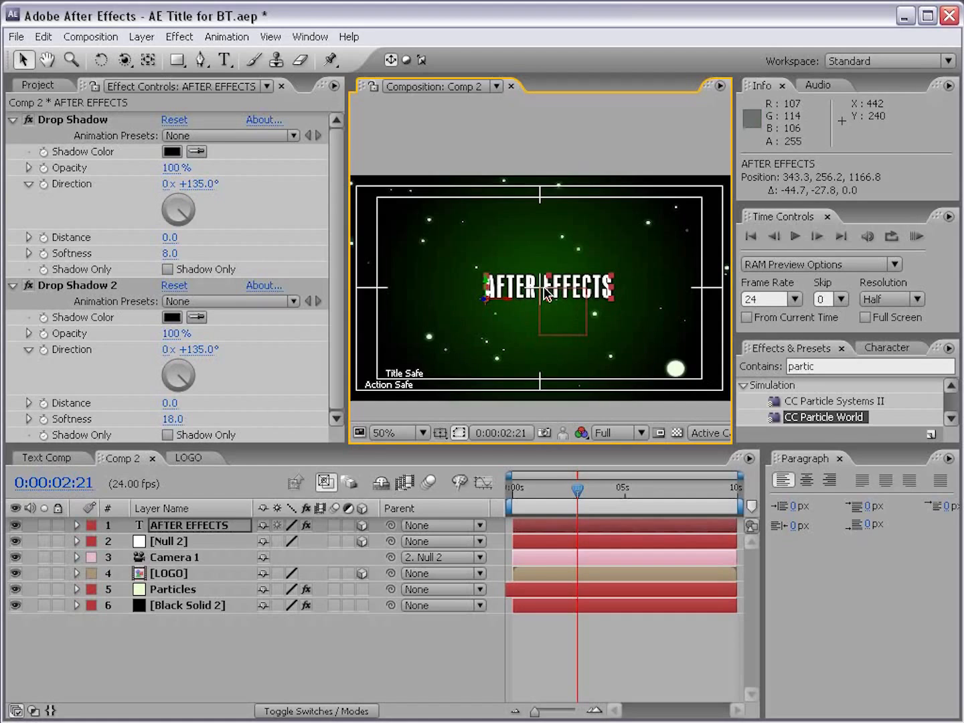
click(440, 431)
click(473, 452)
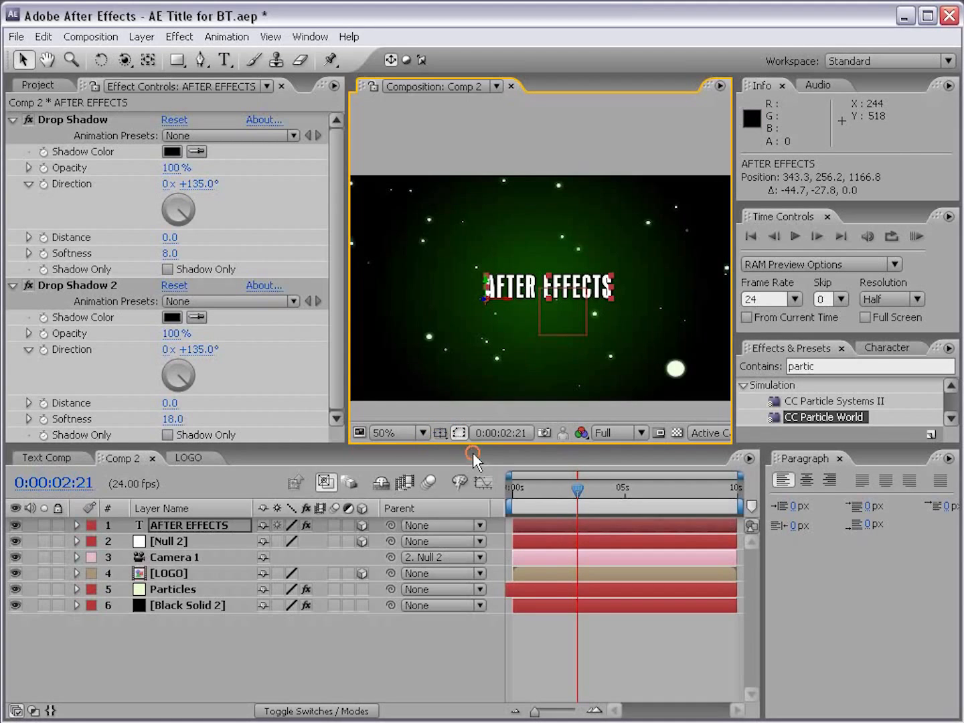
- Examine the AFTER EFFECTS text behind the rotating logo and Null 2's Position keyframes around 0:00:02:03
click(629, 666)
drag(577, 494, 537, 494)
key(period)
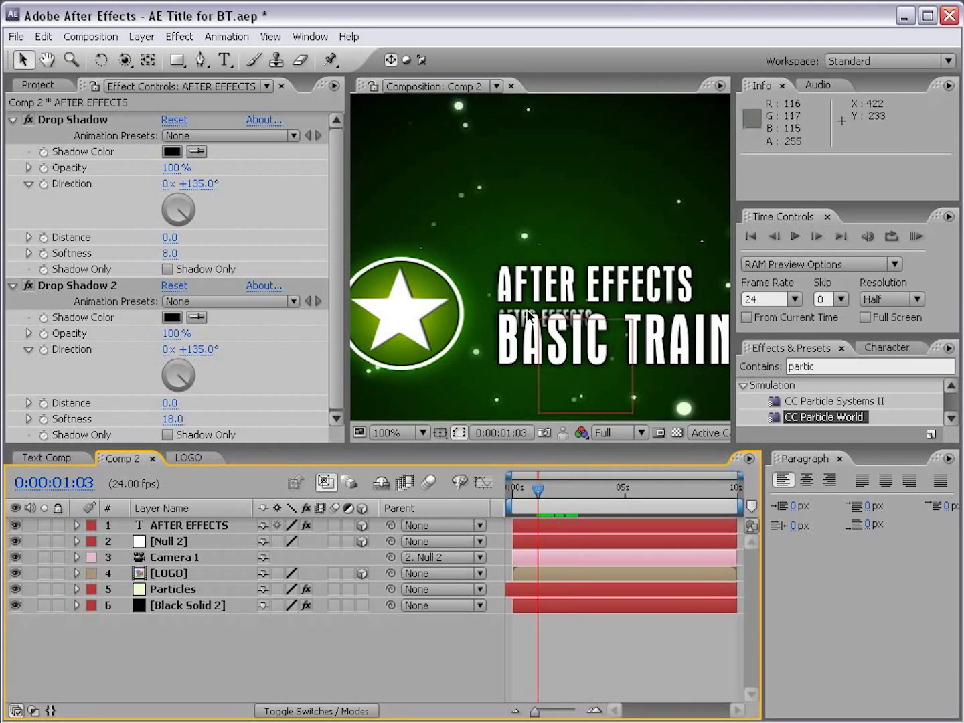
drag(539, 494, 561, 494)
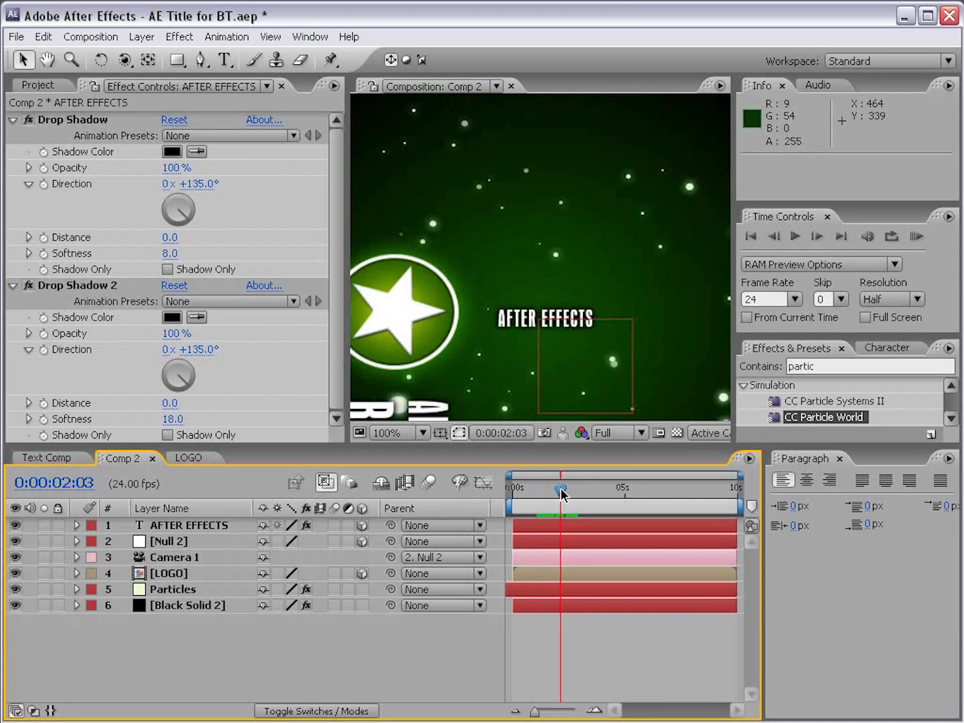
click(170, 542)
key(p)
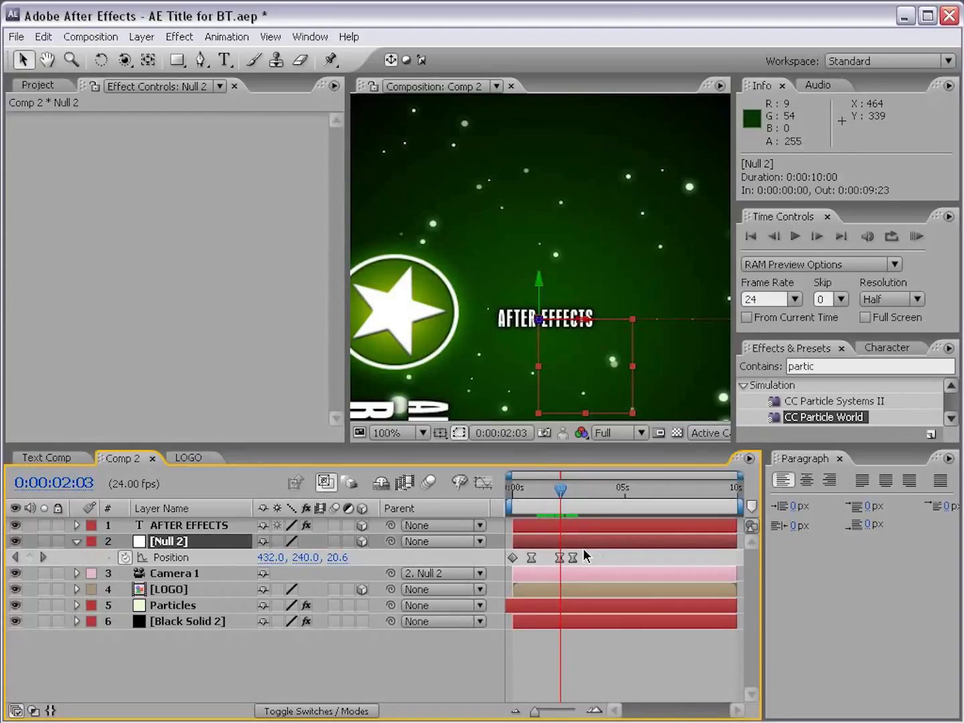
key(equal)
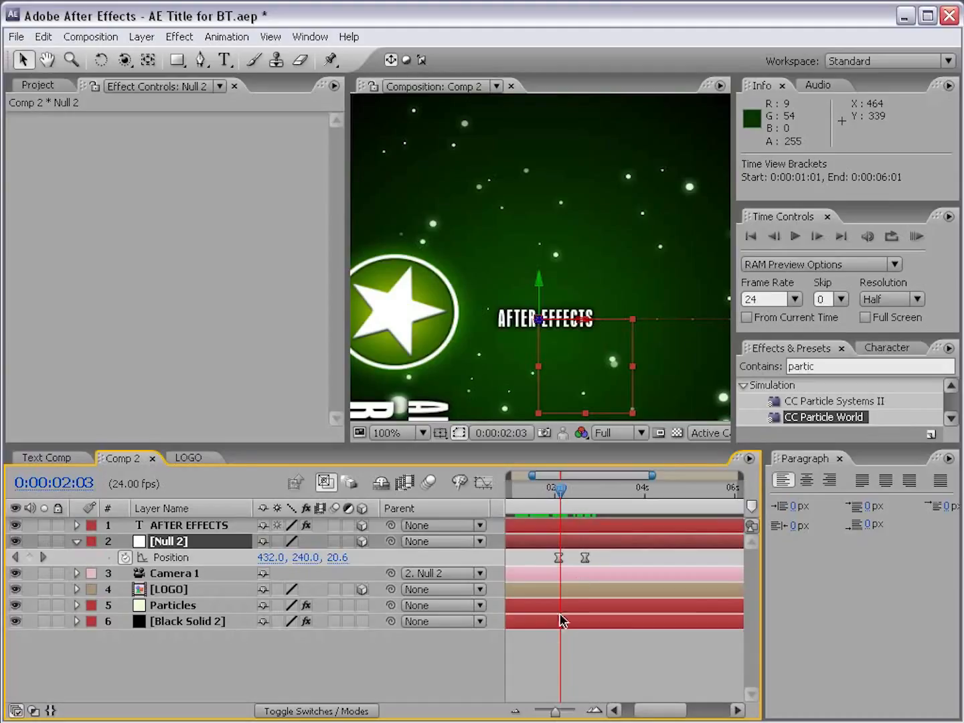
- Set an Opacity keyframe of 100% on the AFTER EFFECTS text layer at 0:00:02:03
click(558, 653)
click(181, 528)
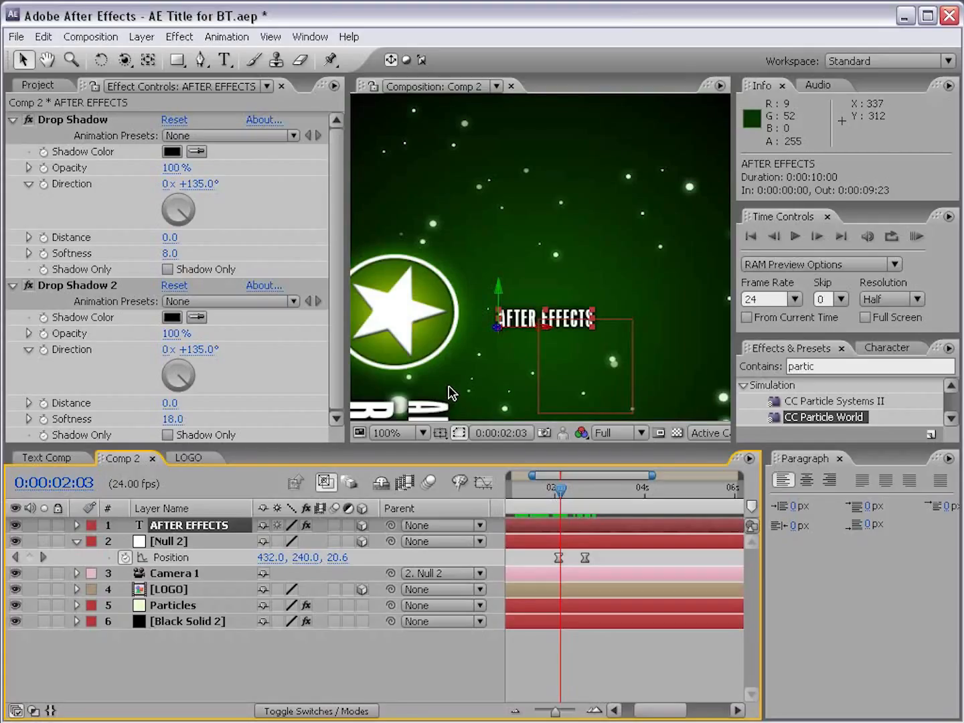
key(t)
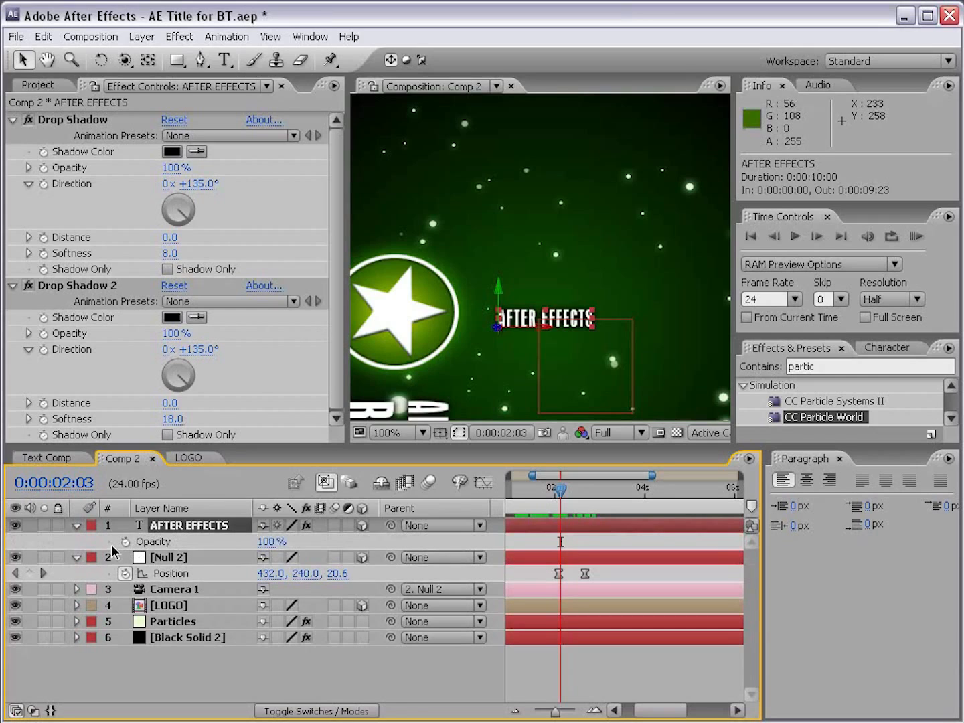
click(124, 543)
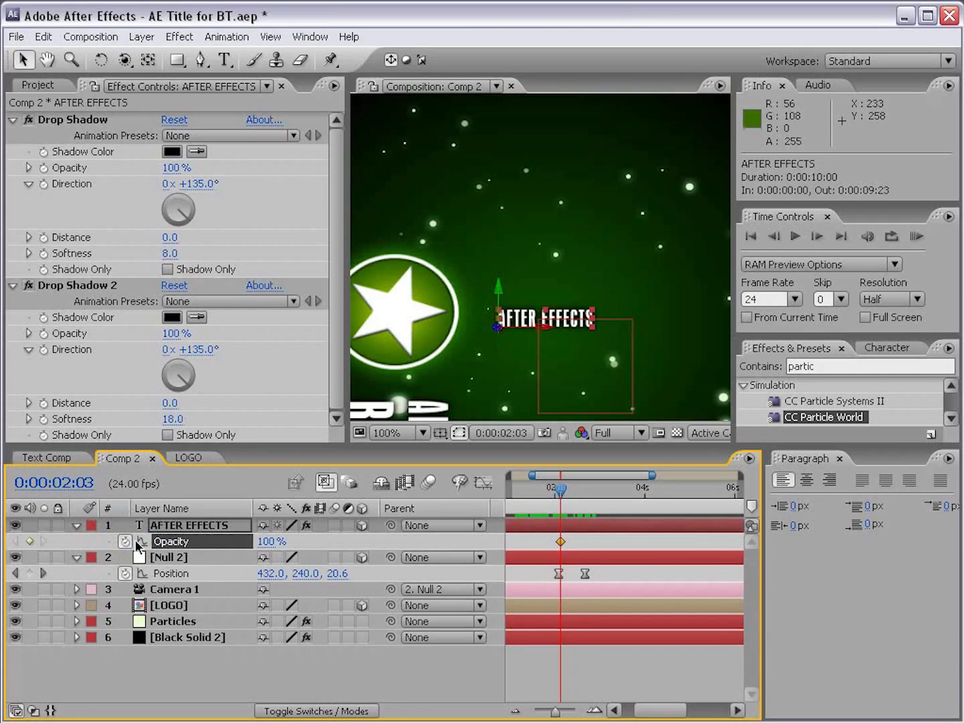
- Fade in the AFTER EFFECTS text by setting its Opacity to 0% at 0:00:02:03 and 100% at 0:00:02:16
click(266, 542)
text(0)
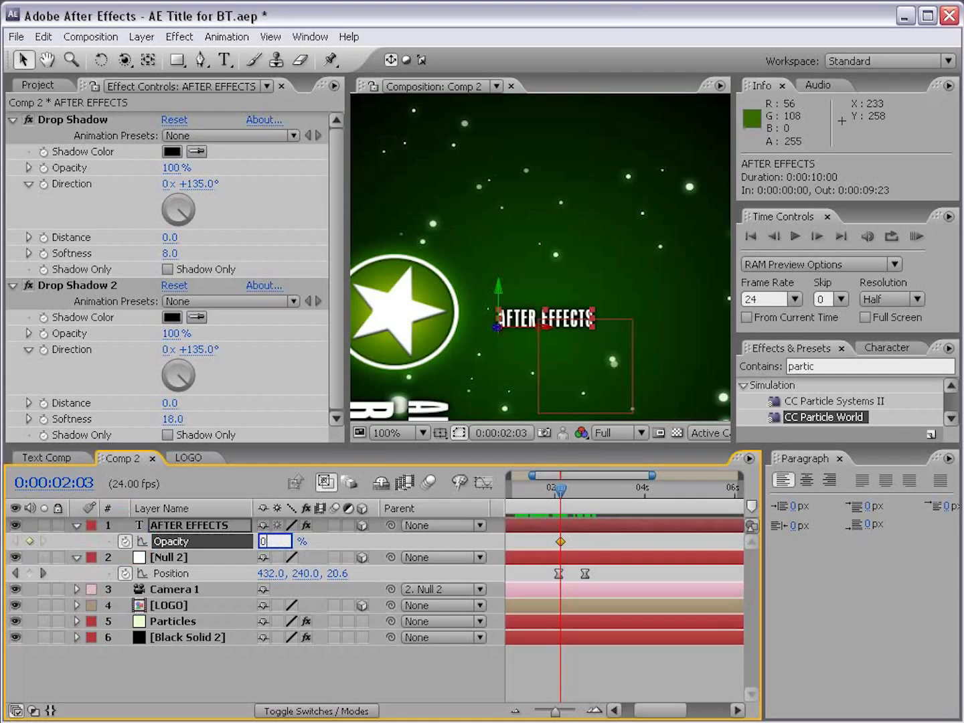
key(Return)
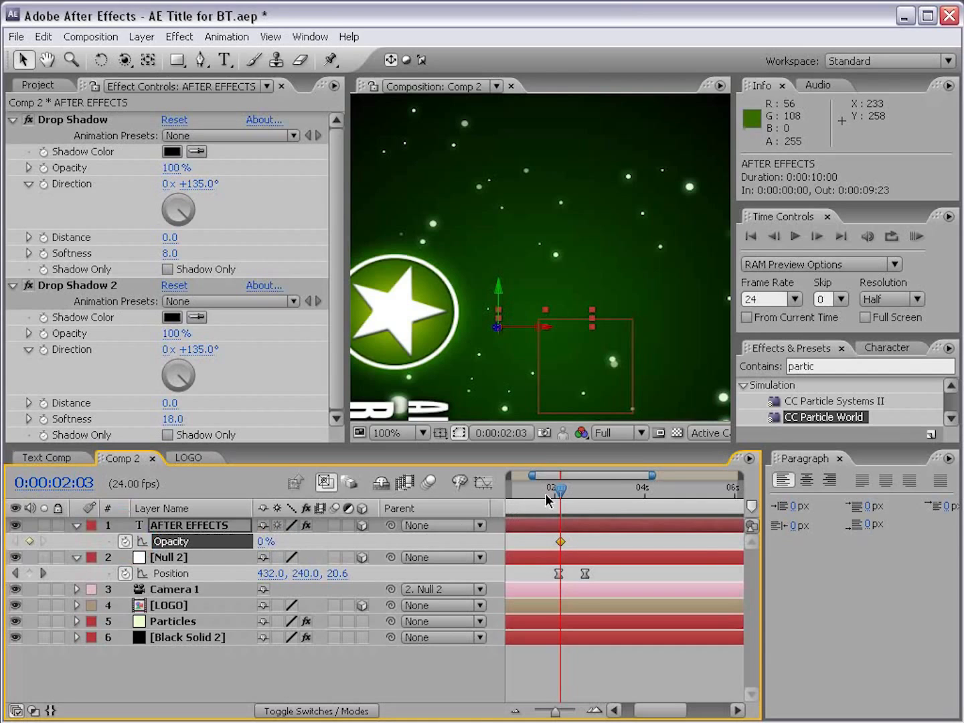
drag(563, 494, 585, 492)
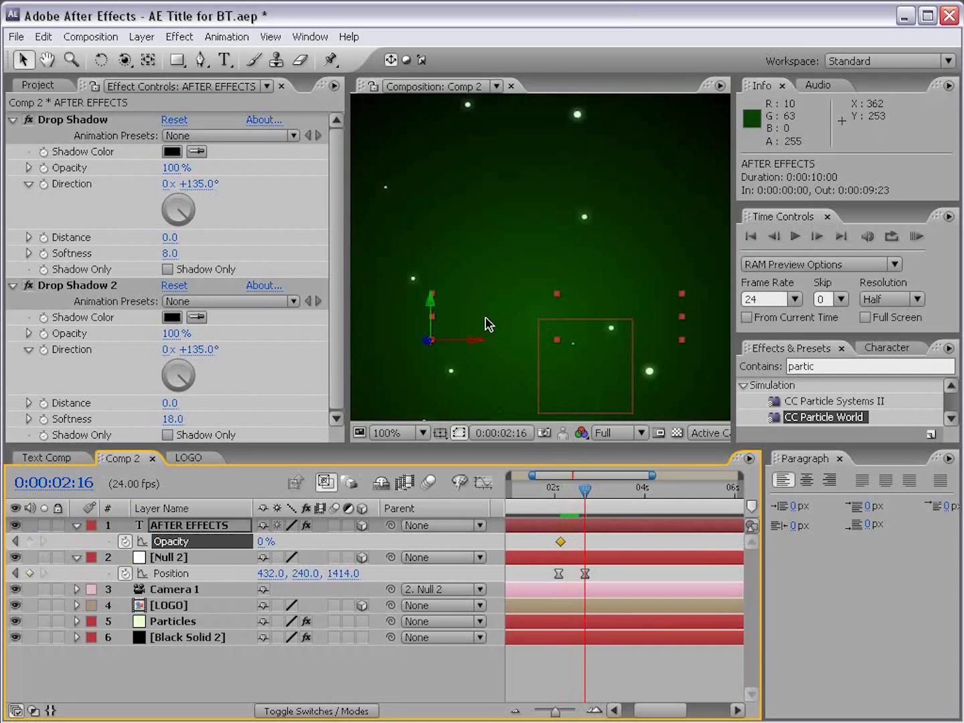
drag(266, 541, 543, 538)
click(608, 666)
scroll(538, 318, down, 1)
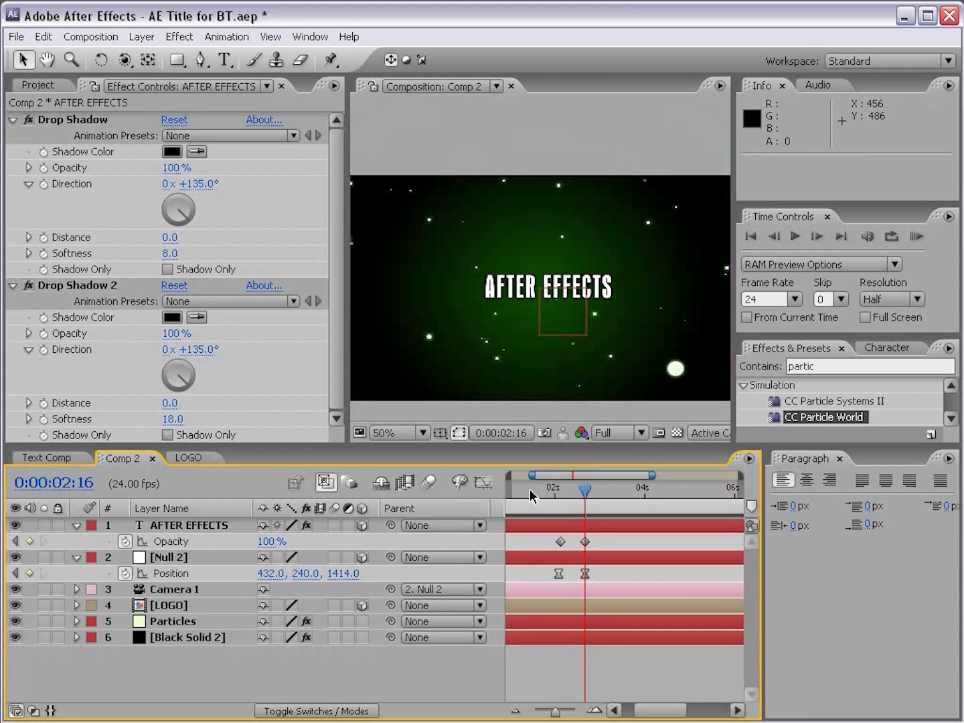
- Try trimming the LOGO layer's end and start in the timeline, and undo both trims
key(minus)
key(equal)
key(equal)
key(minus)
key(minus)
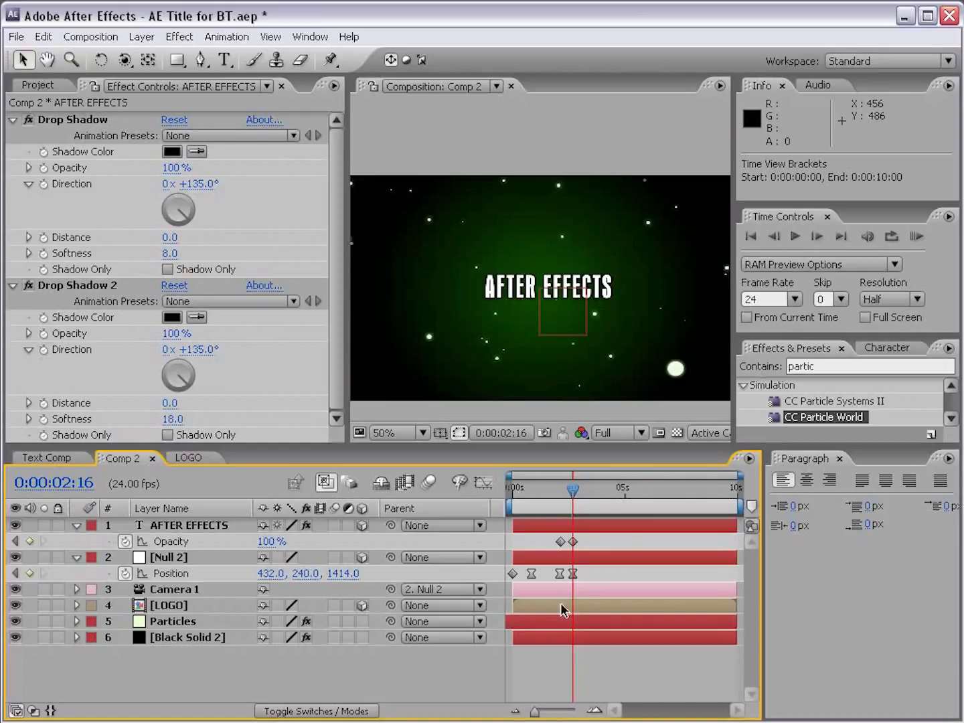
mouse_move(513, 607)
mouse_down()
mouse_move(556, 606)
mouse_move(499, 605)
mouse_up()
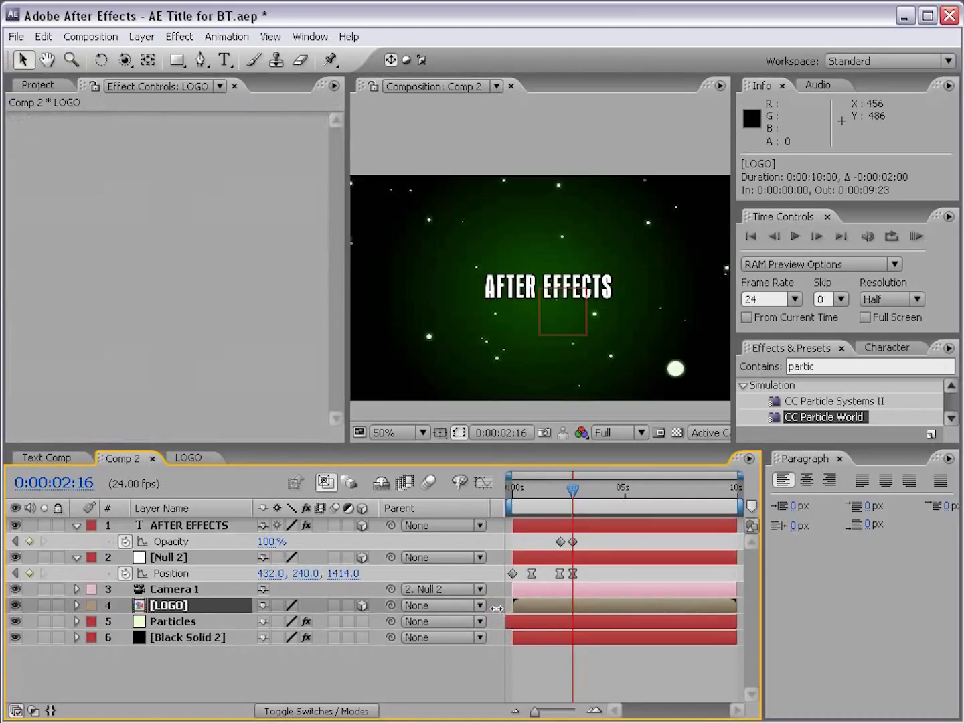
drag(734, 605, 673, 605)
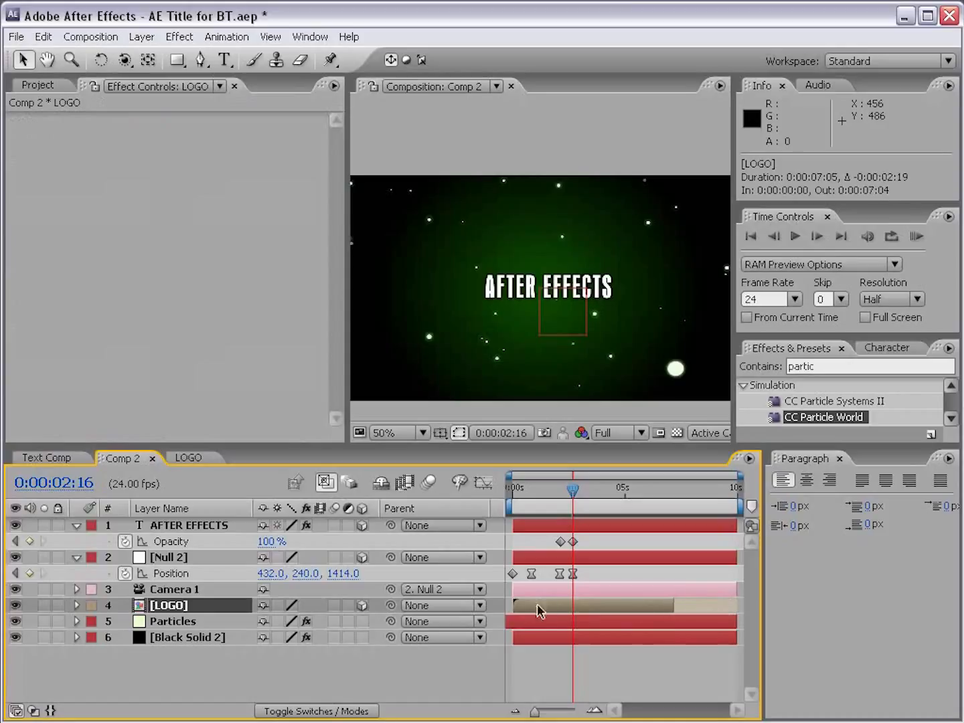
drag(511, 605, 540, 606)
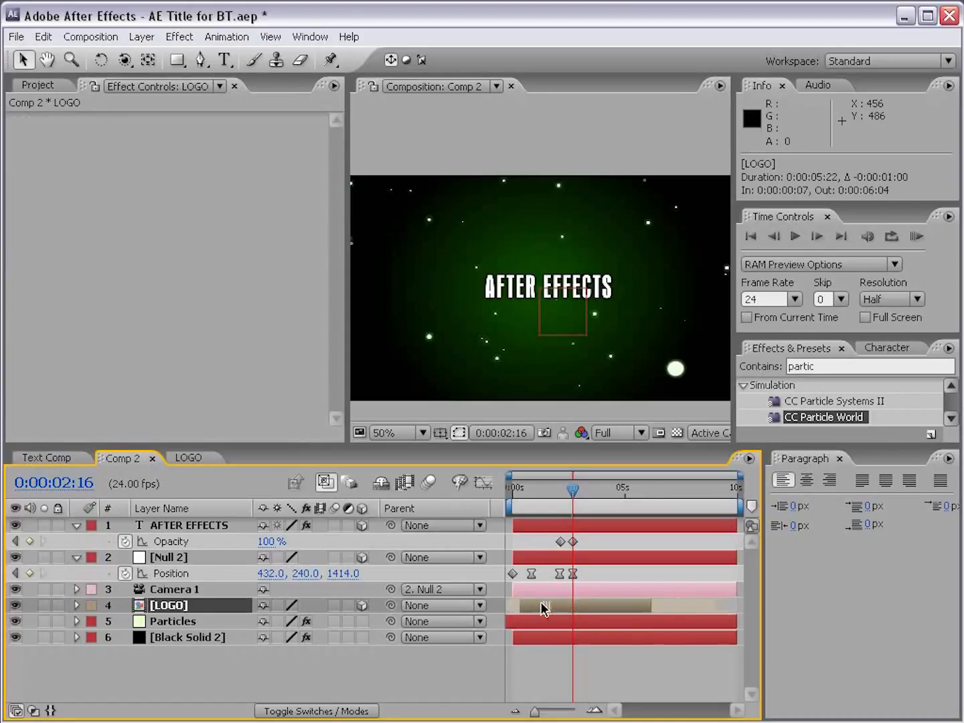
key(ctrl+z)
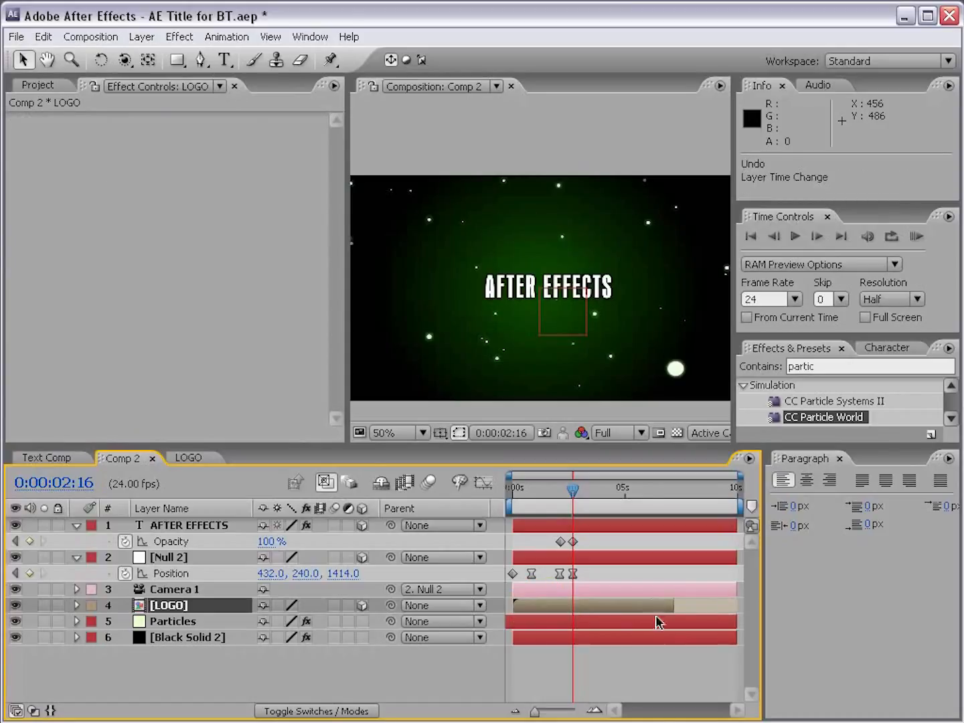
key(ctrl+z)
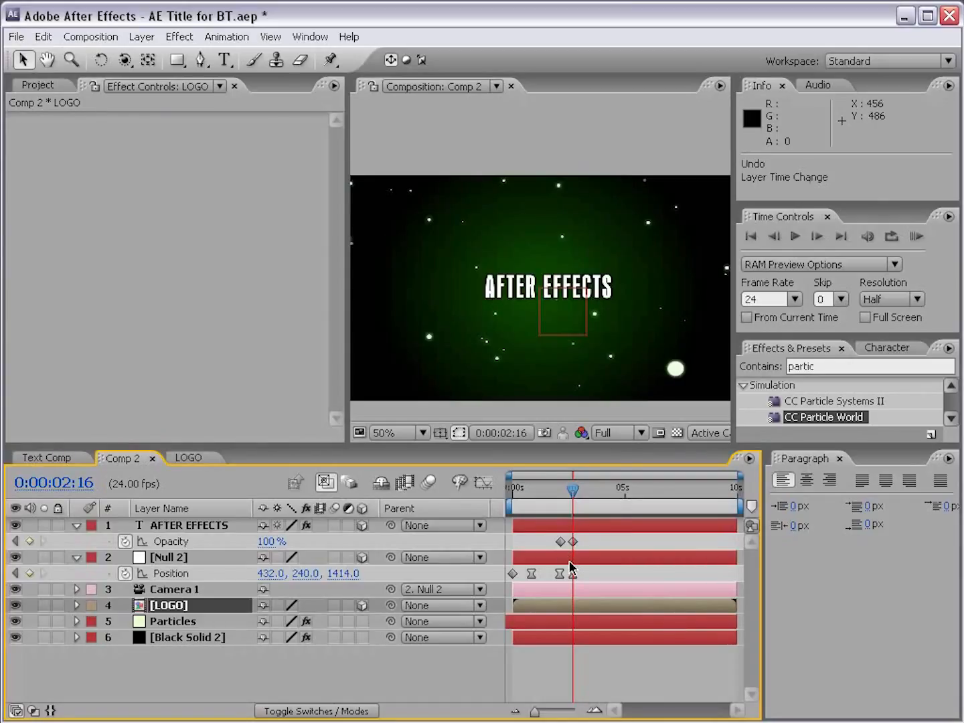
- RAM preview the camera animation from the start of the composition, and stop at 0:00:01:01
click(566, 529)
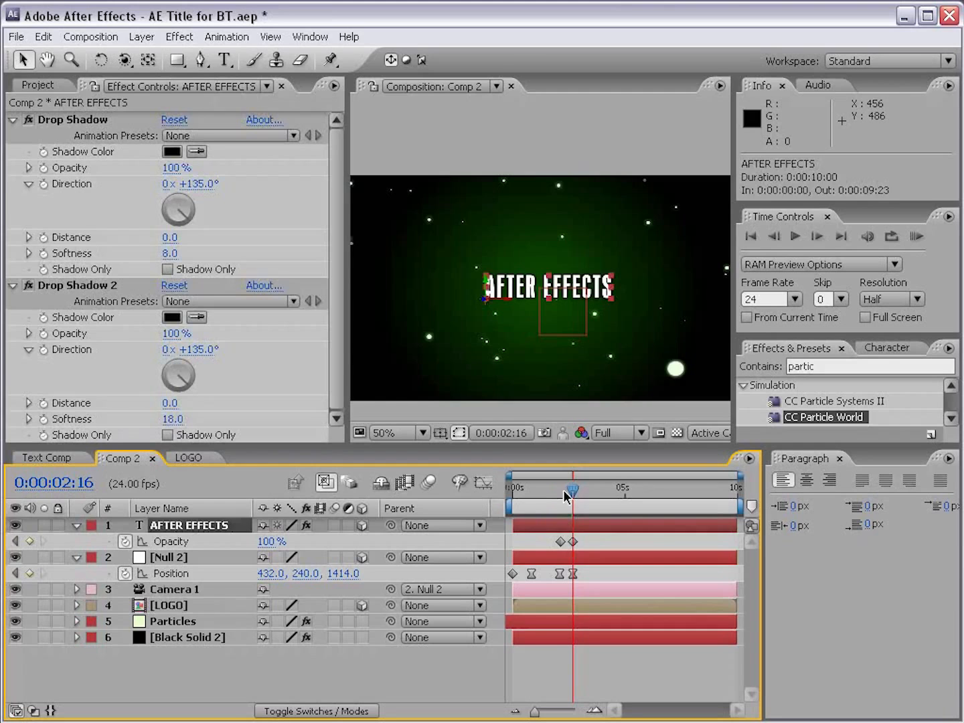
drag(564, 494, 502, 495)
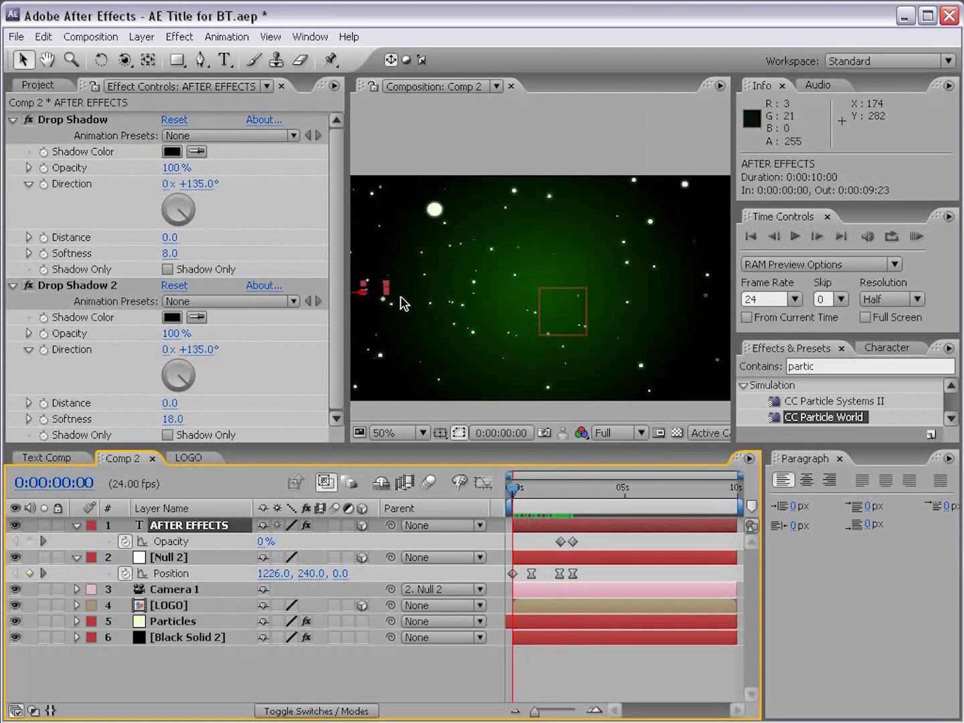
click(916, 237)
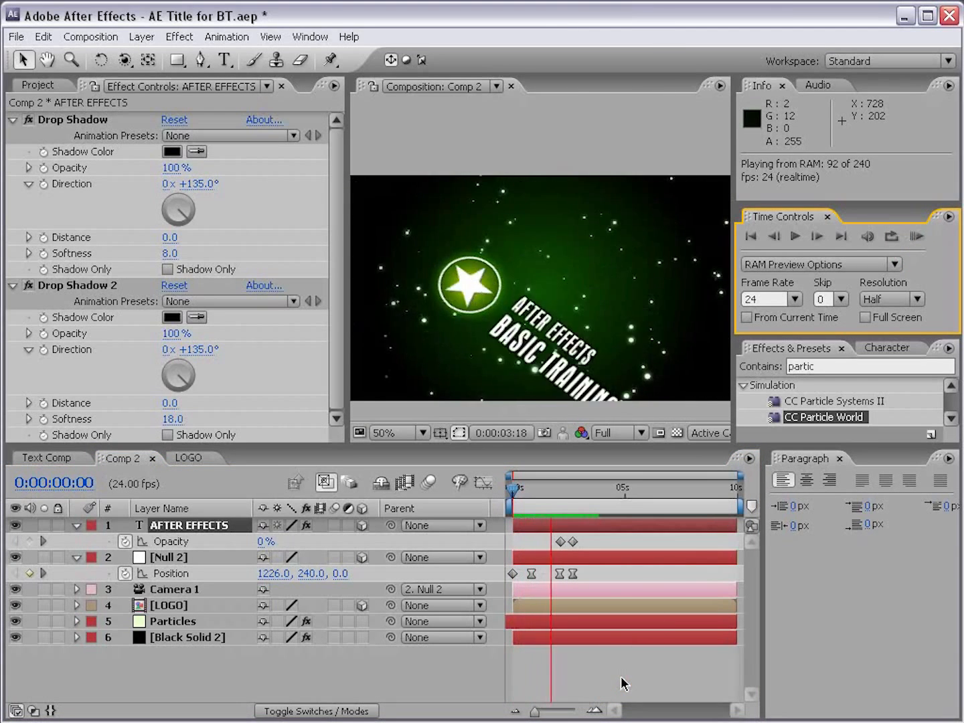
click(535, 498)
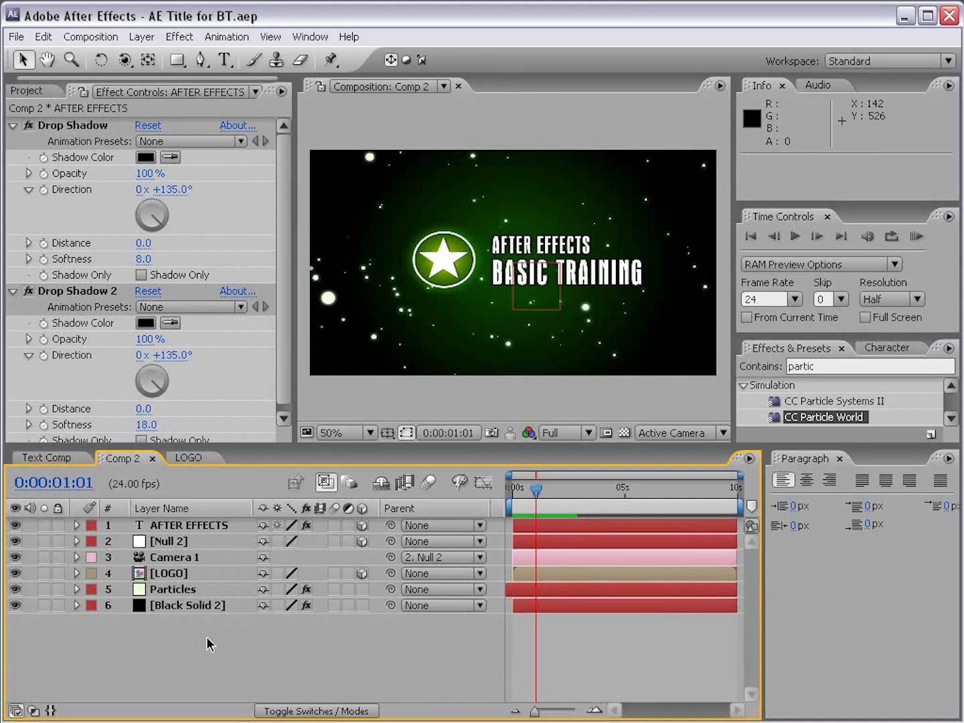
- Create a new adjustment layer above all other layers in Comp 2
click(180, 590)
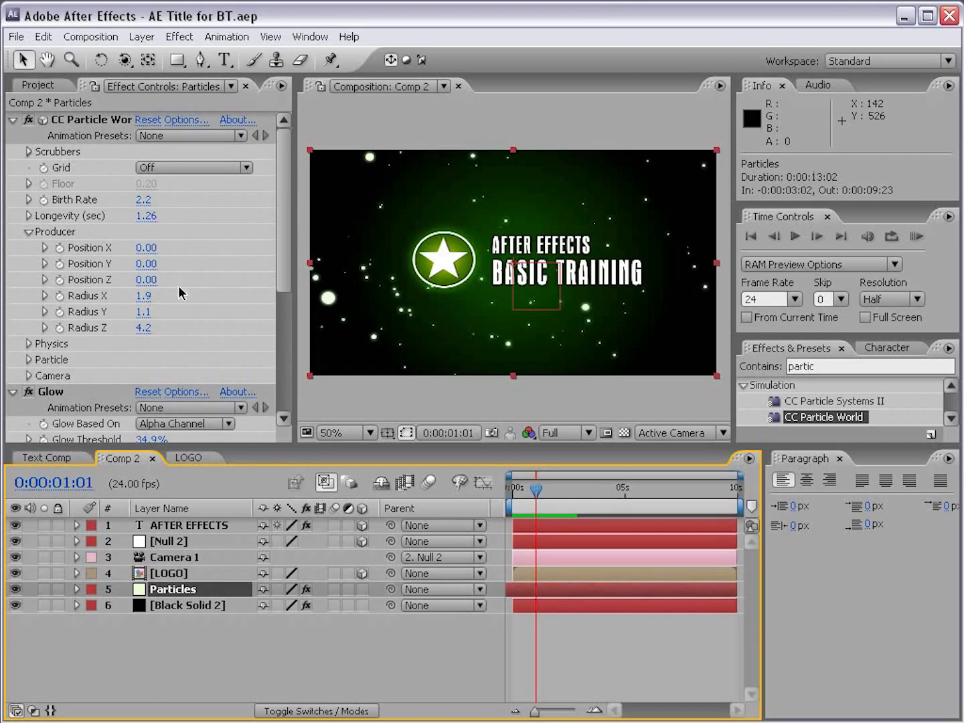
click(565, 647)
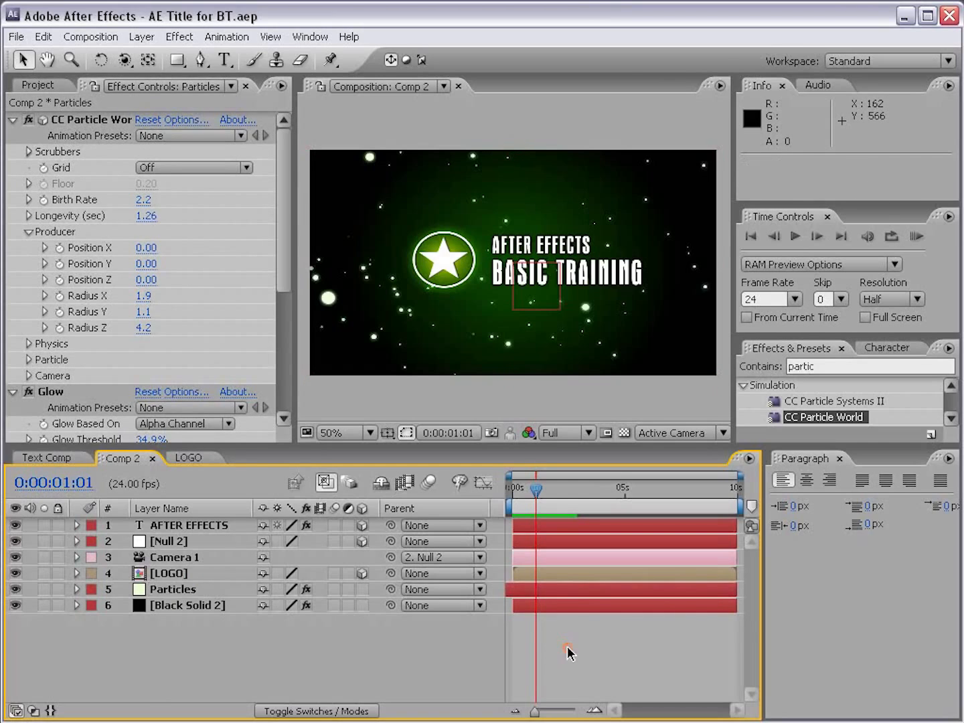
click(145, 39)
mouse_move(147, 58)
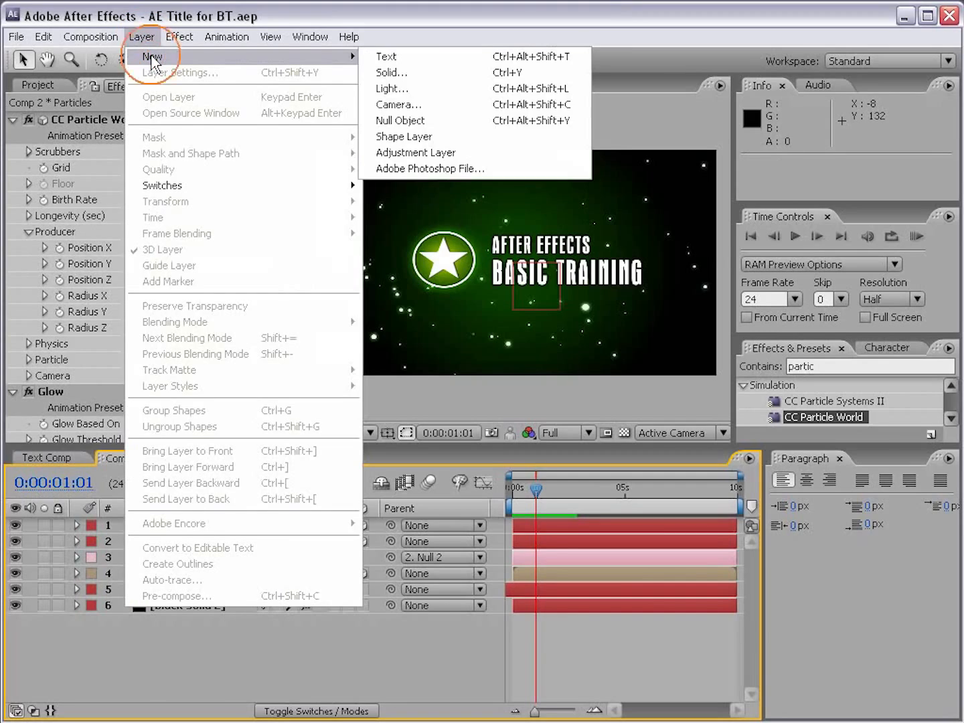
click(424, 154)
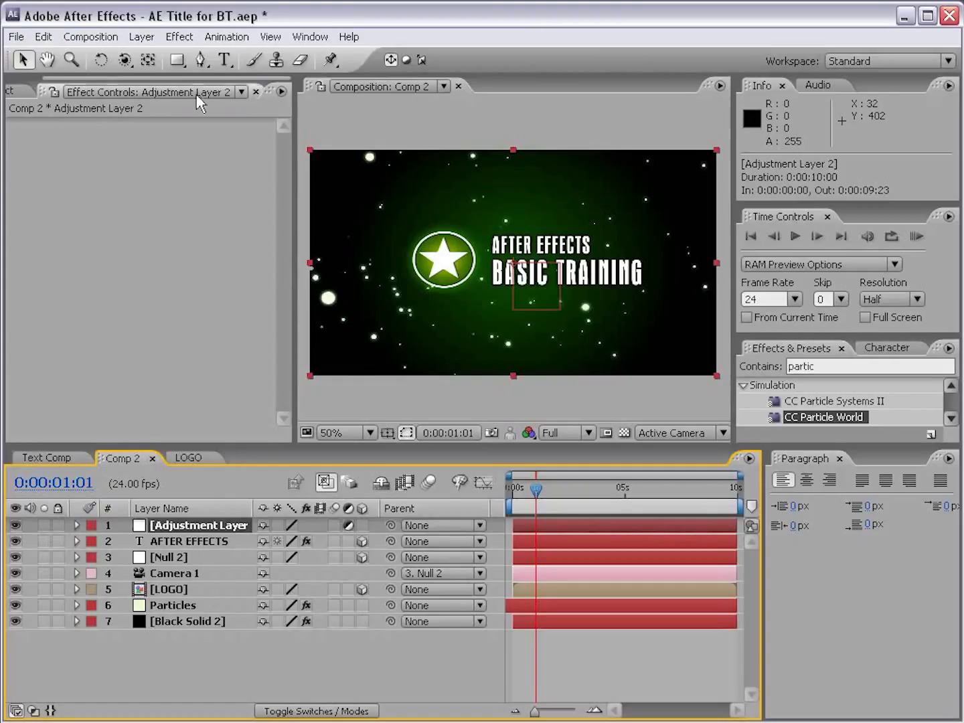
- Try a Hue/Saturation effect with Master Saturation 100 on the adjustment layer, and remove the effect
click(178, 37)
mouse_move(218, 177)
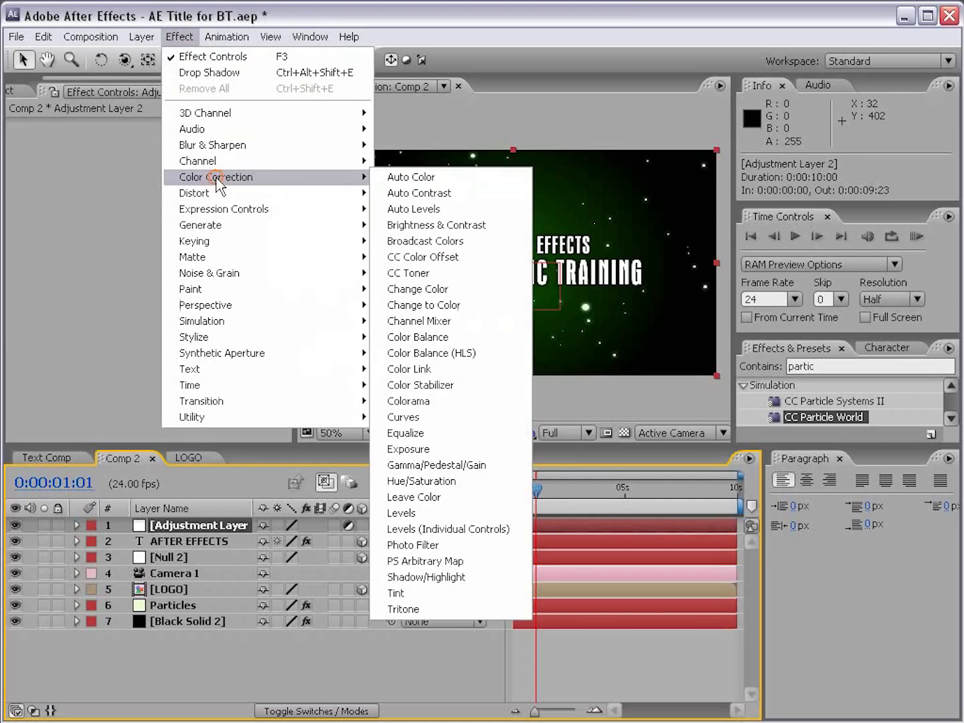
click(422, 481)
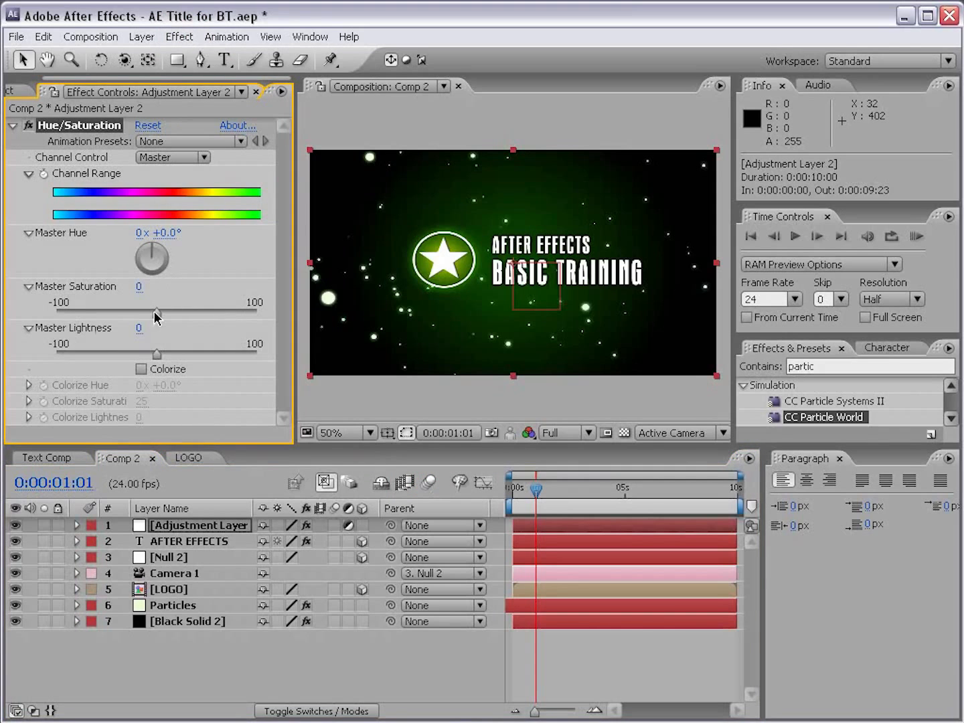
drag(154, 311, 266, 321)
drag(156, 354, 172, 354)
key(ctrl+z)
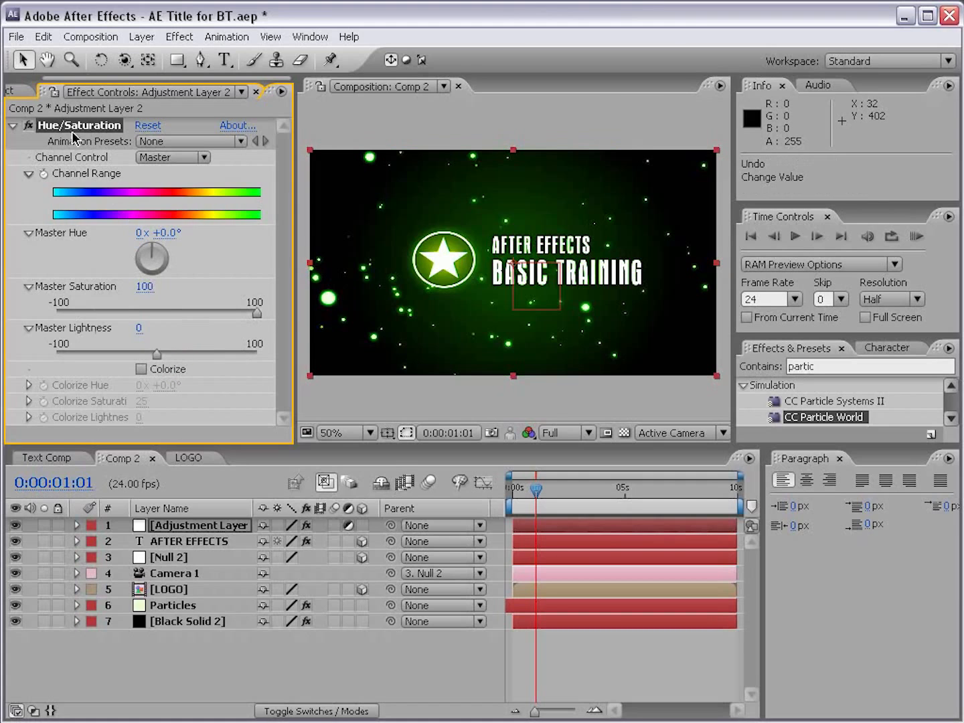
key(Delete)
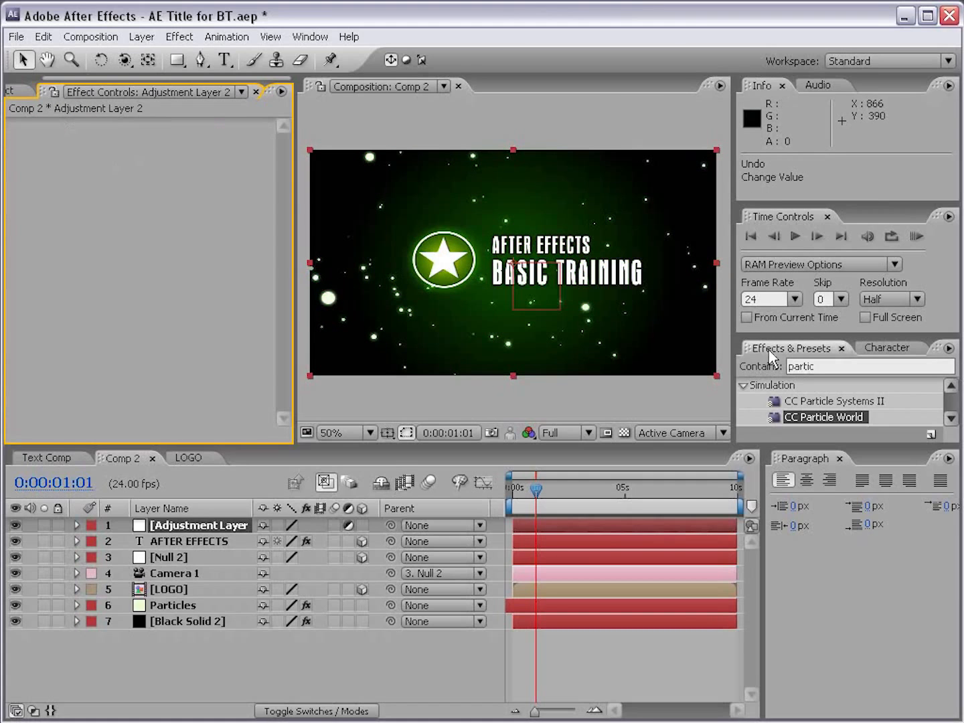
- Search the effects for "force" and apply CC Force Motion Blur to the adjustment layer
drag(753, 340, 771, 299)
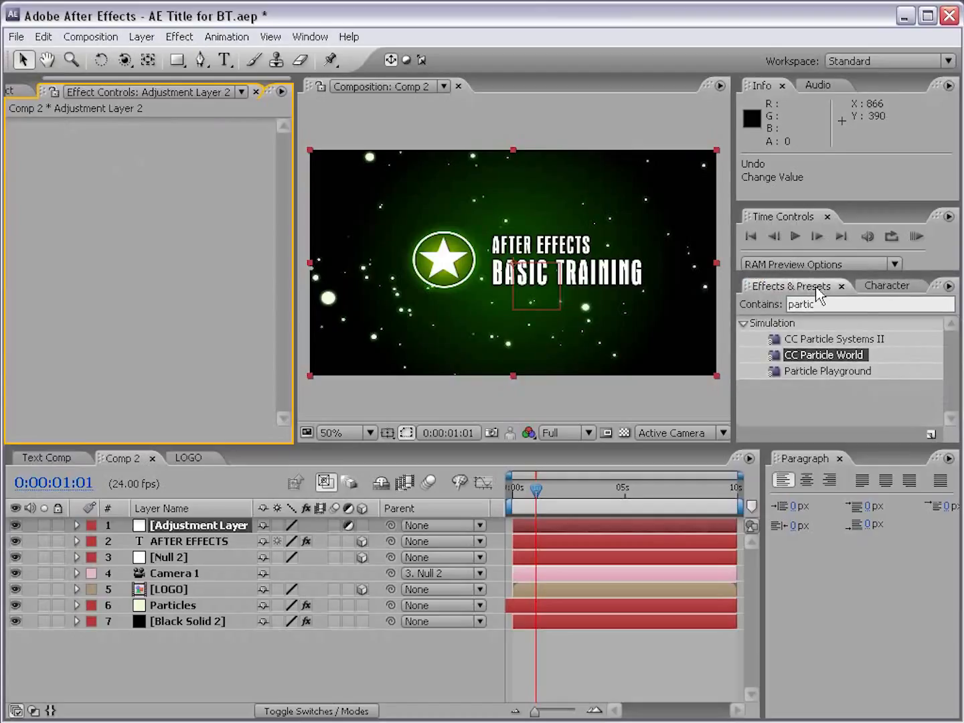
click(797, 305)
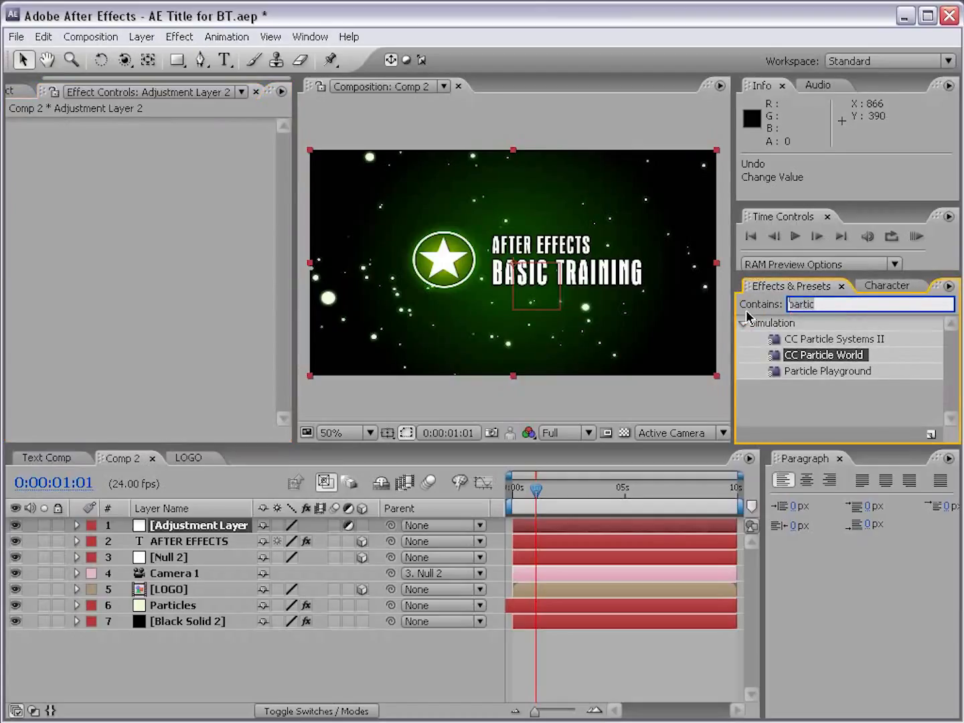
text(force)
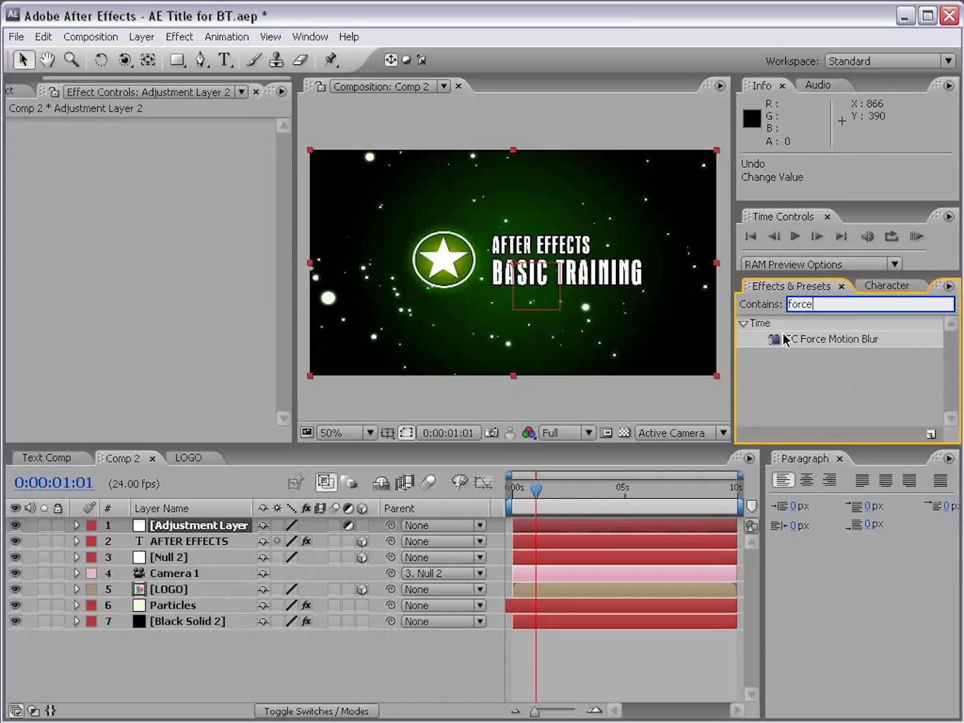
drag(831, 341, 228, 534)
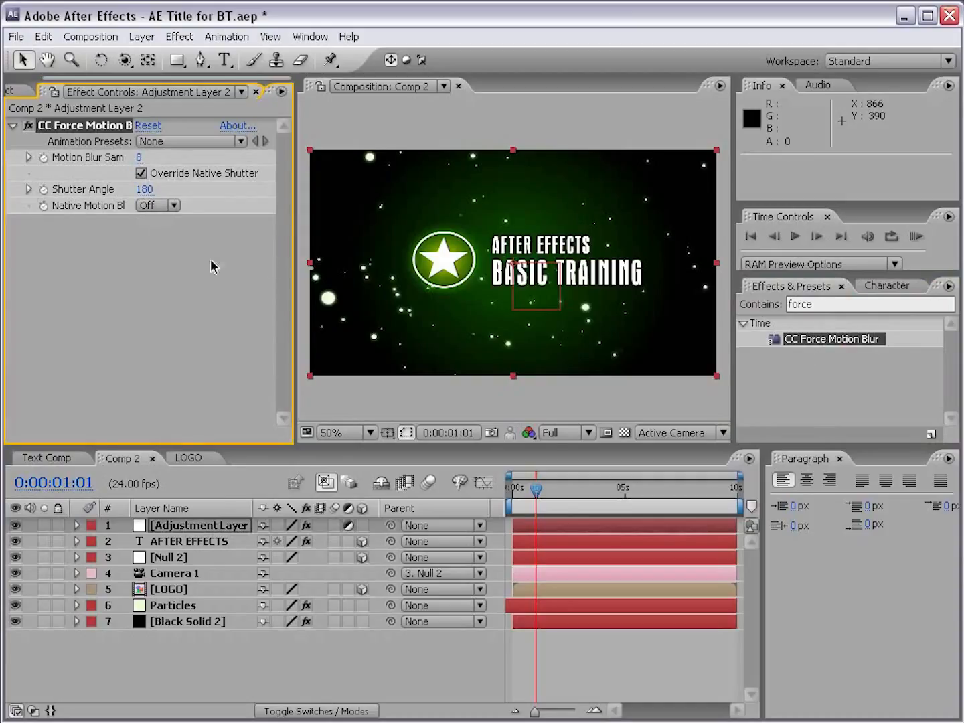
- At 0:00:00:08, set CC Force Motion Blur's Shutter Angle to 293 and Motion Blur Samples to 16 while viewing the title text
drag(533, 491, 518, 494)
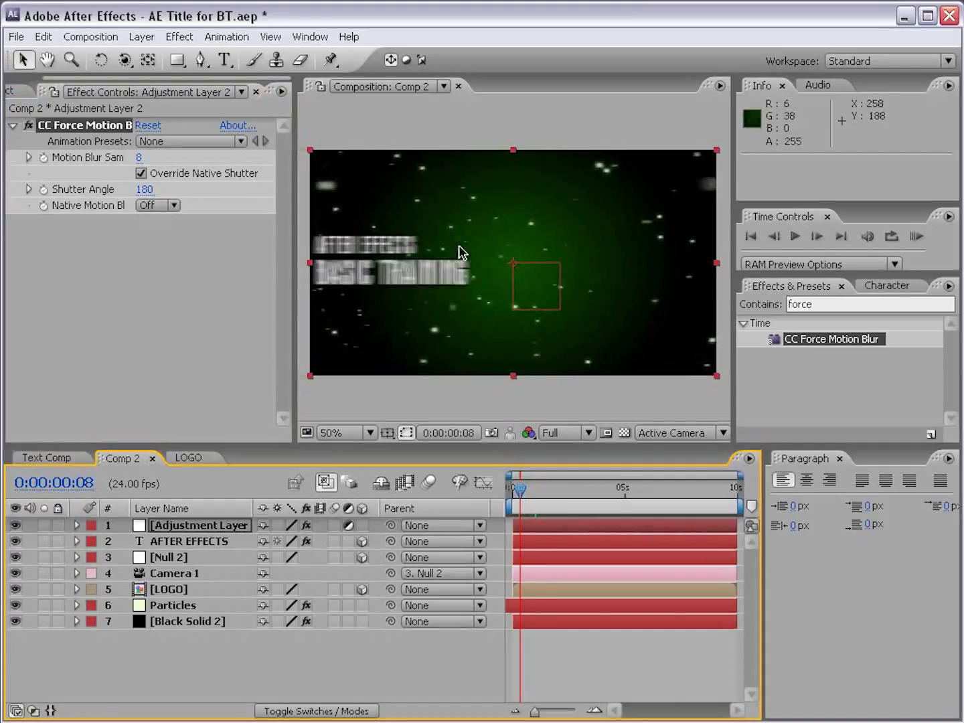
scroll(395, 211, up, 1)
key(space)
drag(375, 222, 616, 280)
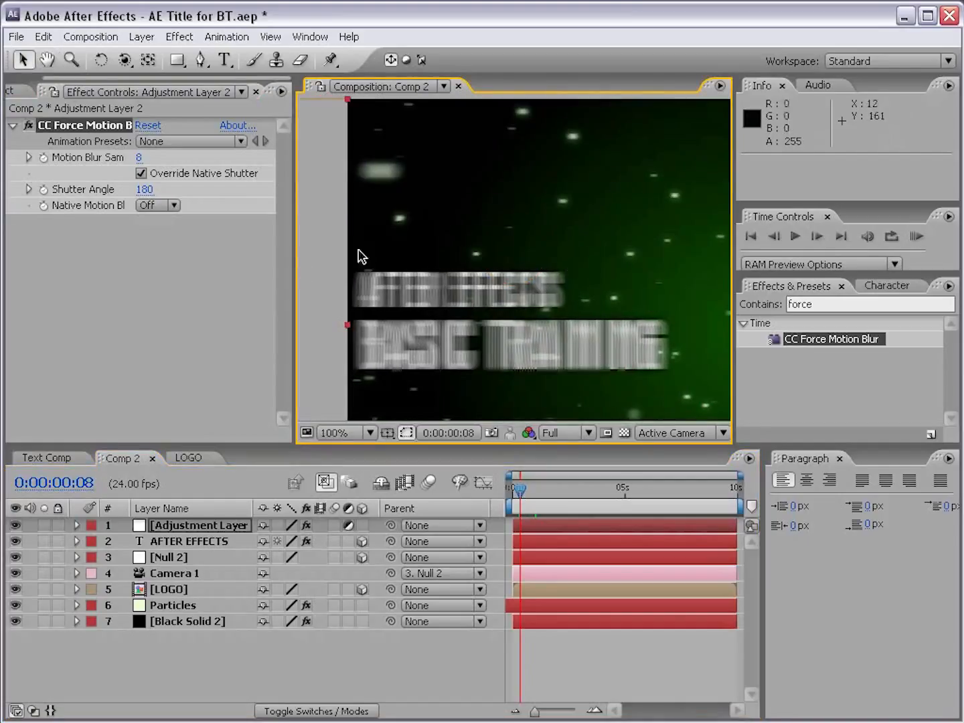
click(211, 225)
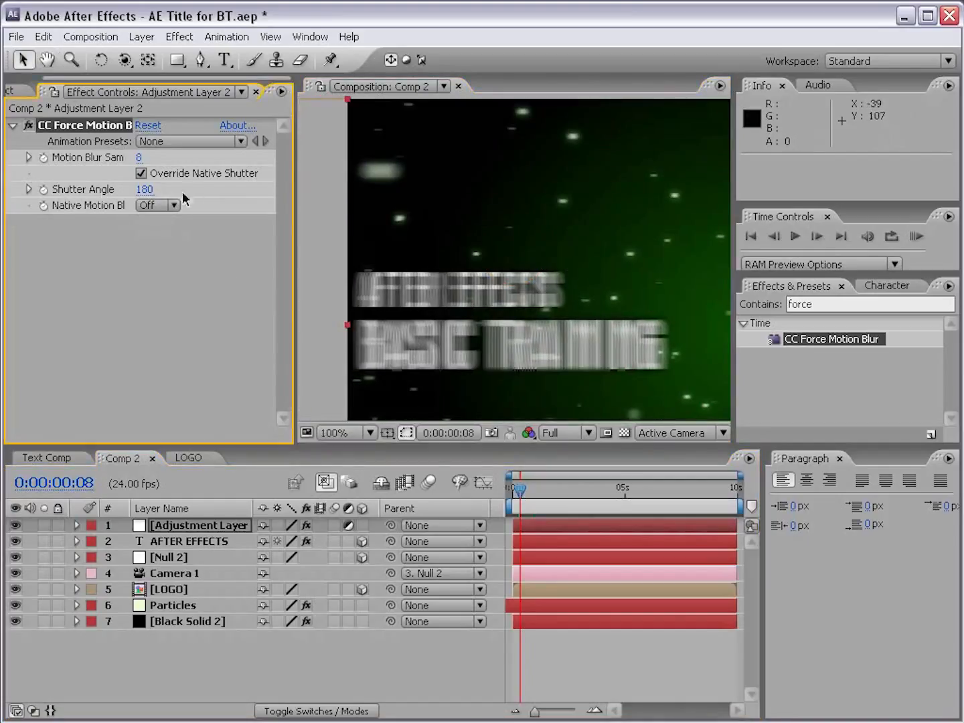
drag(145, 194, 737, 390)
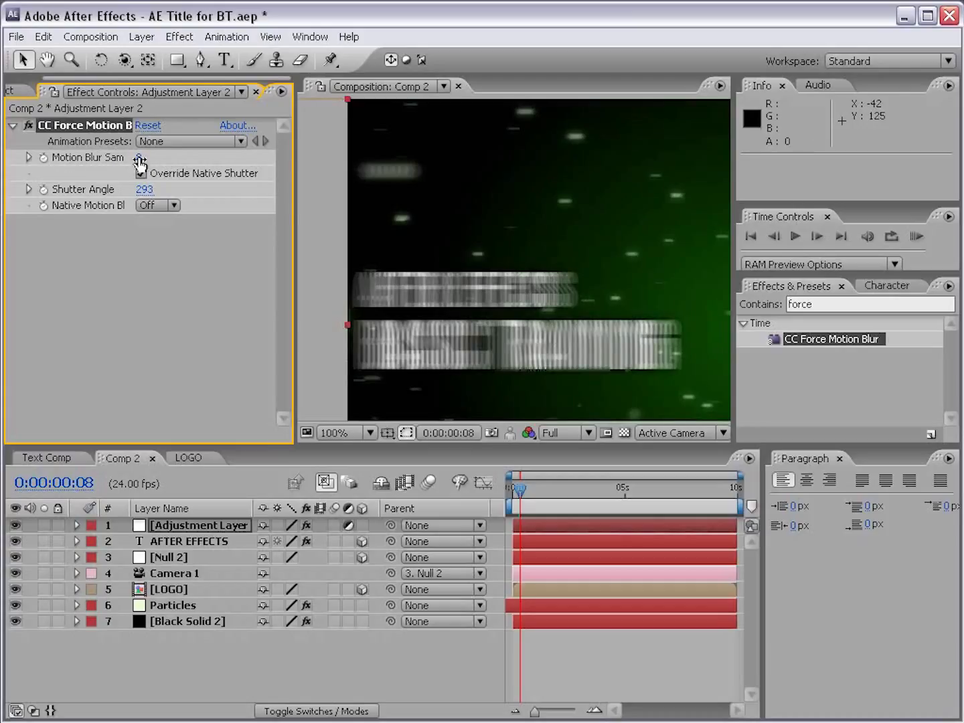
drag(292, 183, 347, 184)
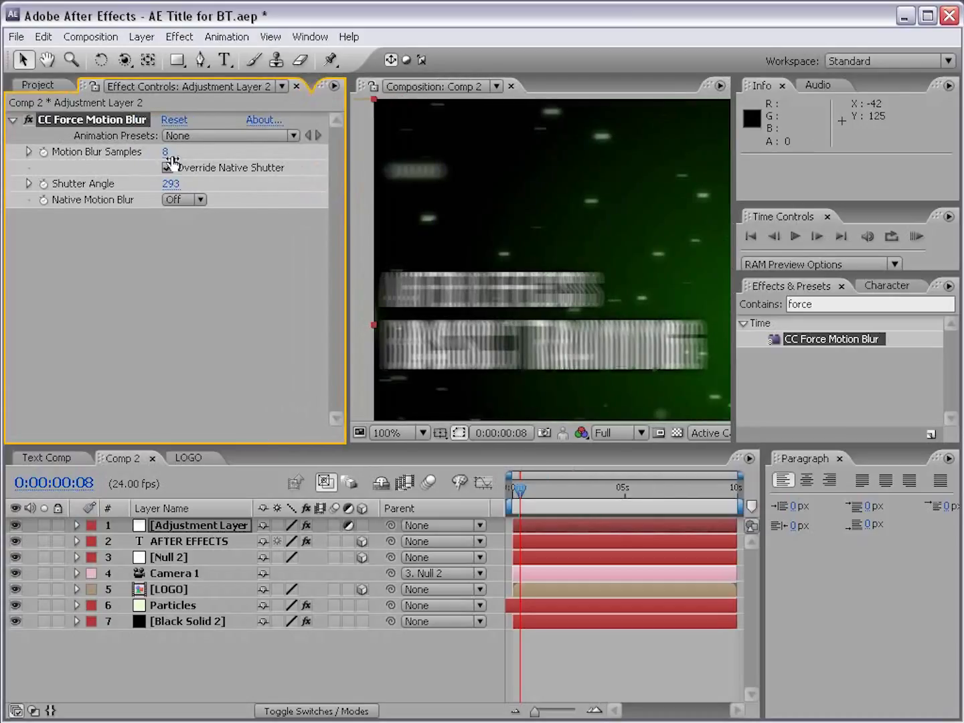
click(202, 150)
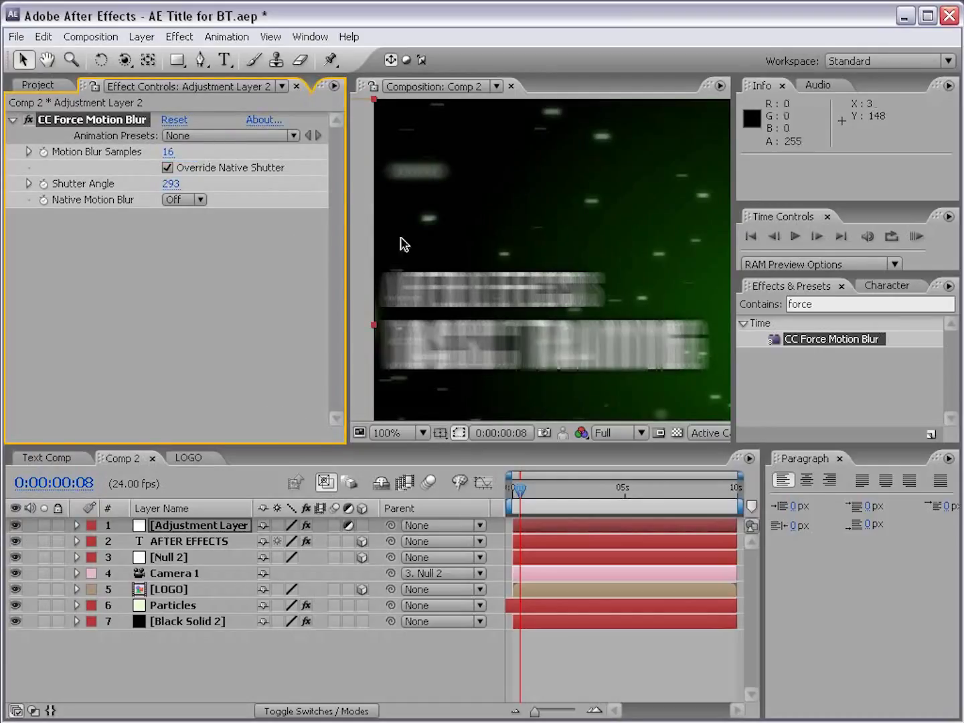
- View the whole frame and examine the motion blur during the camera push at 0:00:02:09
drag(349, 243, 223, 243)
scroll(424, 250, down, 2)
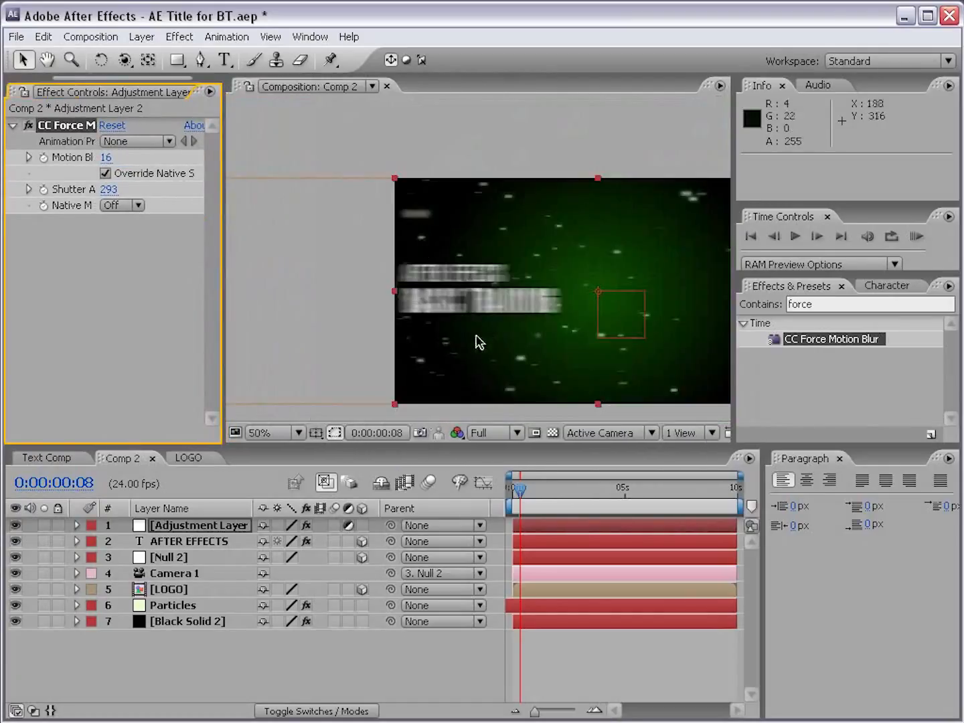
drag(609, 314, 459, 298)
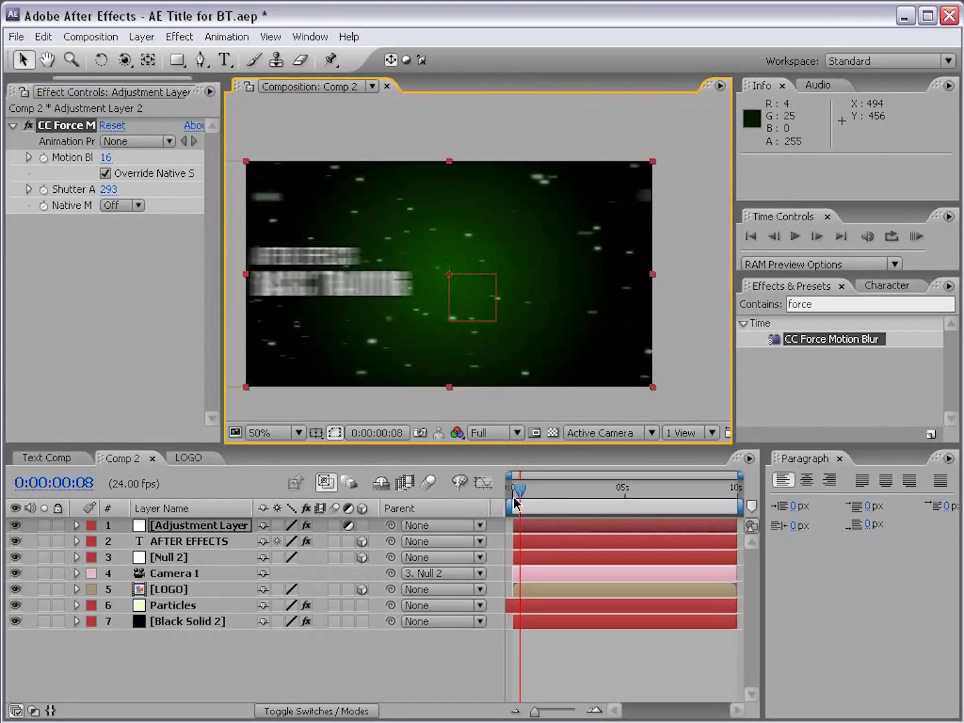
drag(520, 496, 566, 496)
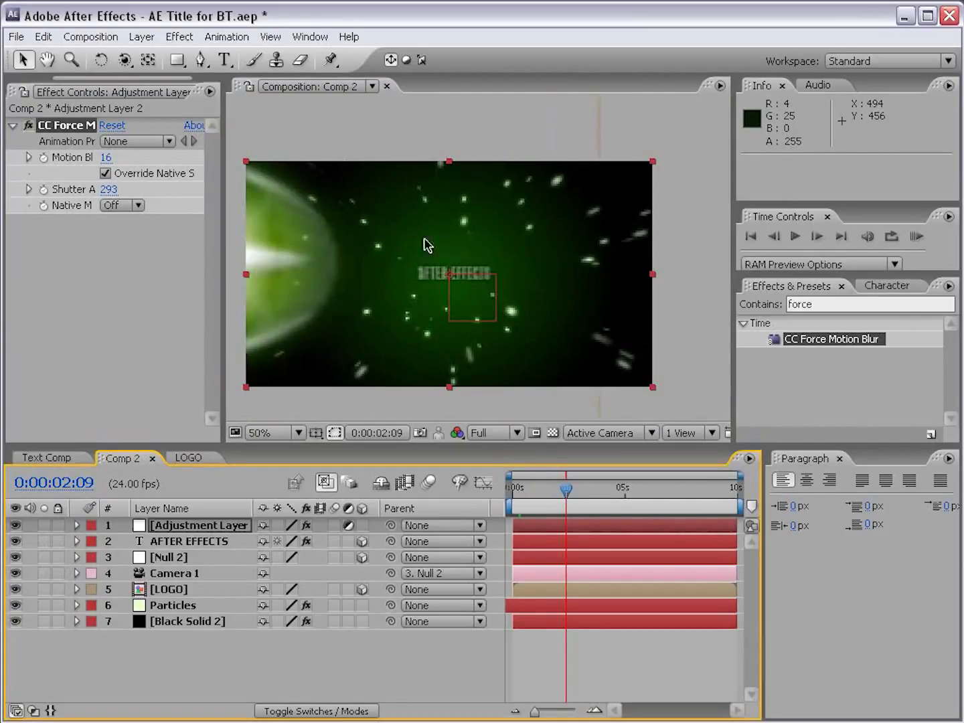
- Inspect the motion-blurred text at 0:00:02:09 up close and move the playhead to 0:00:04:00
key(period)
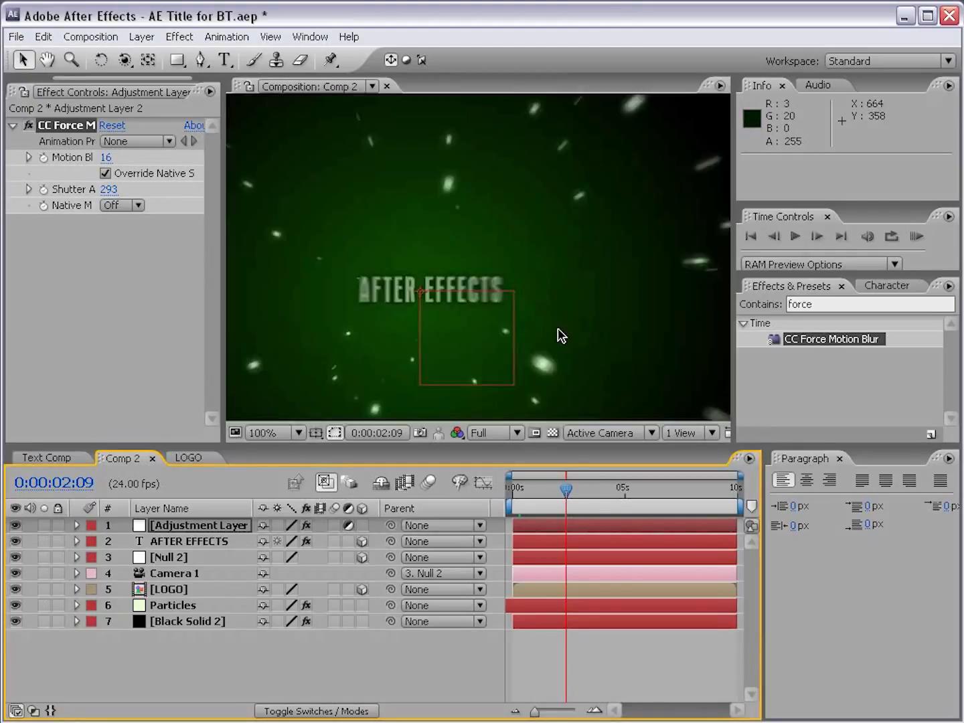
key(comma)
click(569, 491)
drag(578, 489, 604, 492)
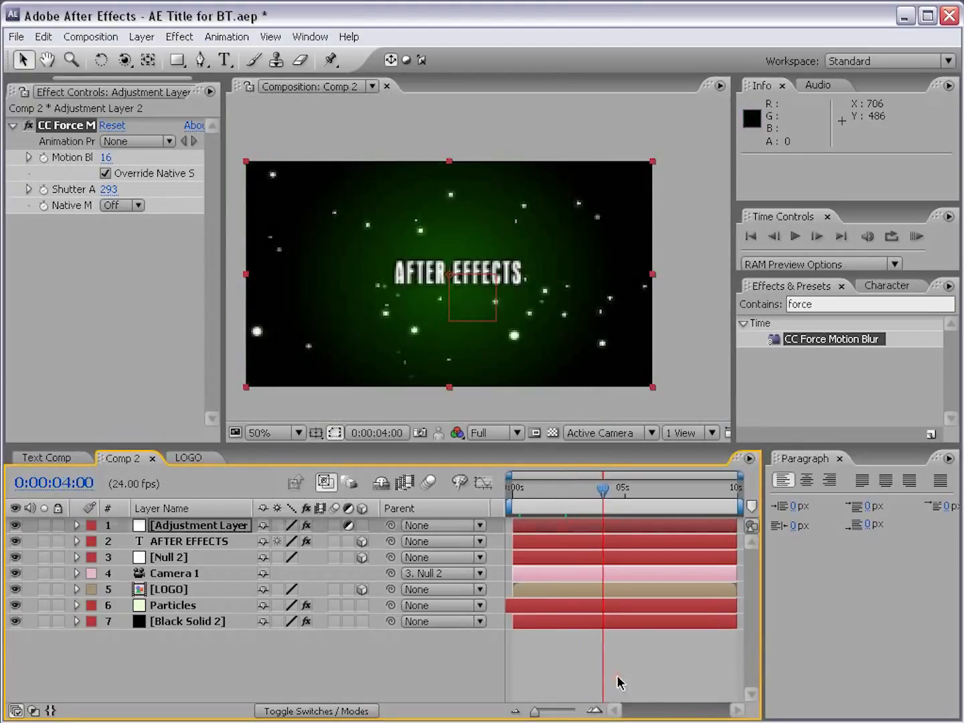
click(618, 681)
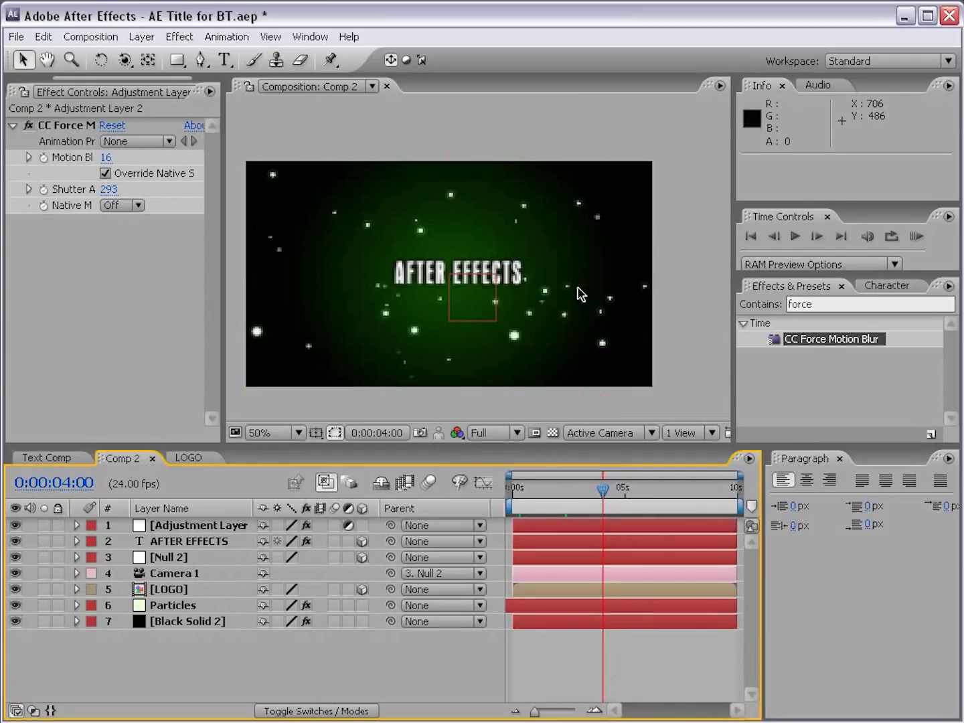
- Hide the motion blur adjustment layer at 0:00:00:06 and scrub through the animation to 0:00:01:22
click(517, 488)
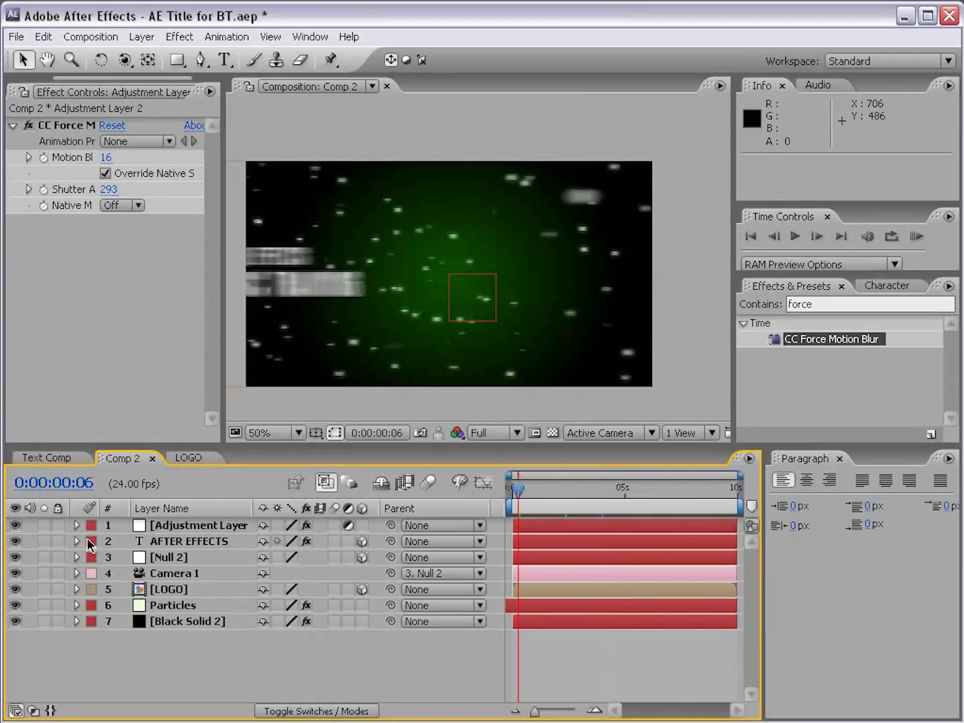
click(190, 518)
click(15, 526)
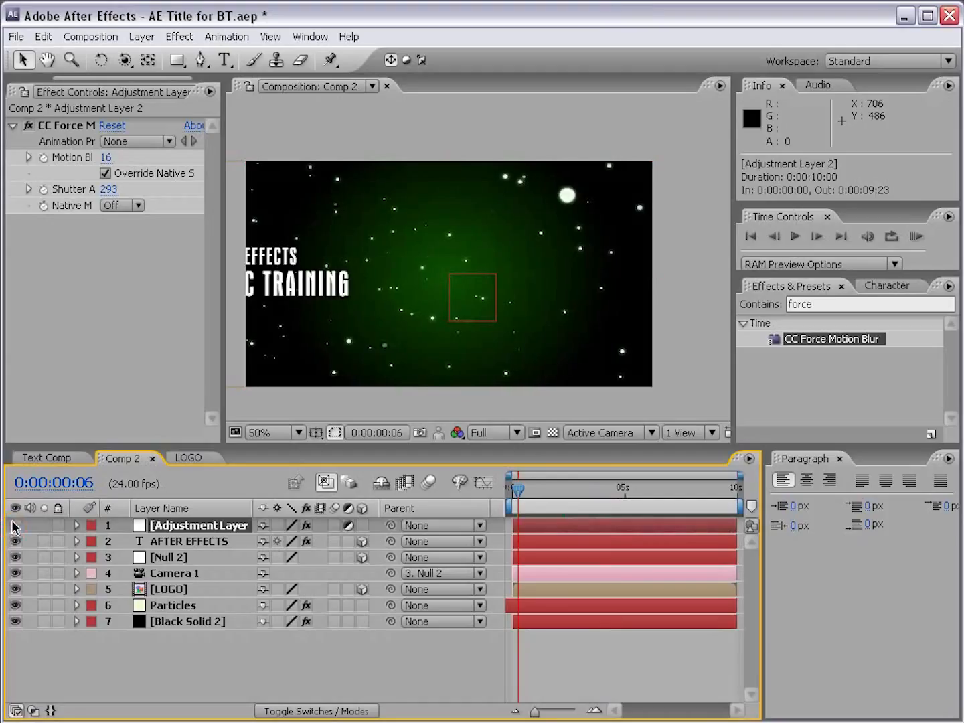
drag(527, 482, 555, 489)
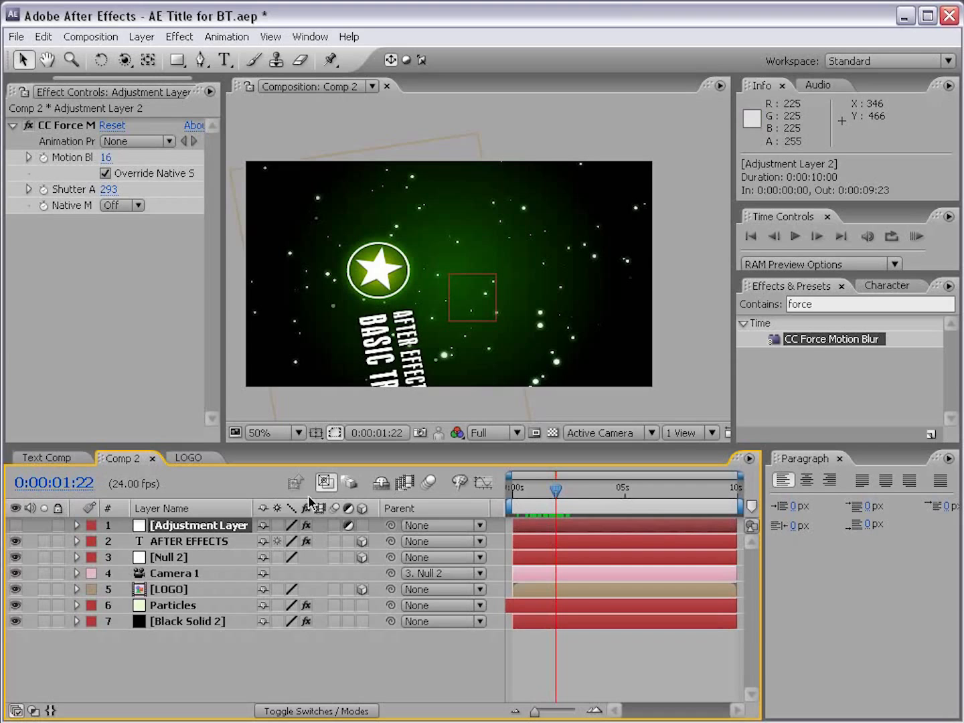
- On the Particles layer, set the CC Particle World Physics animation to Vortex
click(172, 606)
drag(219, 327, 333, 329)
click(24, 231)
click(27, 232)
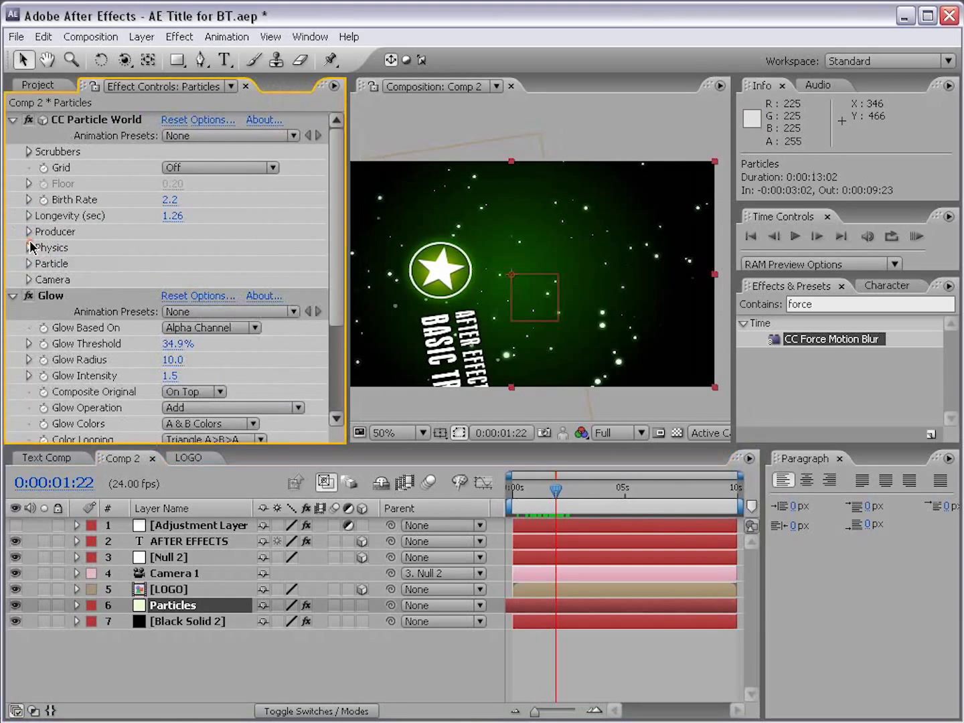
click(29, 248)
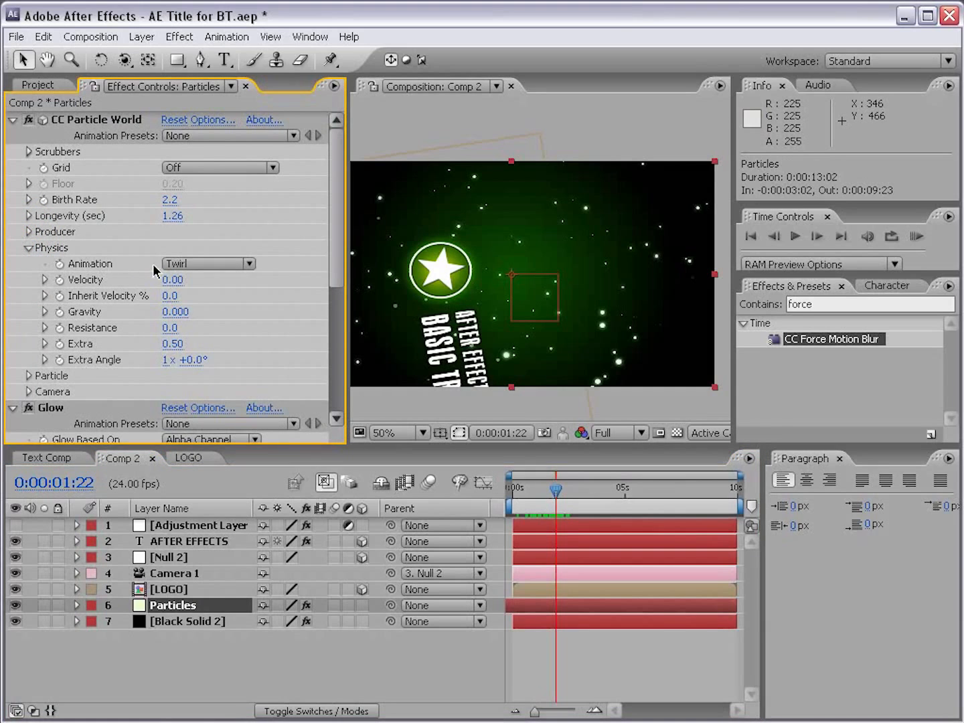
click(190, 263)
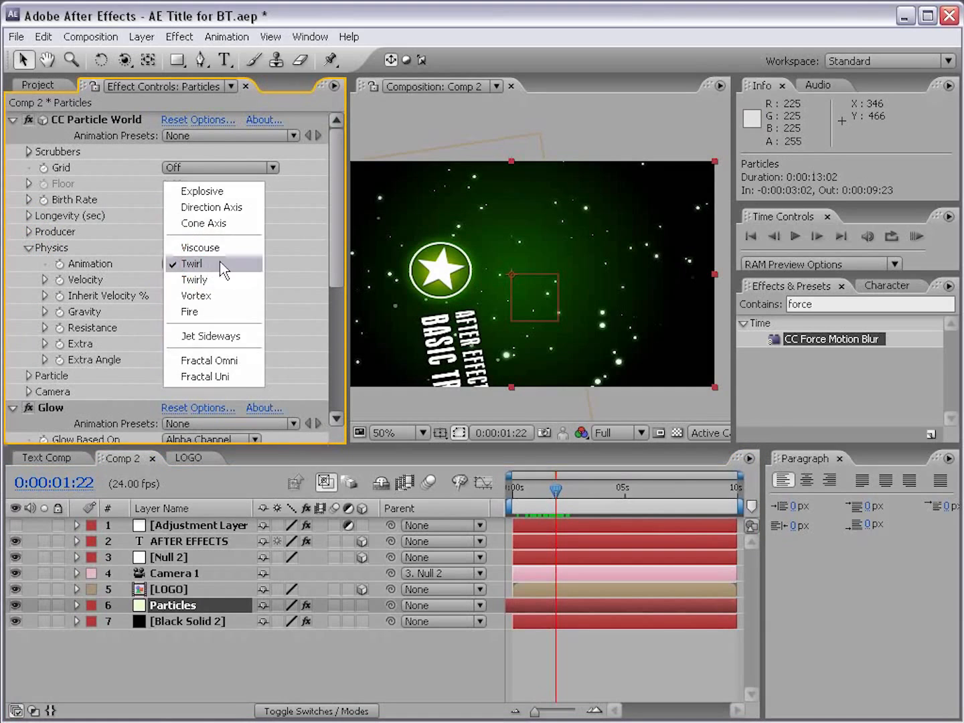
click(220, 298)
- Set CC Particle World's Velocity to 0.02 at 0:00:01:07 and scrub forward to preview the particle movement
drag(169, 281, 163, 281)
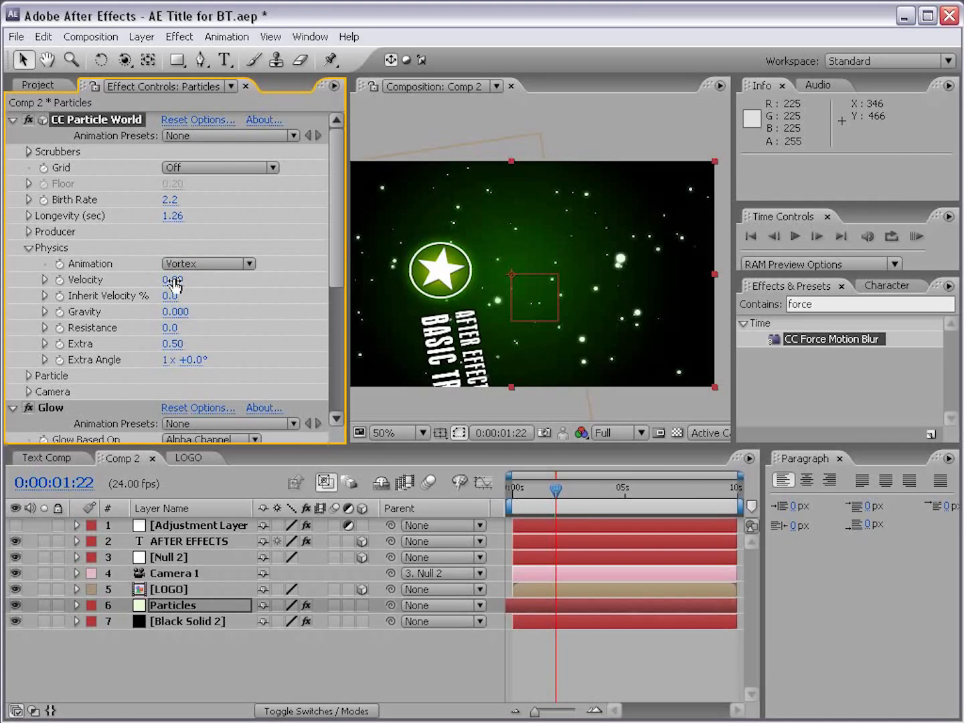
click(543, 491)
mouse_move(544, 490)
mouse_down()
mouse_move(592, 486)
mouse_move(544, 489)
mouse_up()
click(175, 281)
text(.)
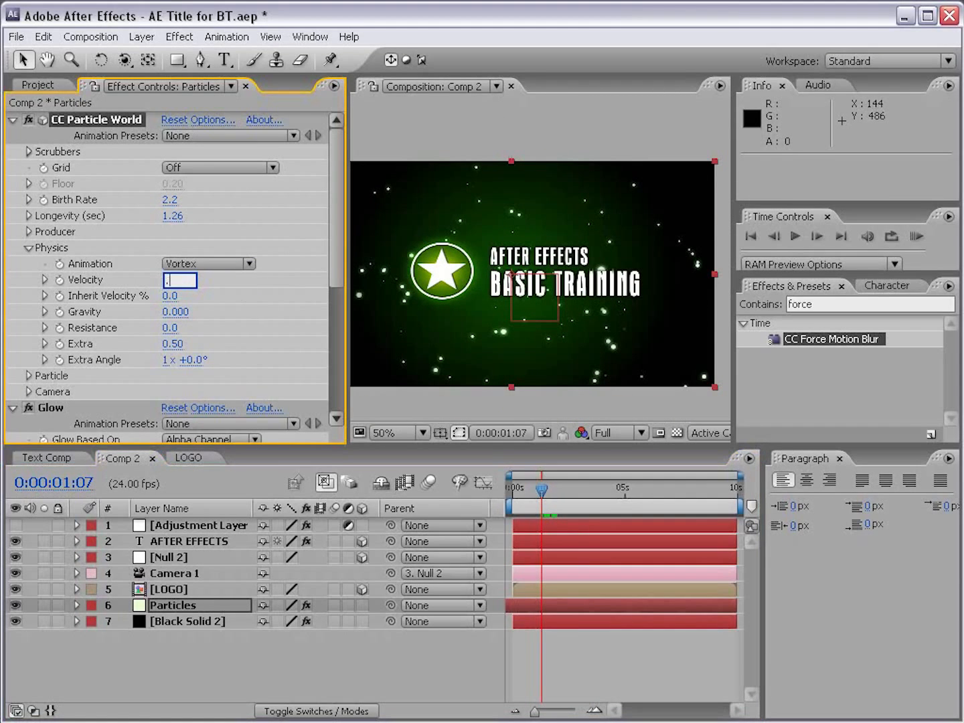
text(02)
key(Return)
drag(541, 492, 581, 503)
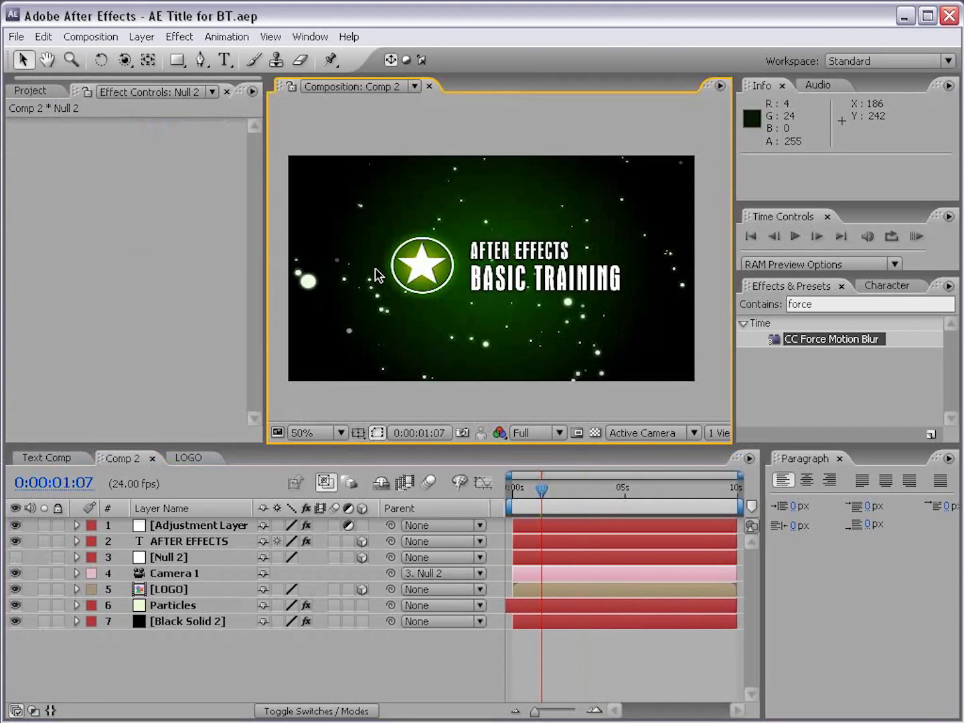
- Turn on the visibility of the Null 2 layer
click(595, 671)
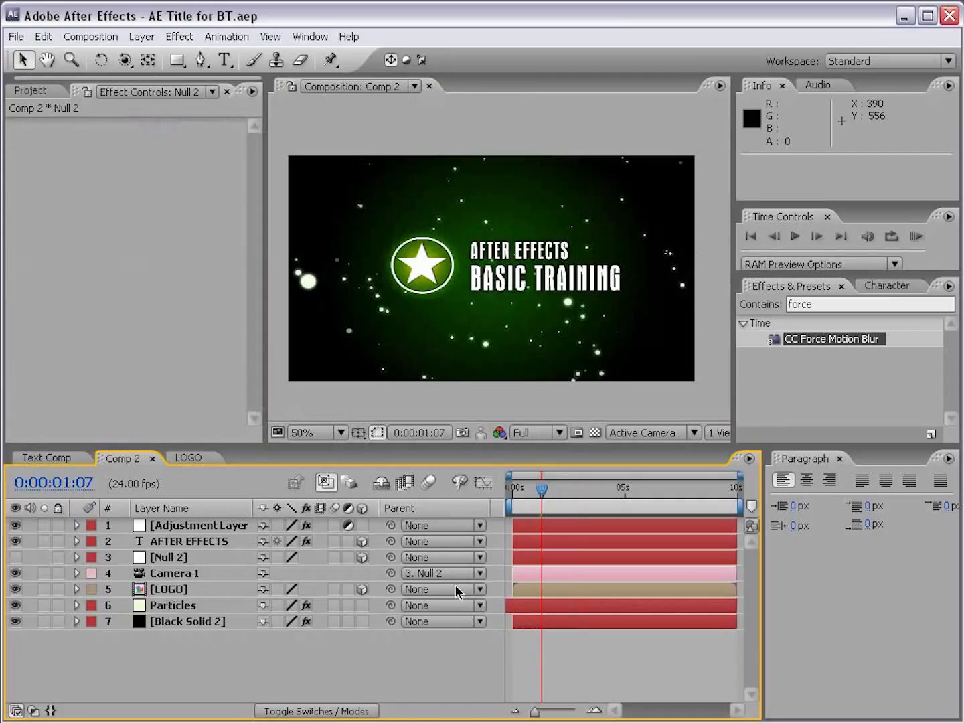
click(15, 557)
click(209, 558)
click(168, 662)
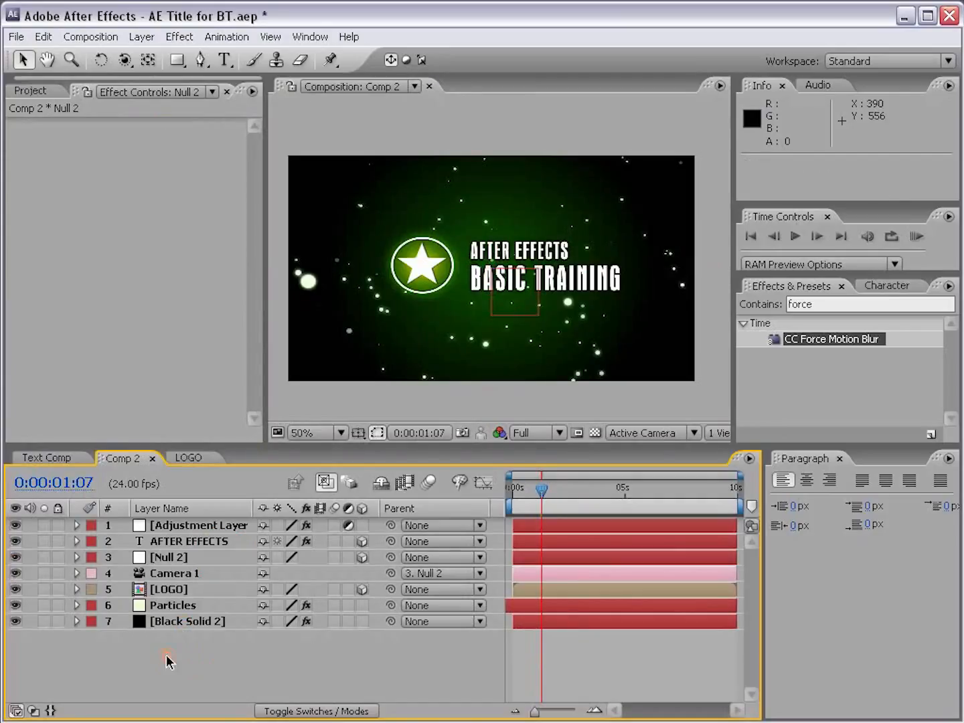
- Expand Null 2's transform properties and, at 0:00:03:18, add a Position keyframe and enable Orientation keyframing
click(178, 558)
click(77, 558)
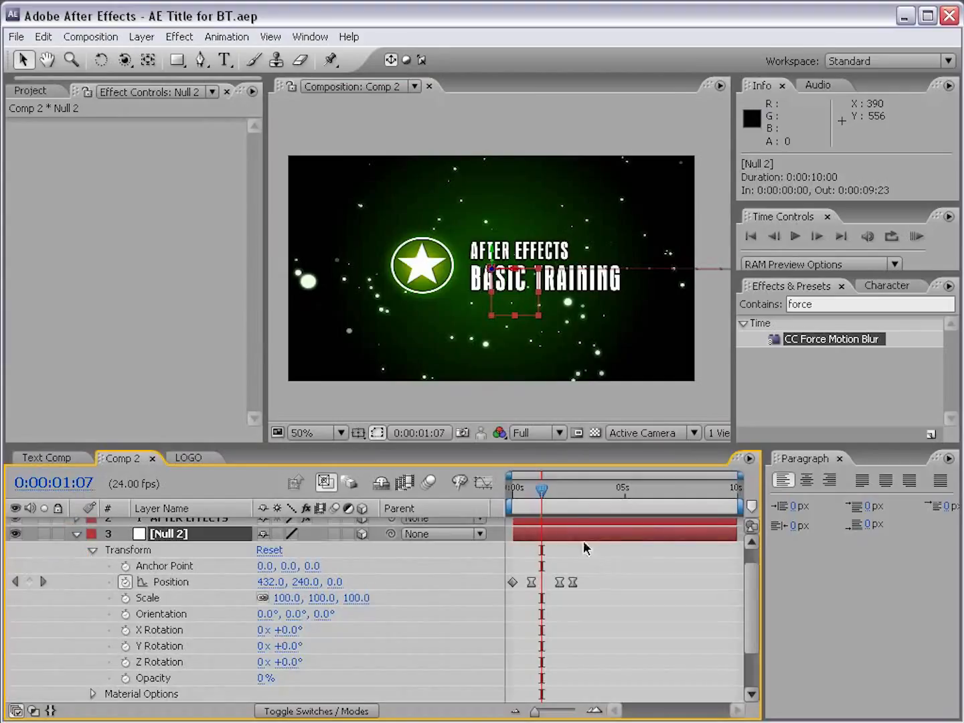
drag(551, 499, 575, 489)
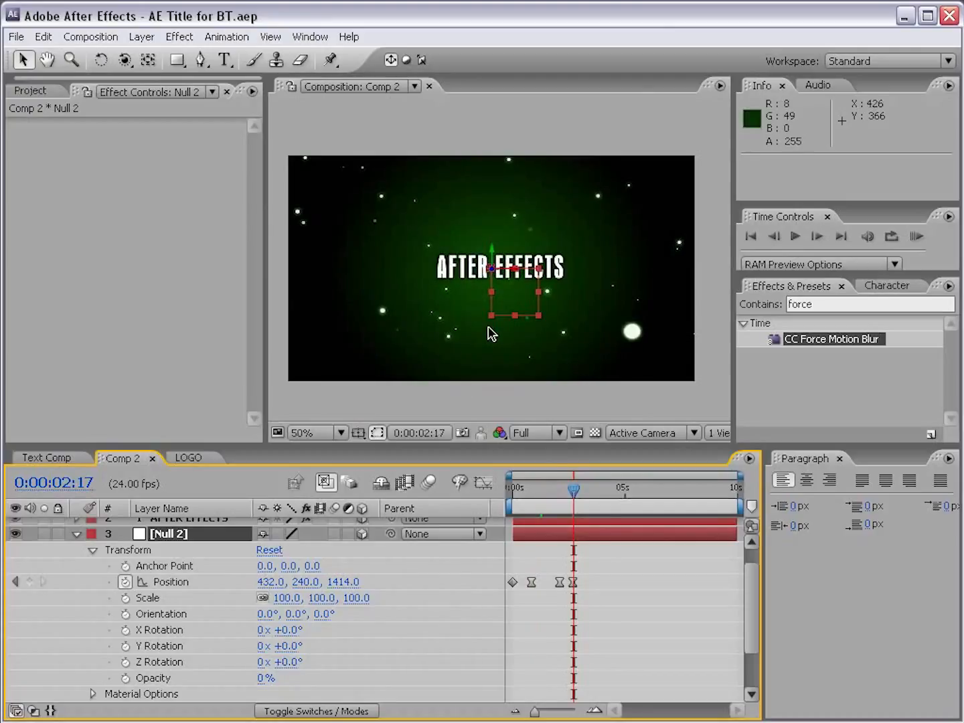
drag(581, 492, 602, 497)
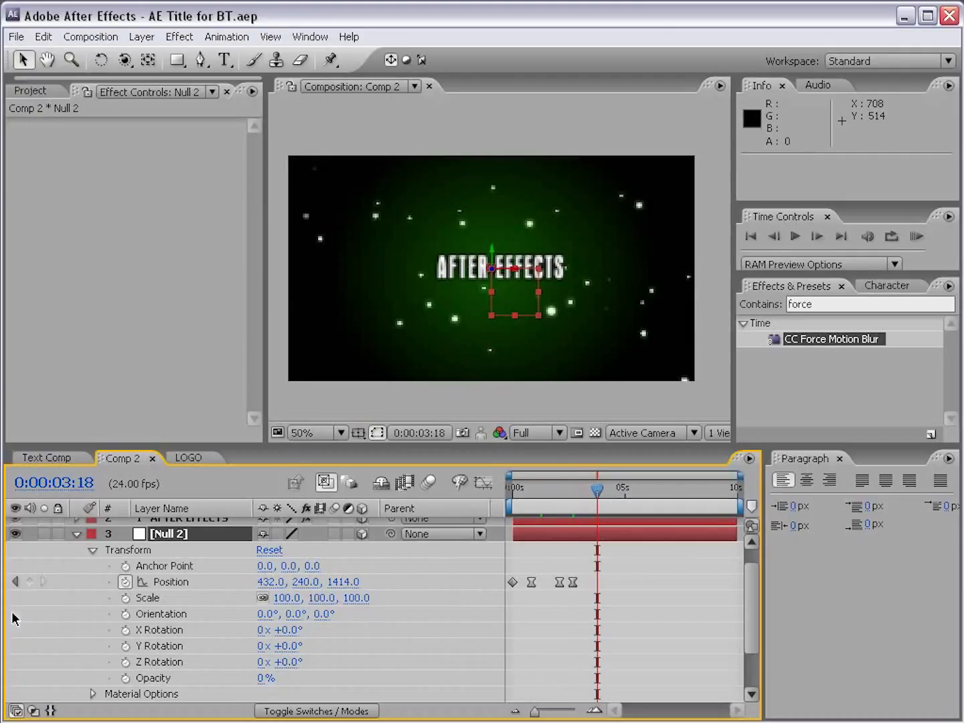
click(29, 582)
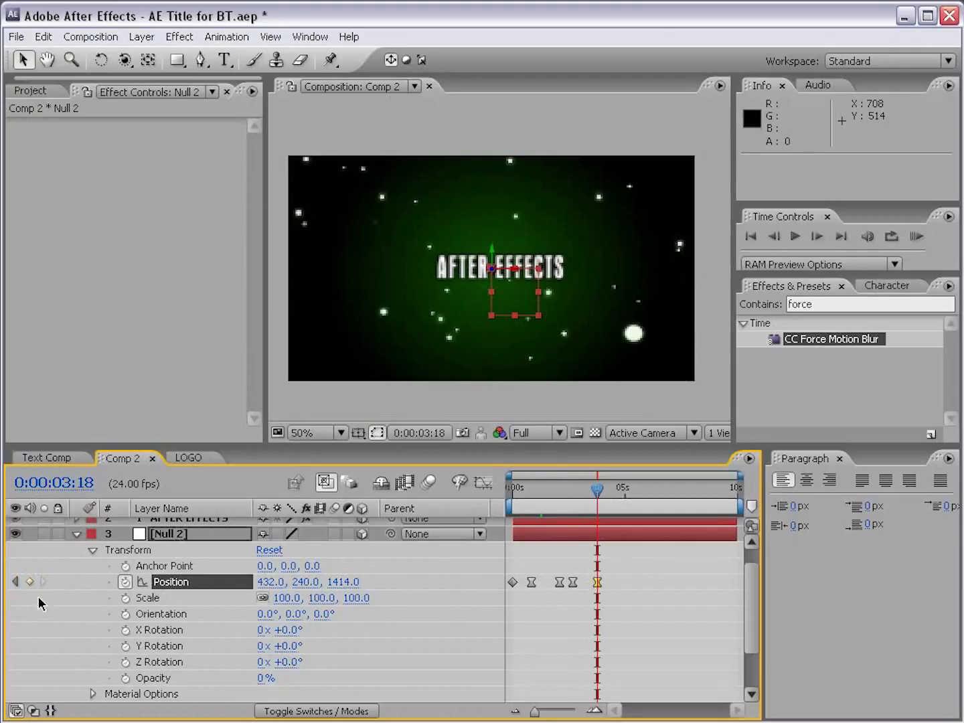
click(125, 614)
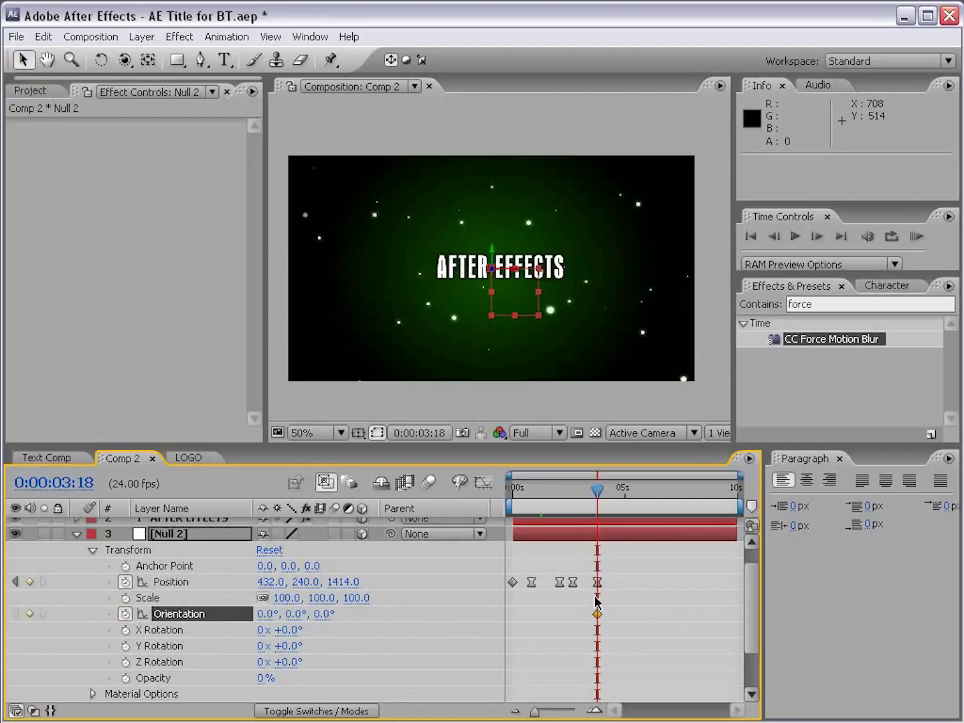
- Hide the adjustment layer and scrub from 0:00:00:11 to 0:00:04:15
click(522, 487)
drag(753, 588, 750, 562)
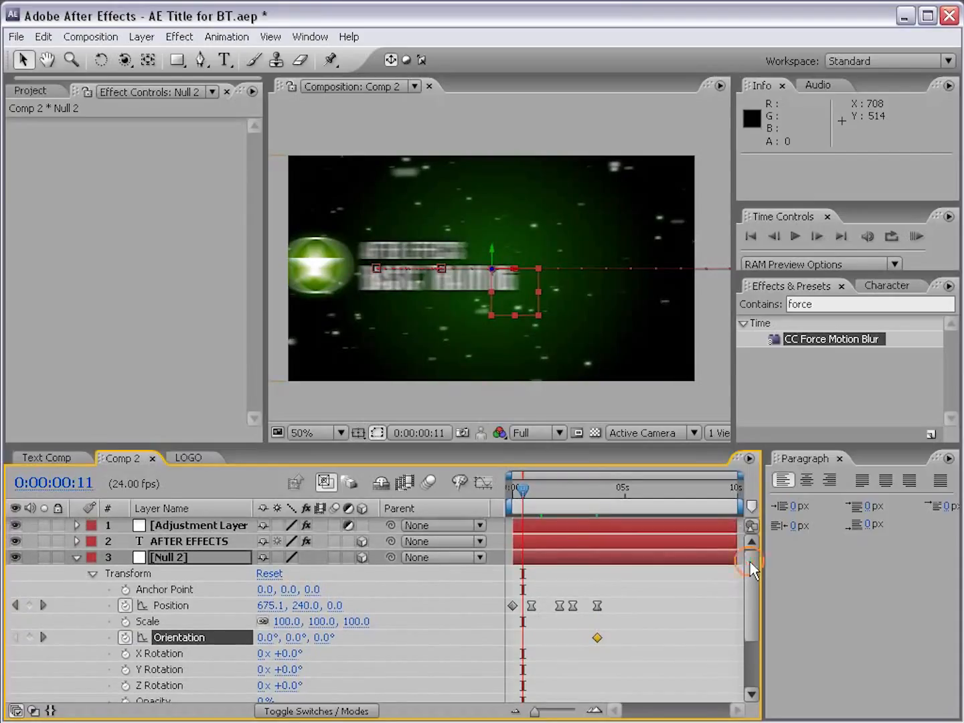
click(15, 525)
drag(520, 492, 616, 488)
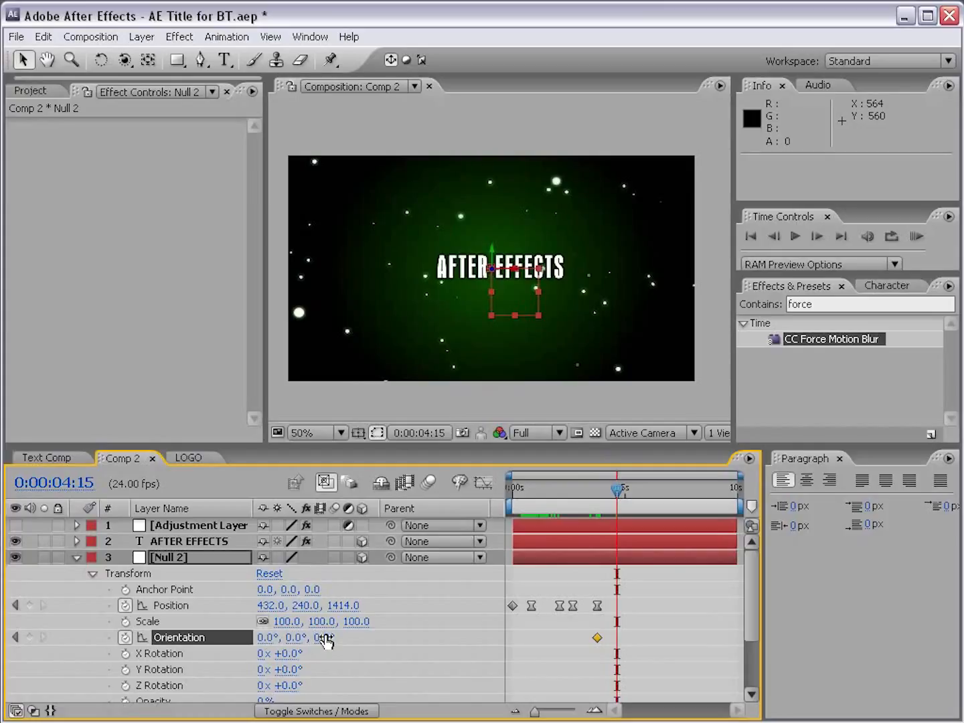
- Try changing Null 2's Orientation on the Z, Y and X axes at 0:00:04:15, undoing each trial
drag(324, 639, 403, 632)
key(ctrl+z)
drag(305, 639, 267, 636)
key(ctrl+z)
key(ctrl+z)
mouse_move(261, 639)
mouse_down()
mouse_move(312, 622)
mouse_move(256, 636)
mouse_up()
key(ctrl+z)
- Save the project and switch the composition to the Top view
key(ctrl+s)
drag(266, 297, 183, 297)
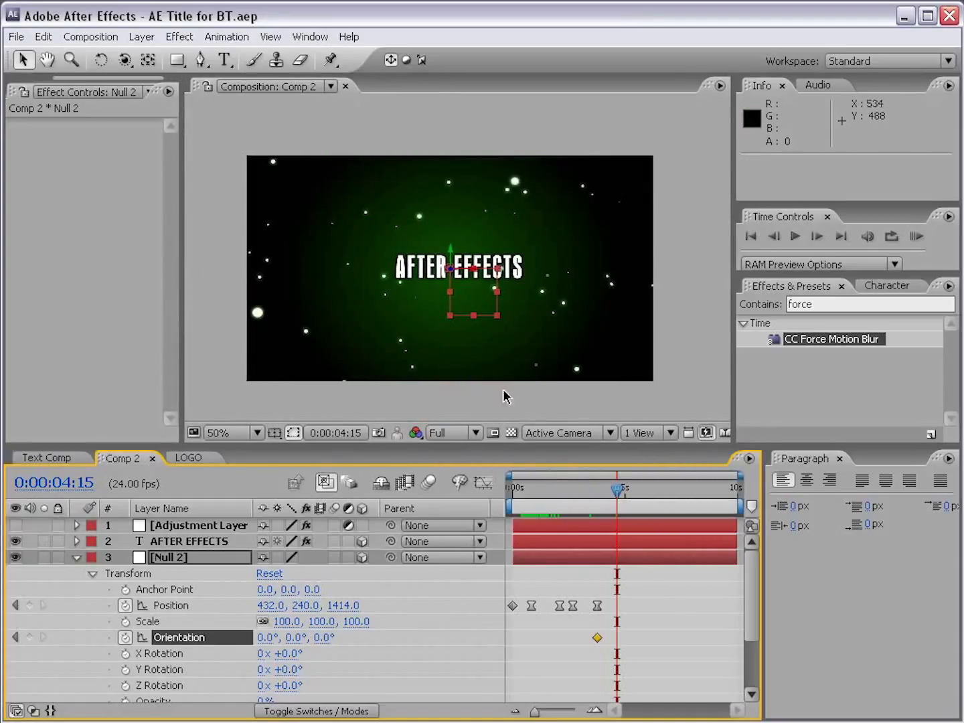
click(561, 432)
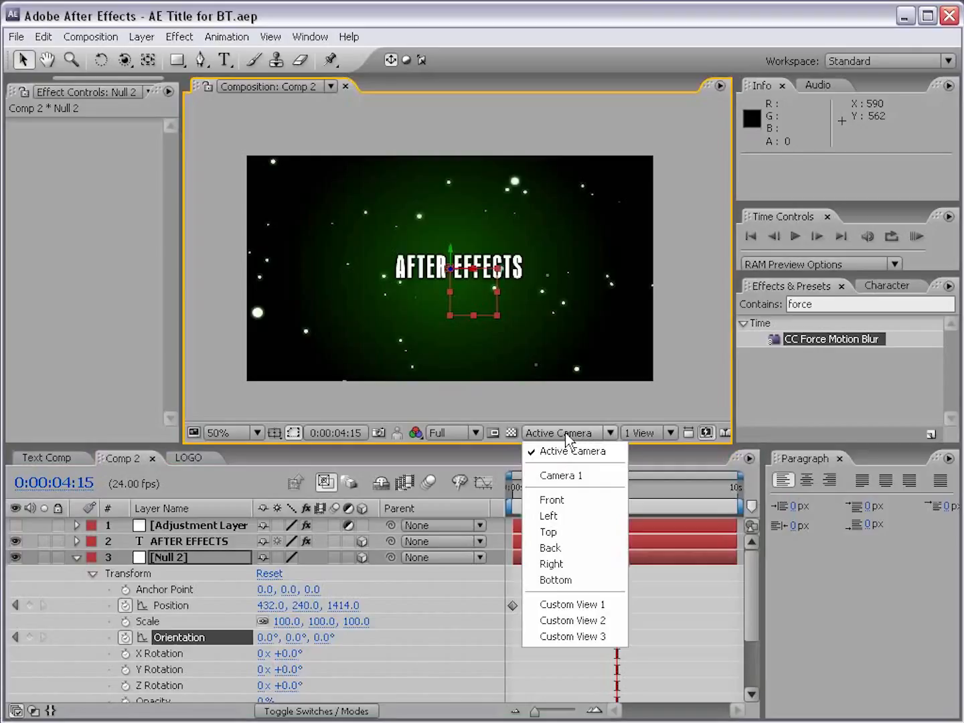
click(553, 534)
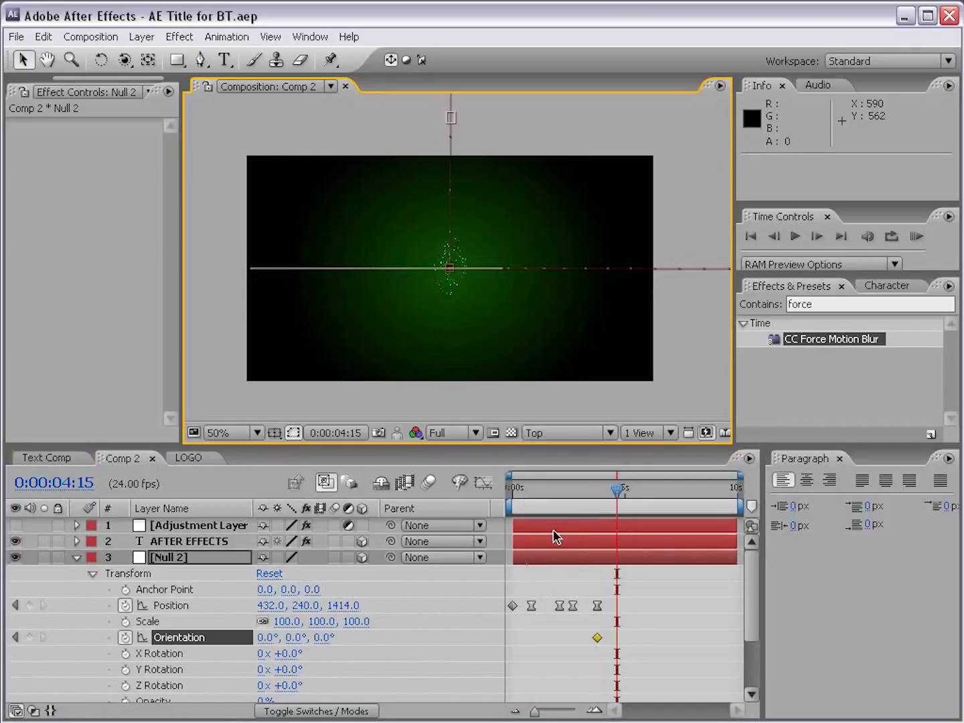
key(/)
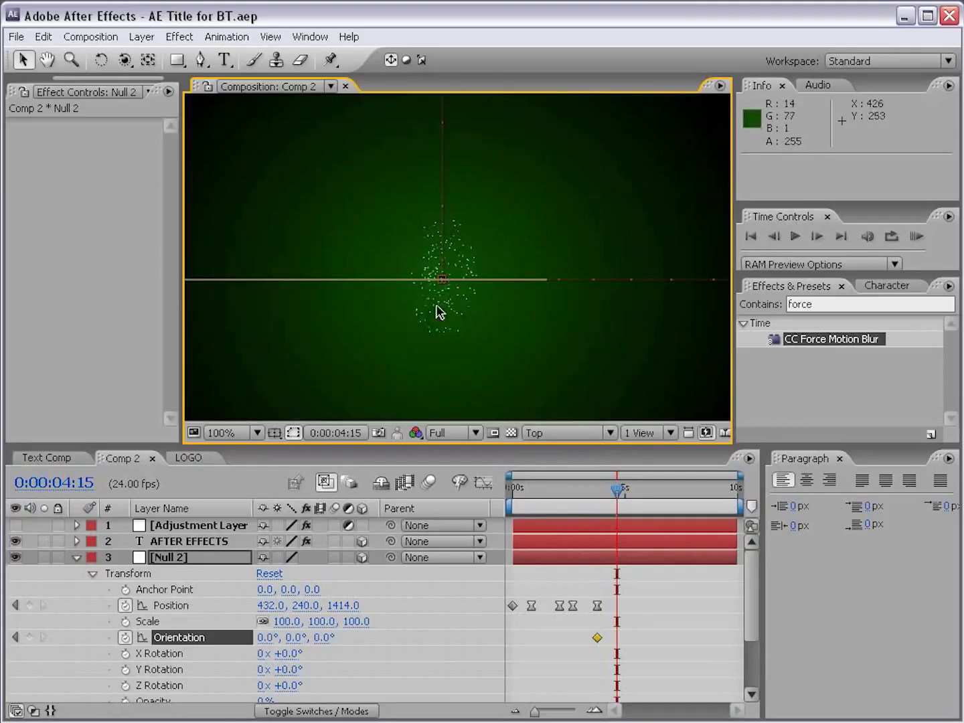
drag(479, 217, 485, 237)
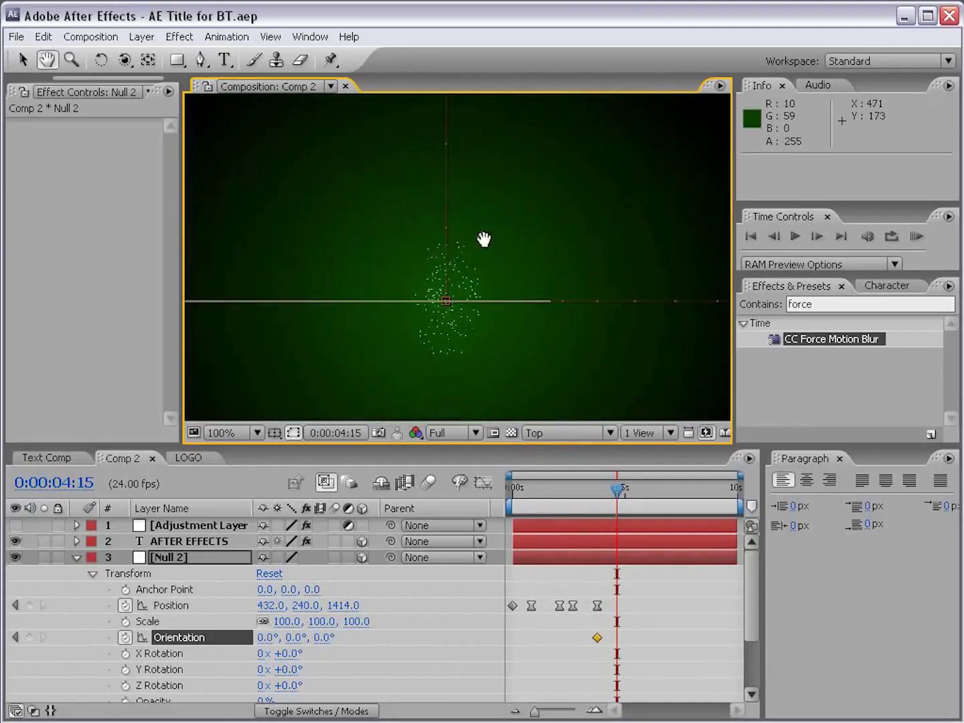
- Collapse Null 2's properties and locate the text, logo and particles layers in the Top view
click(77, 557)
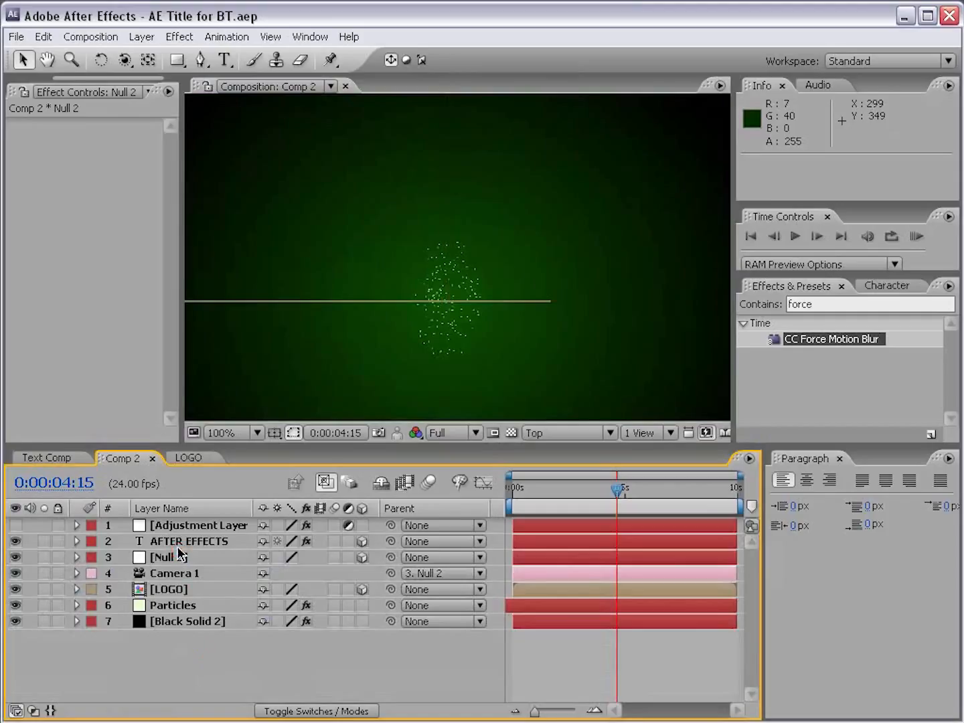
click(178, 542)
click(177, 589)
click(176, 603)
click(176, 591)
scroll(529, 322, down, 2)
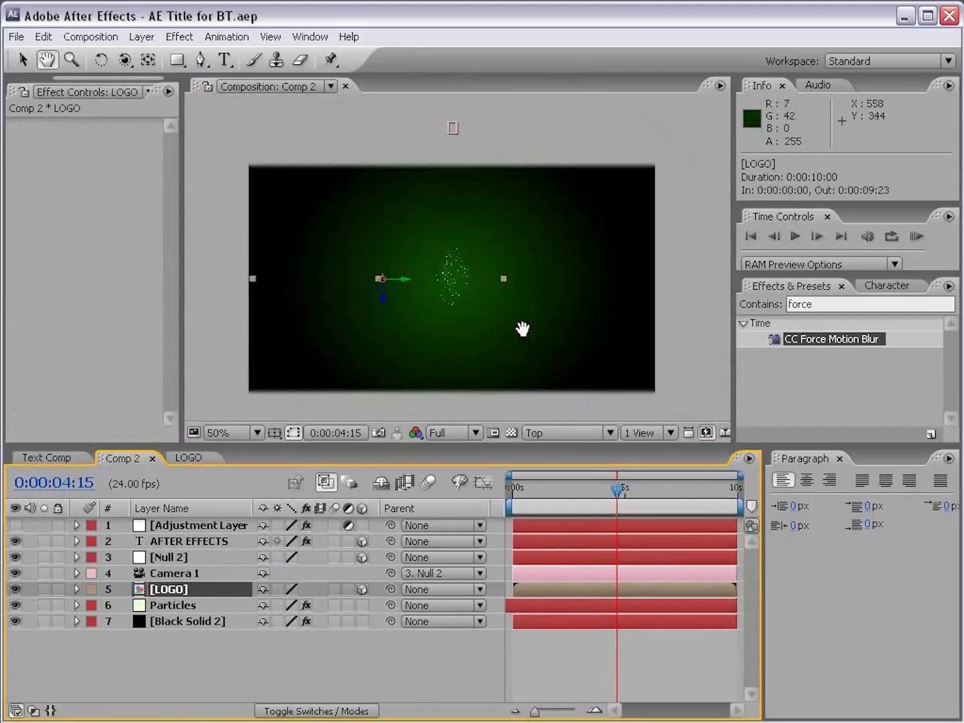
click(479, 180)
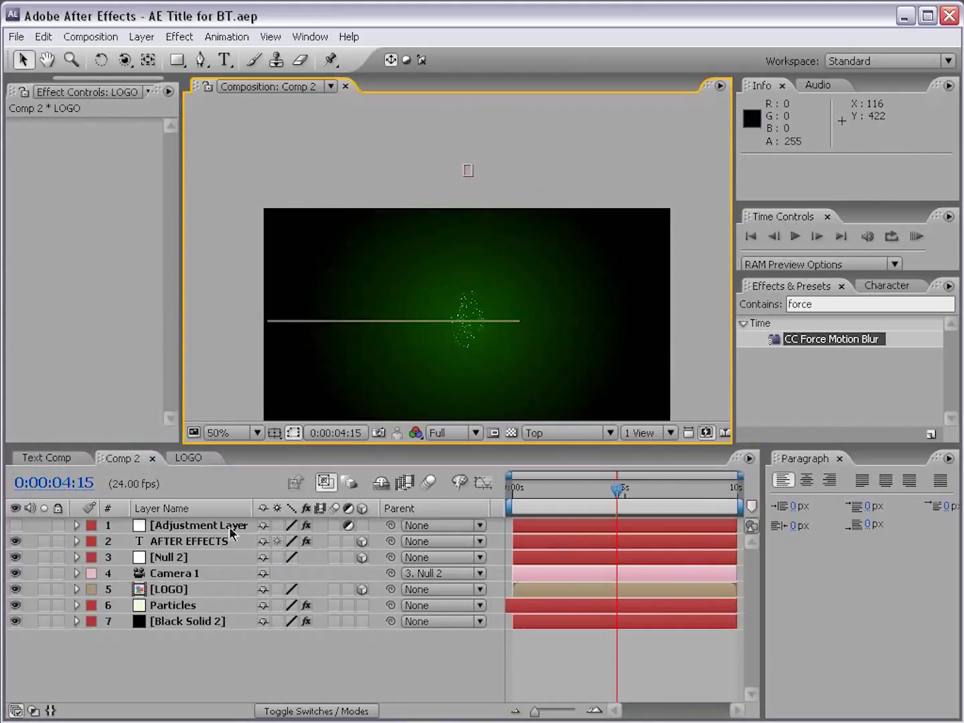
- Select the AFTER EFFECTS text layer and frame it with the null in the Top view at 50% magnification
click(186, 539)
scroll(472, 219, down, 2)
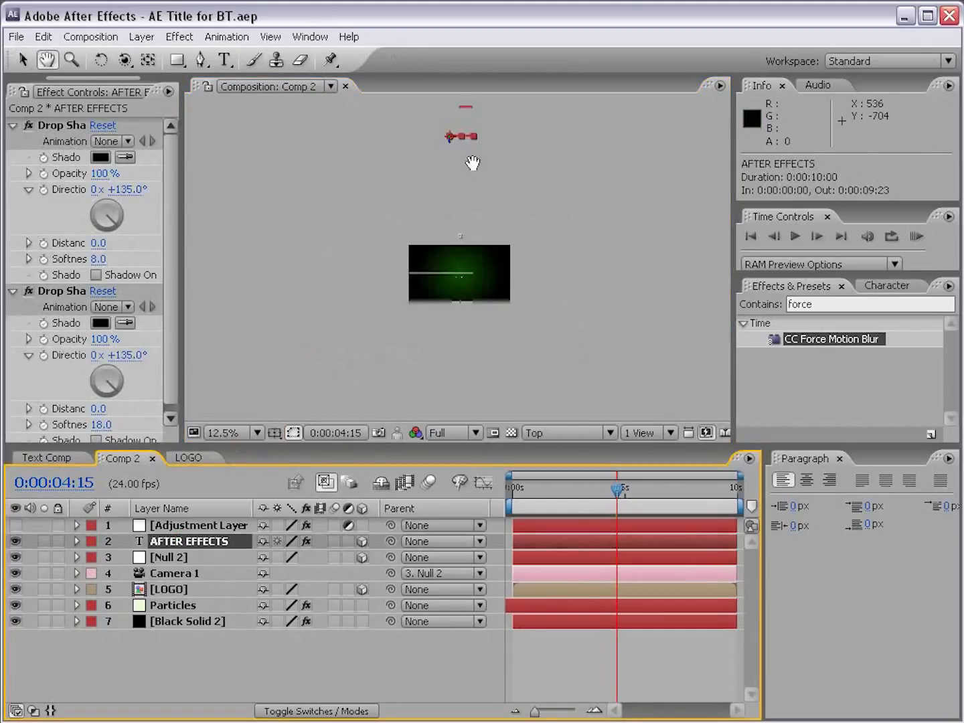
drag(472, 161, 472, 253)
scroll(459, 327, up, 1)
mouse_move(442, 207)
mouse_down()
mouse_move(441, 248)
mouse_move(433, 198)
mouse_move(437, 230)
mouse_up()
scroll(441, 239, up, 1)
scroll(437, 231, down, 1)
drag(474, 333, 464, 264)
scroll(462, 188, up, 1)
drag(447, 134, 452, 338)
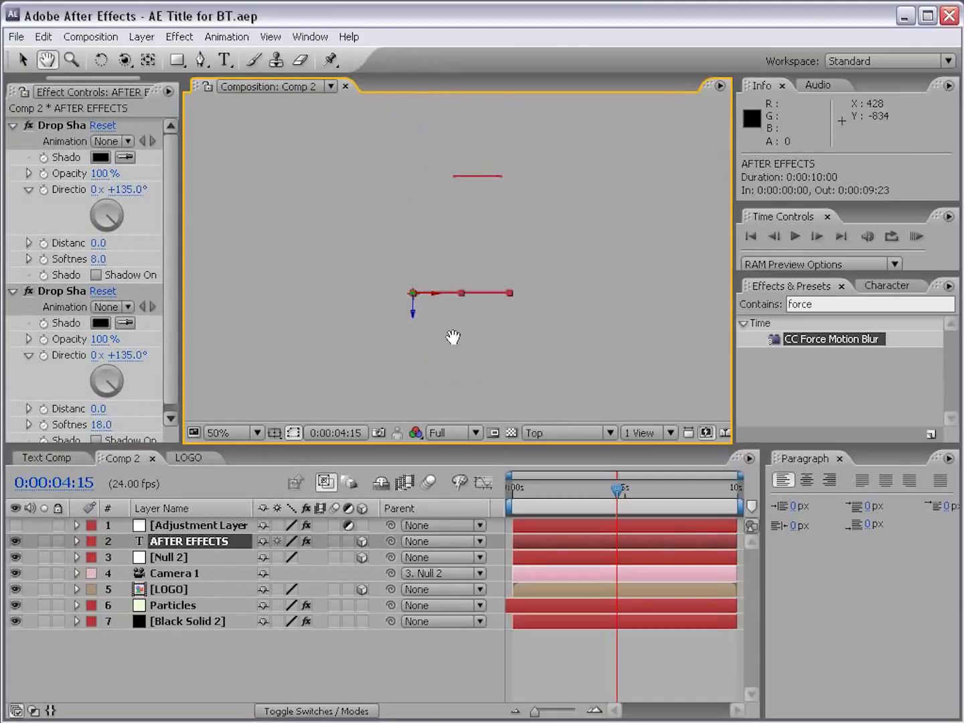
- Compare the positions of Null 2 and the AFTER EFFECTS text layer in the Top view
click(170, 558)
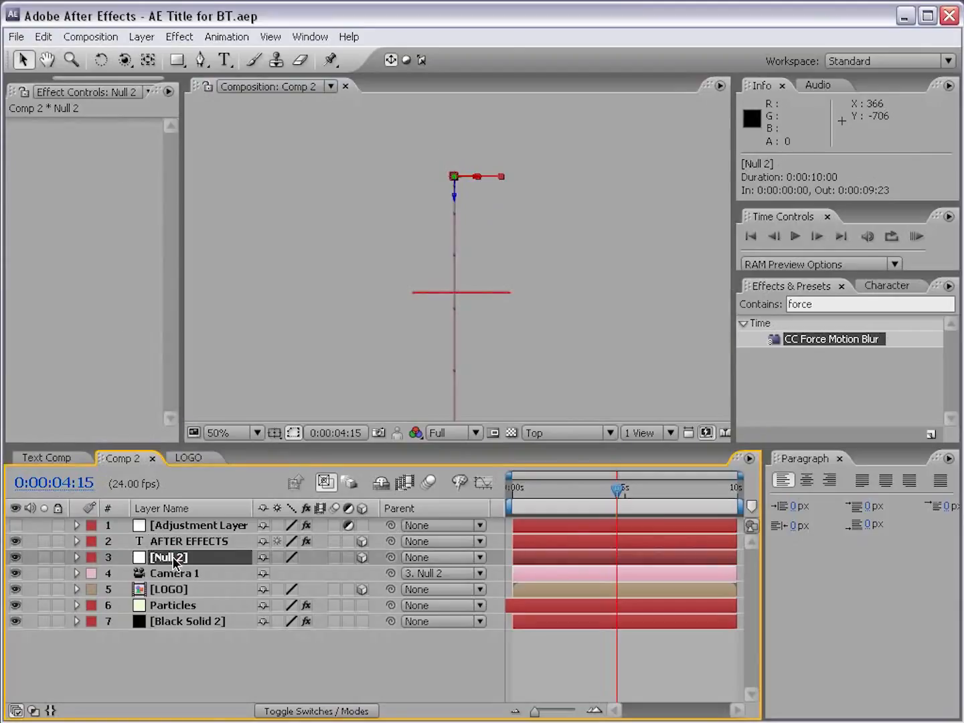
click(166, 540)
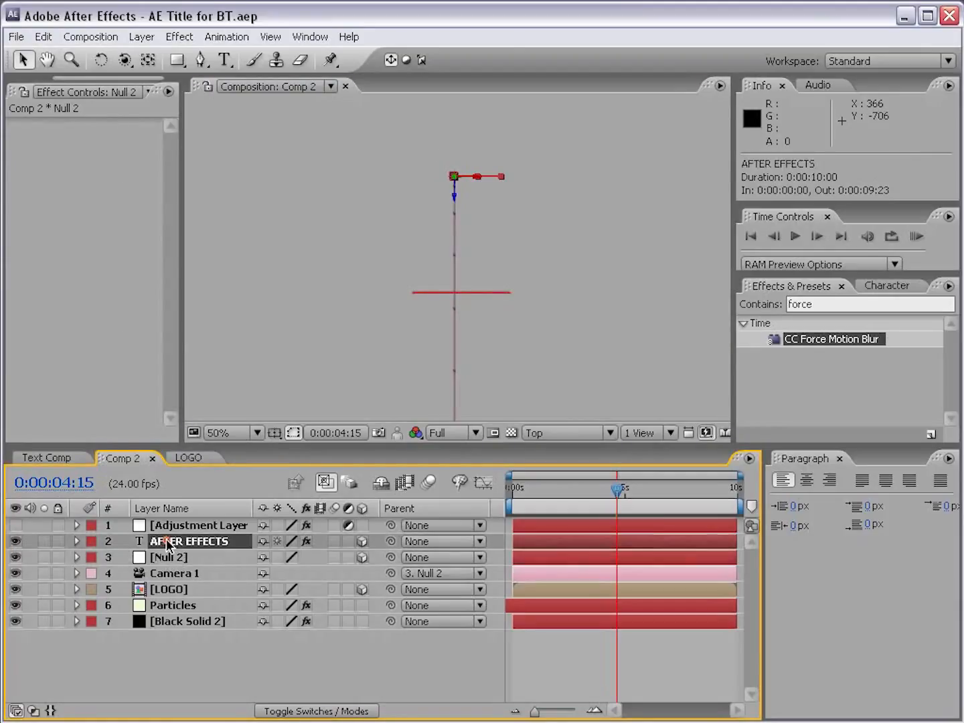
click(168, 557)
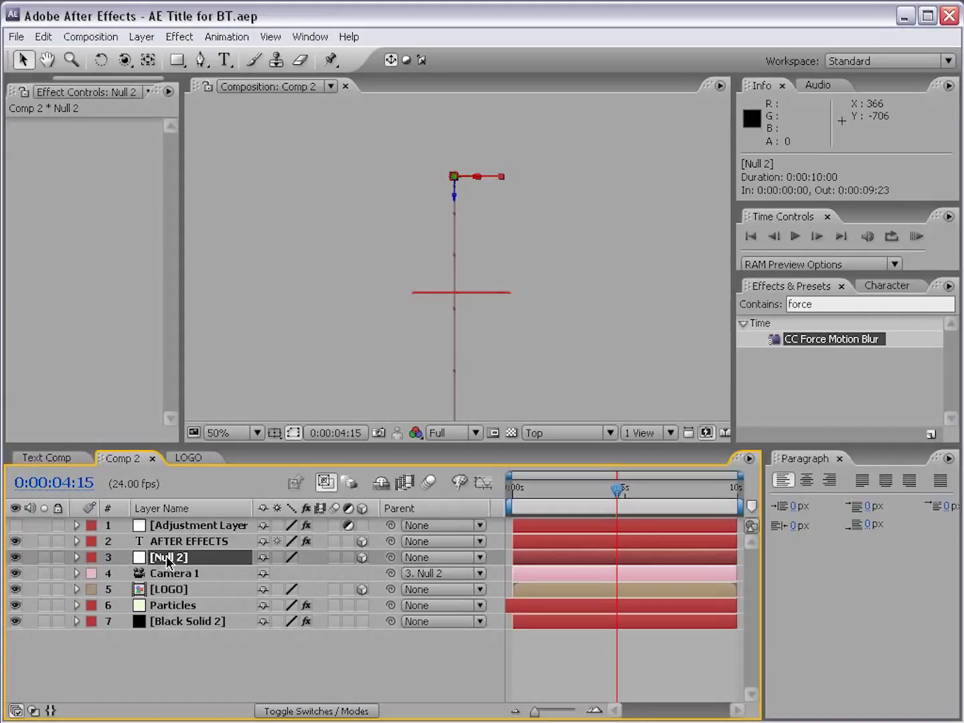
click(604, 632)
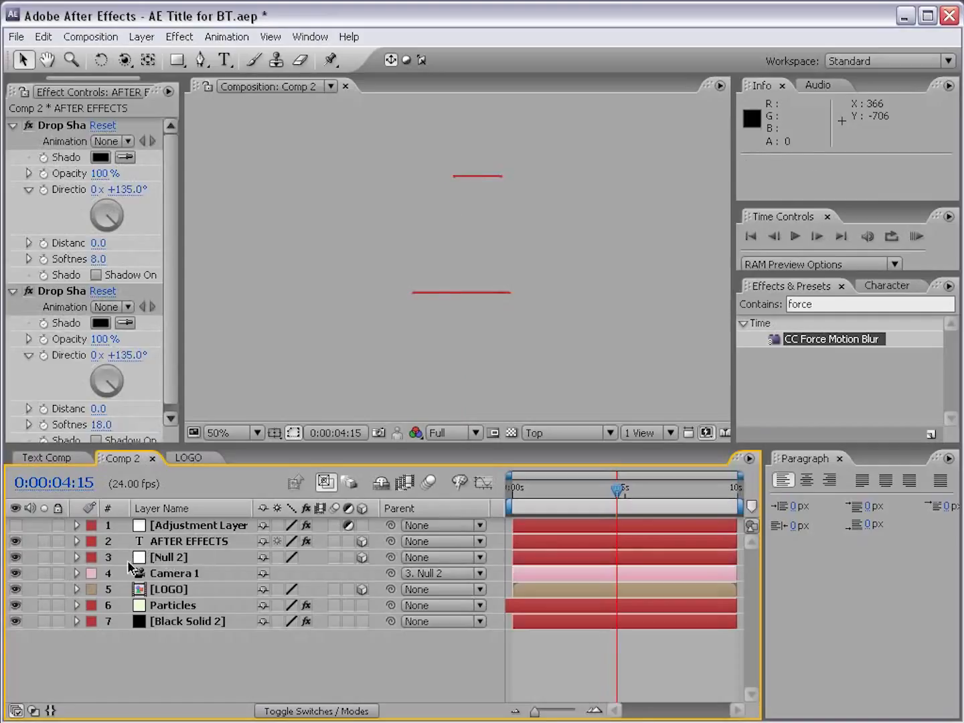
- Move the AFTER EFFECTS text layer along its Z axis in the Top view until it lines up with Null 2
click(172, 539)
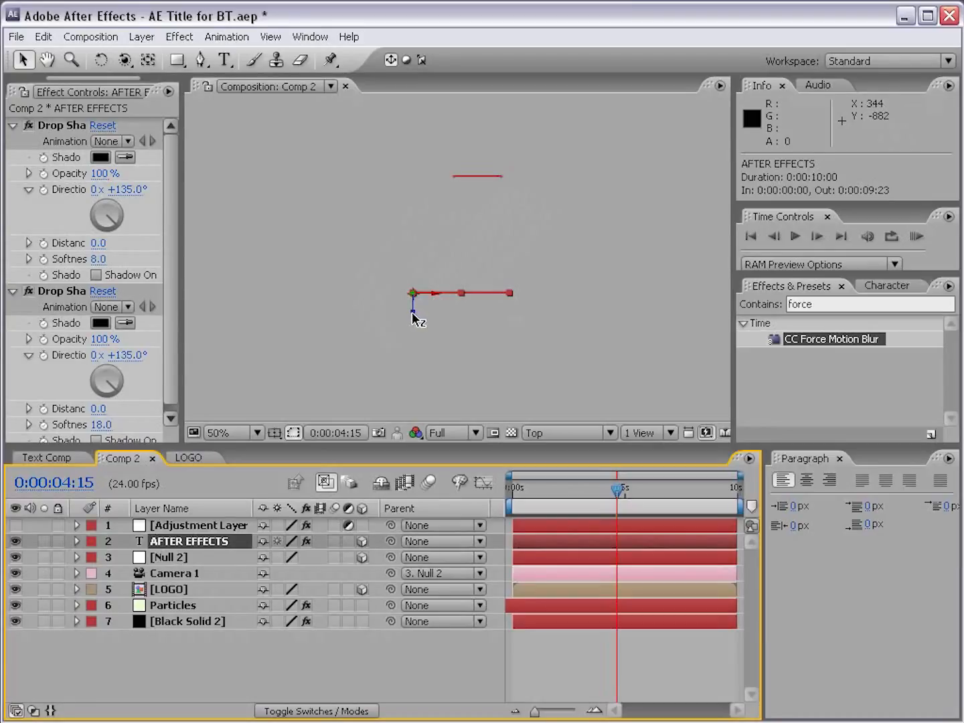
drag(413, 314, 404, 202)
key(h)
key(period)
drag(466, 177, 459, 312)
key(period)
key(v)
drag(292, 327, 293, 333)
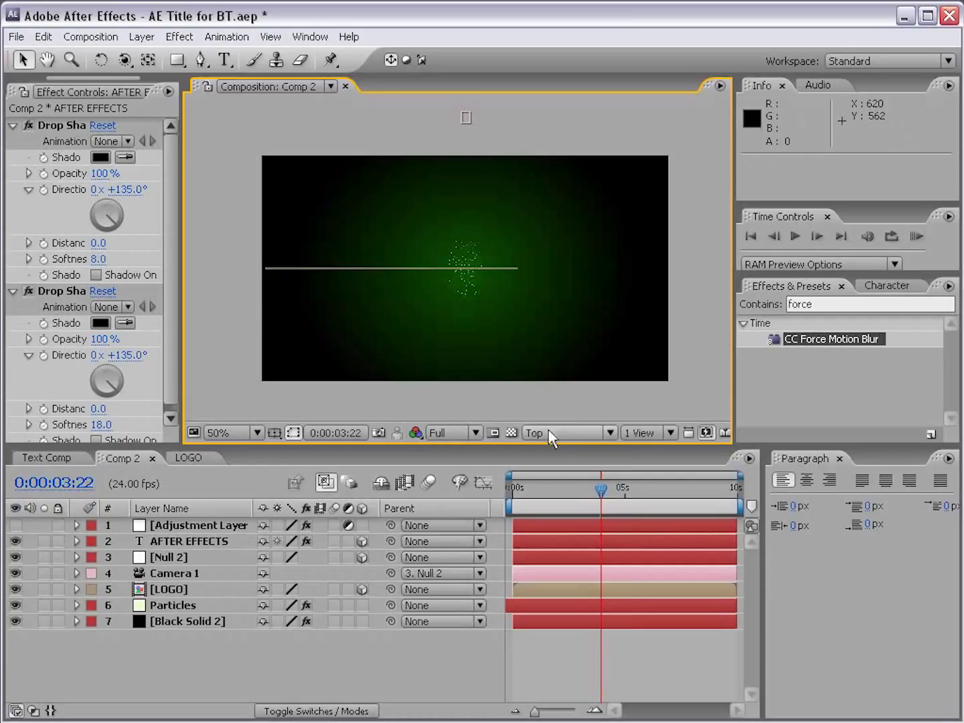
- Switch the composition to the Active Camera view and scale the AFTER EFFECTS text layer uniformly to 148%
click(549, 433)
click(573, 451)
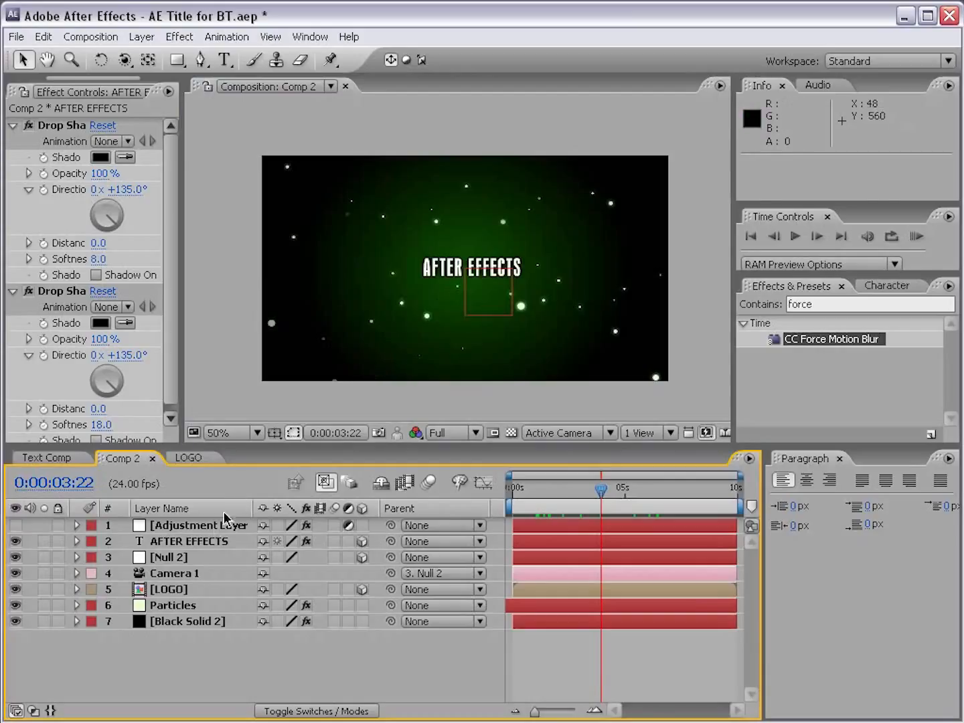
click(205, 546)
key(s)
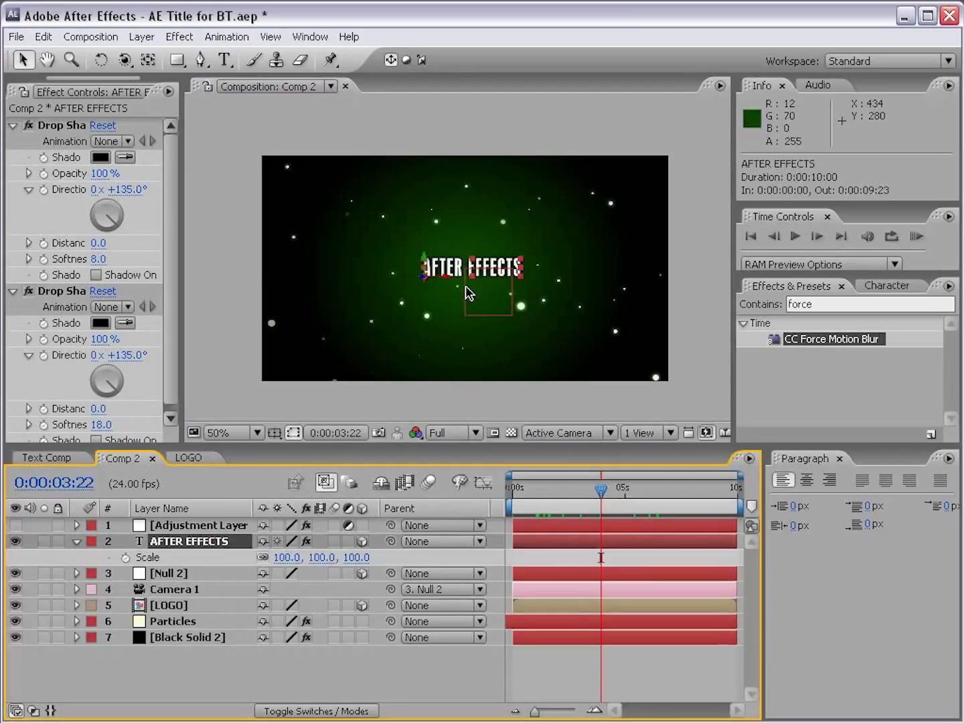
drag(322, 557, 377, 554)
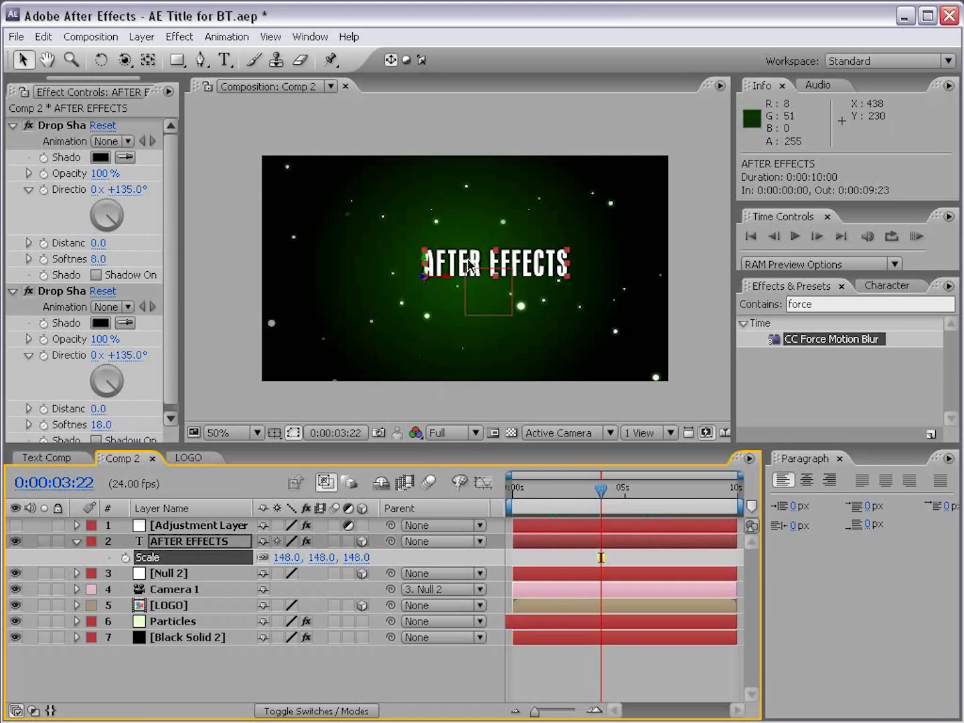
- Center the enlarged AFTER EFFECTS text in the frame using the title and action safe guides
mouse_move(472, 267)
mouse_down()
mouse_move(450, 275)
mouse_move(491, 270)
mouse_up()
key(apostrophe)
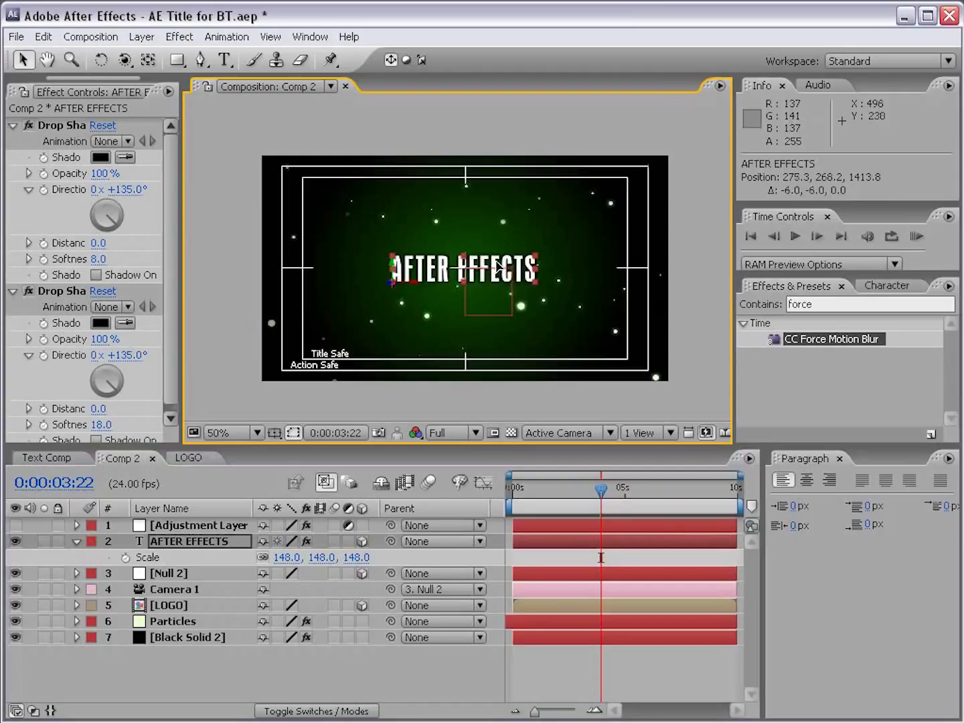
key(apostrophe)
click(565, 676)
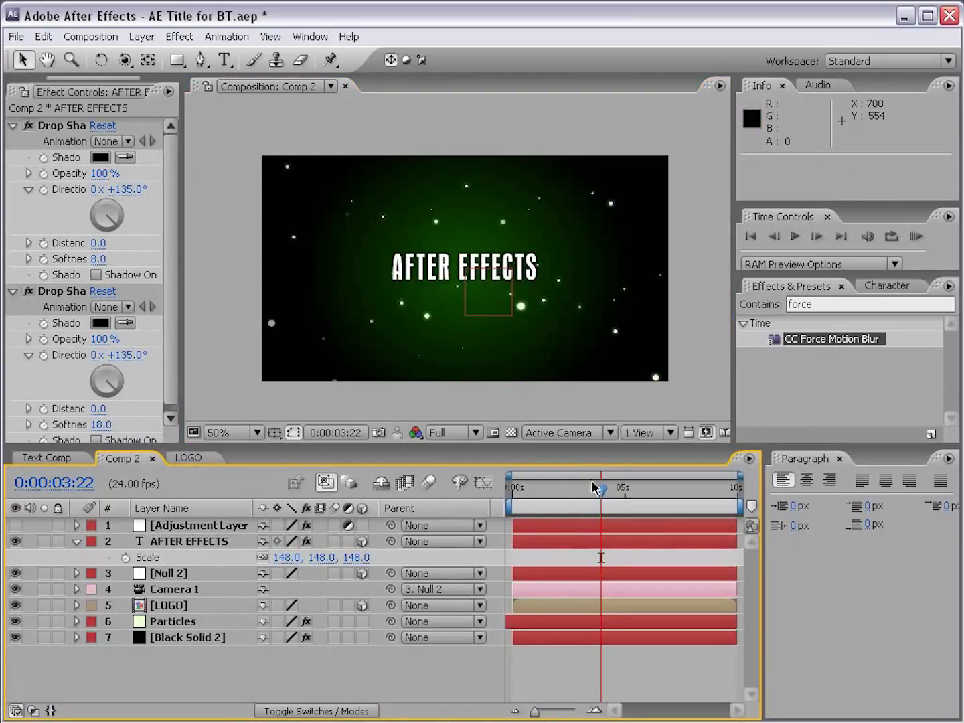
- Try rotating Null 2 about its Y and X axes at 0:00:03:02 to test the camera's orbit around the text
mouse_move(598, 494)
mouse_down()
mouse_move(547, 494)
mouse_move(581, 494)
mouse_up()
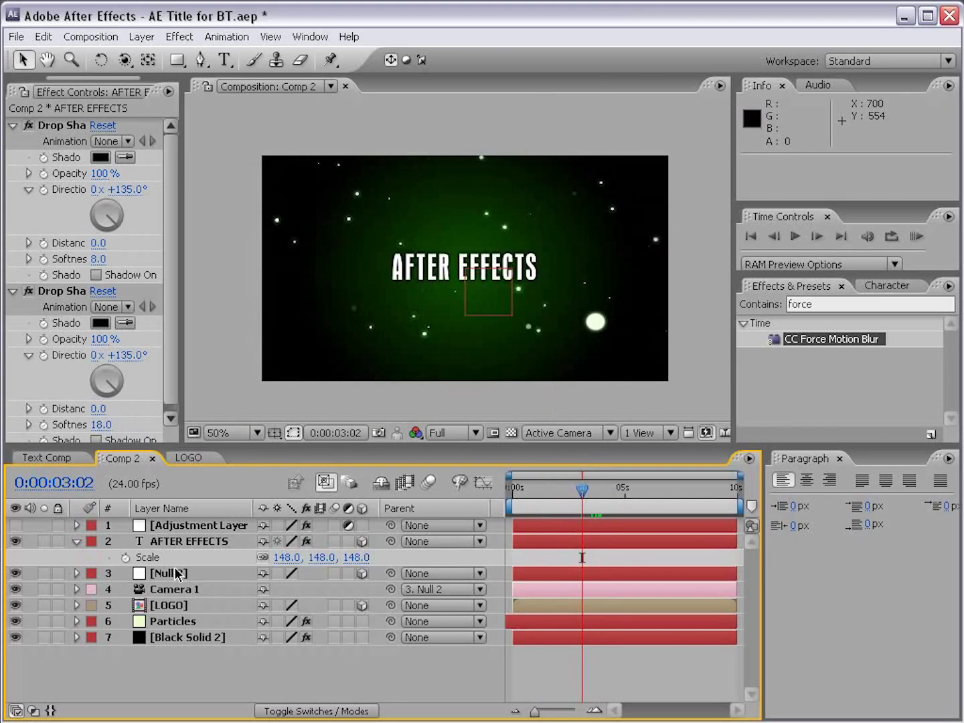
click(168, 573)
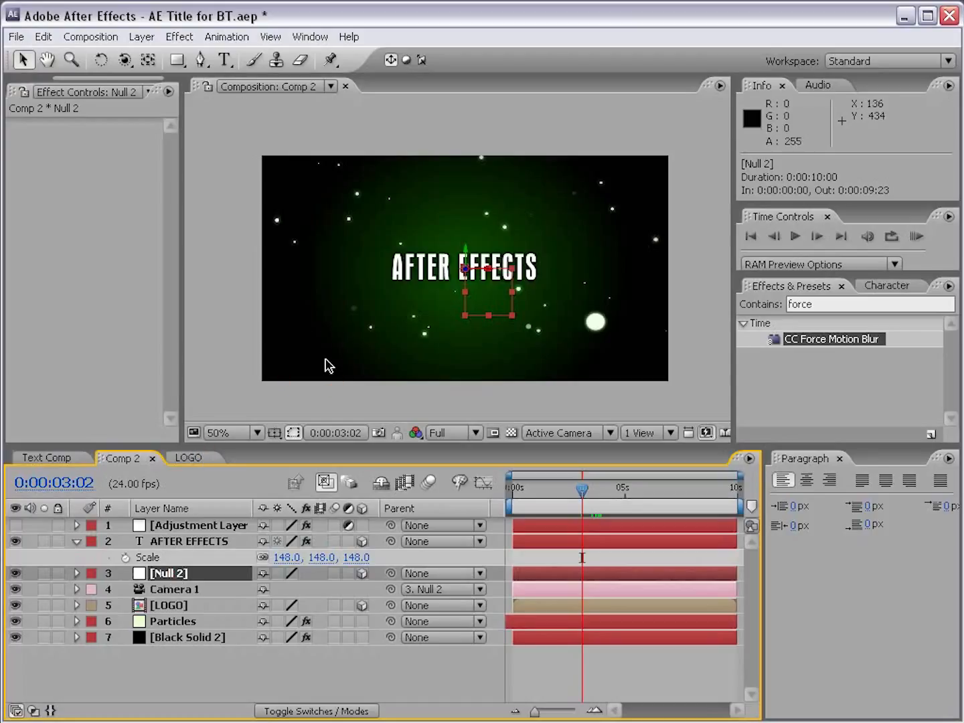
key(w)
drag(468, 262, 553, 256)
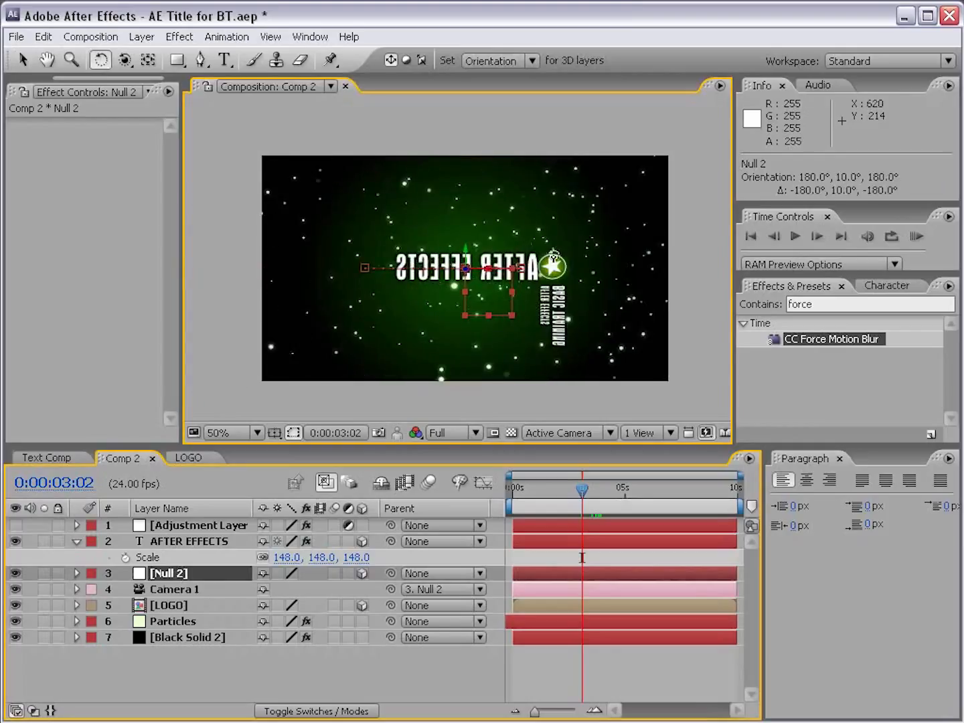
key(ctrl+z)
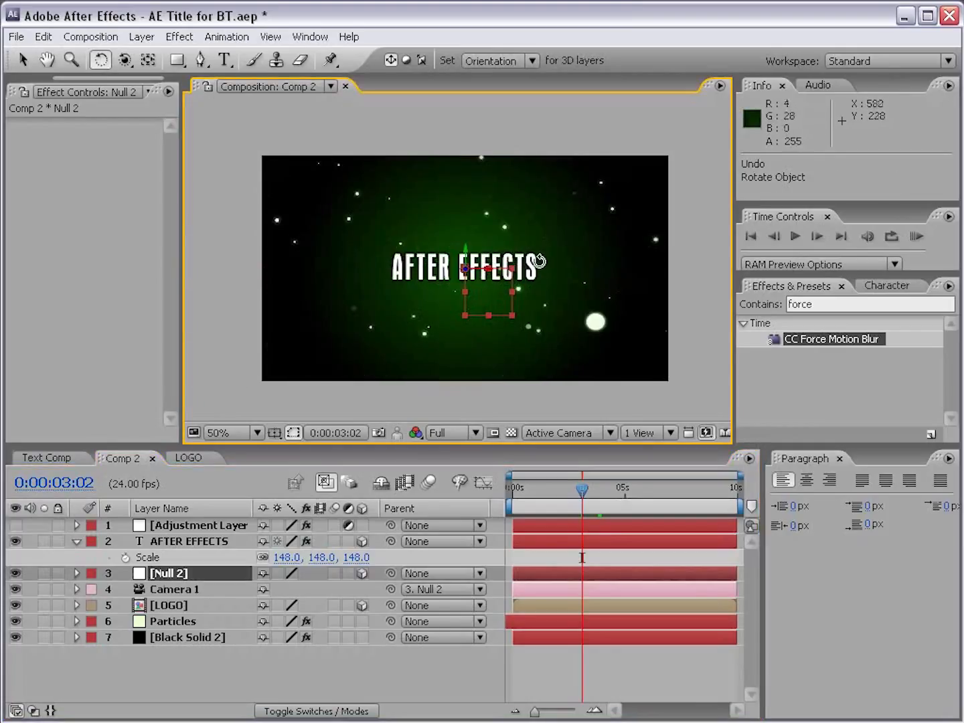
drag(479, 275, 479, 314)
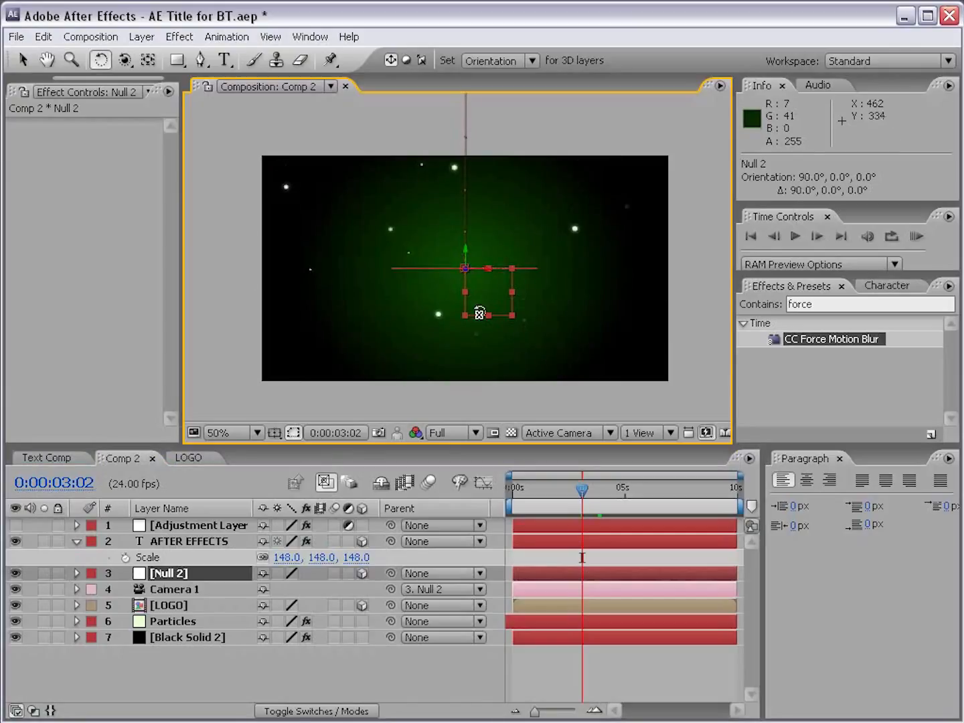
key(ctrl+z)
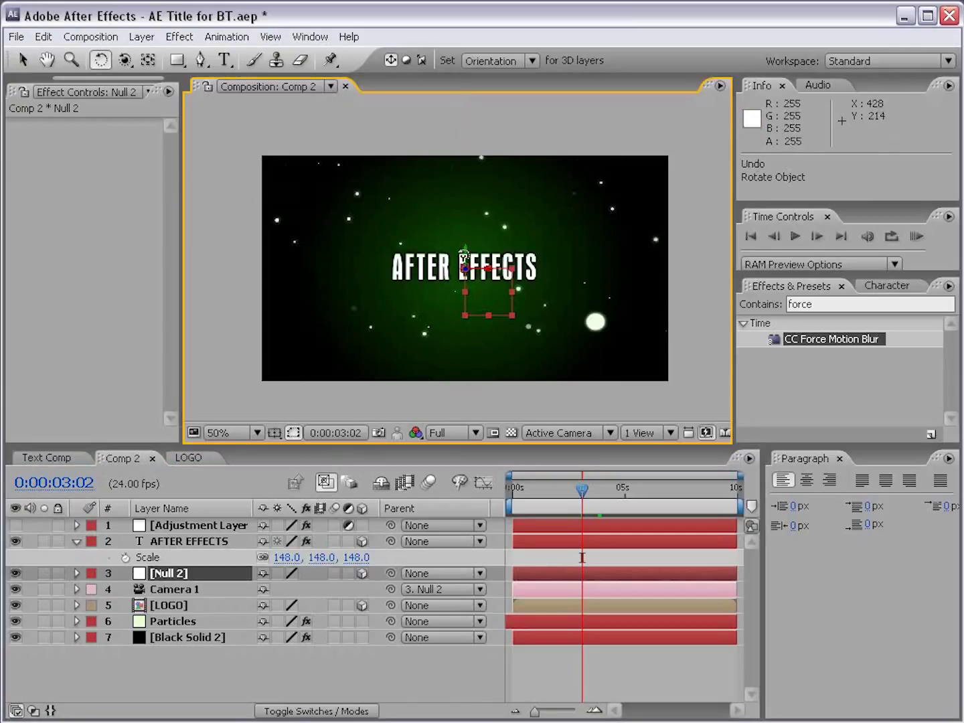
drag(465, 256, 434, 258)
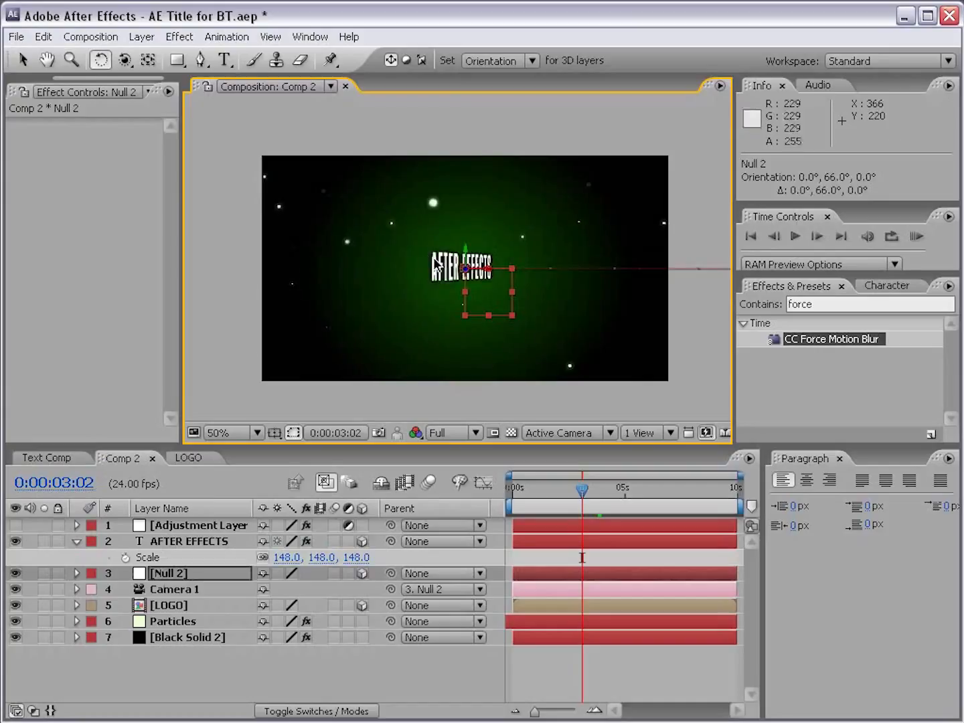
key(ctrl+z)
- Reveal Null 2's keyframes and rotate it to a 90° Y orientation at 0:00:04:08
click(196, 577)
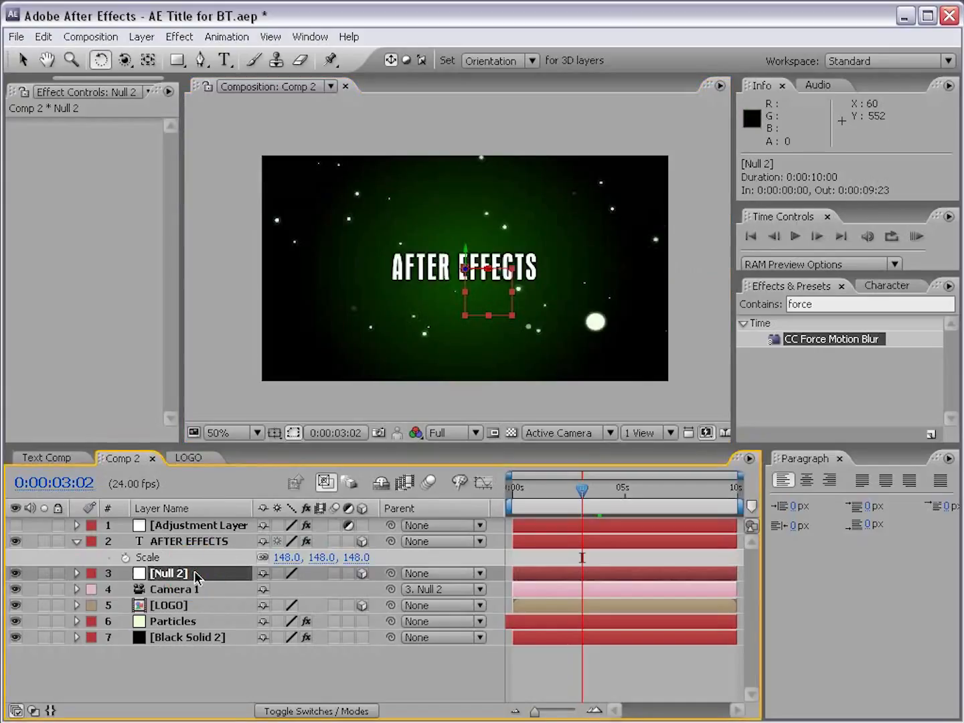
key(u)
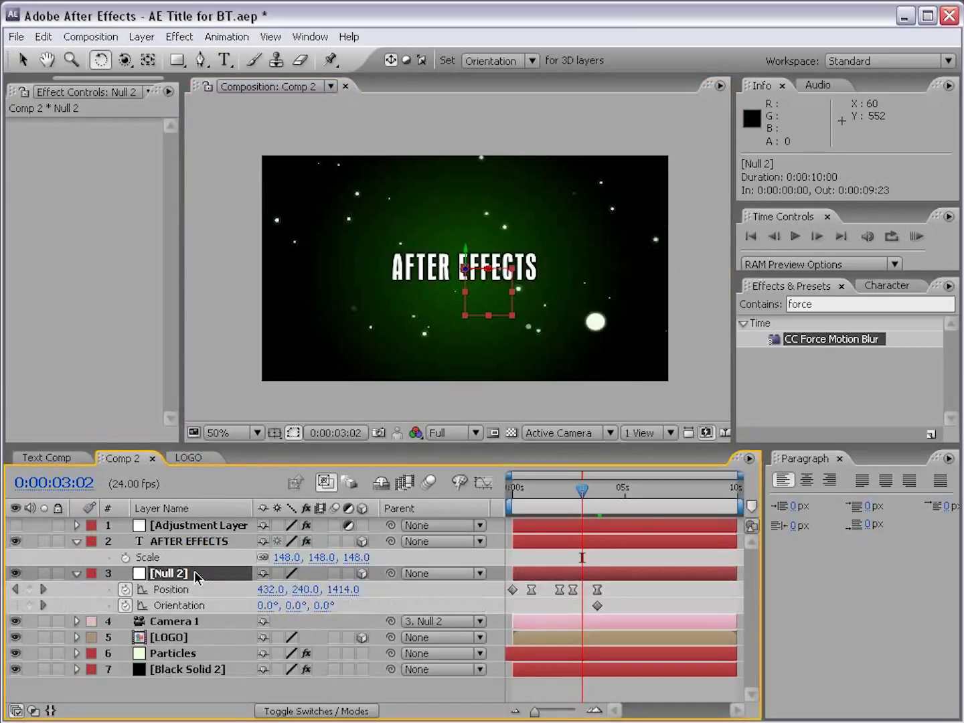
key(equal)
drag(582, 488, 612, 492)
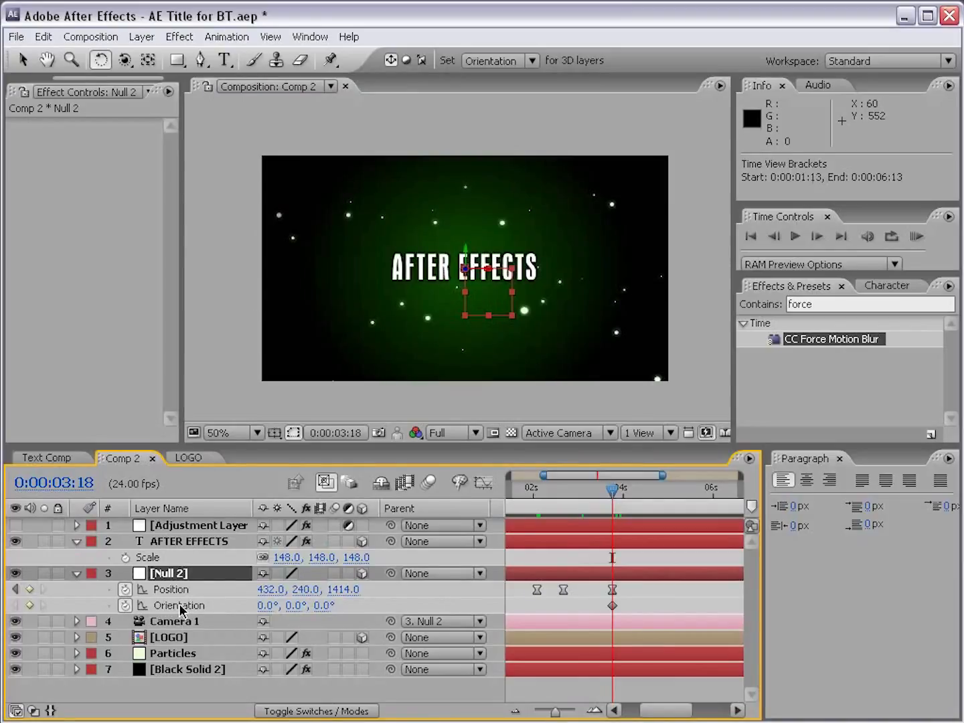
drag(612, 492, 638, 490)
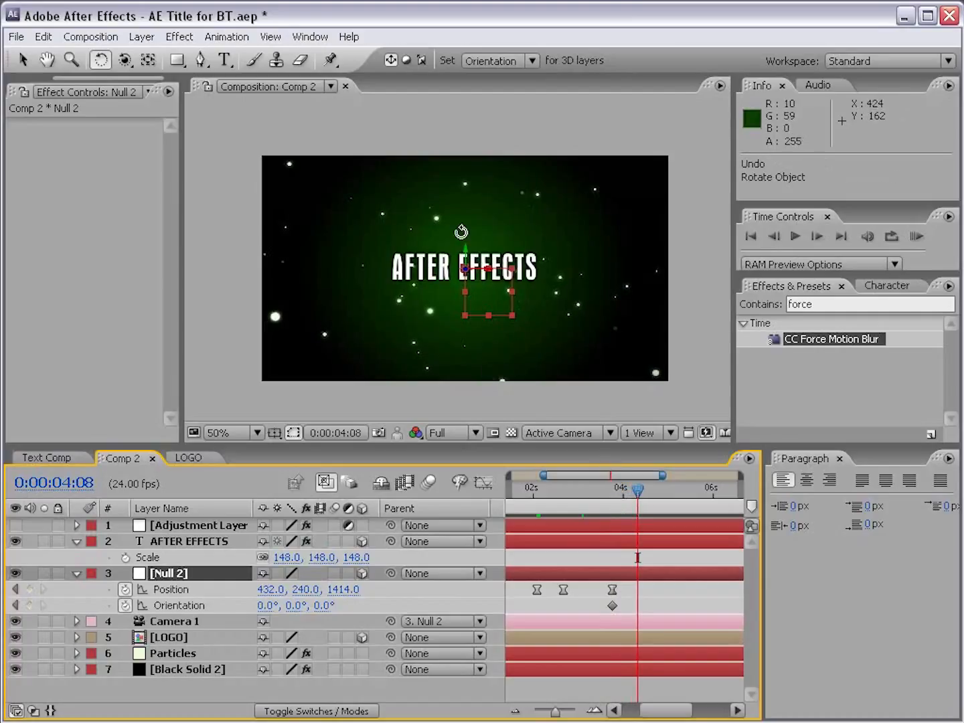
drag(465, 258, 429, 254)
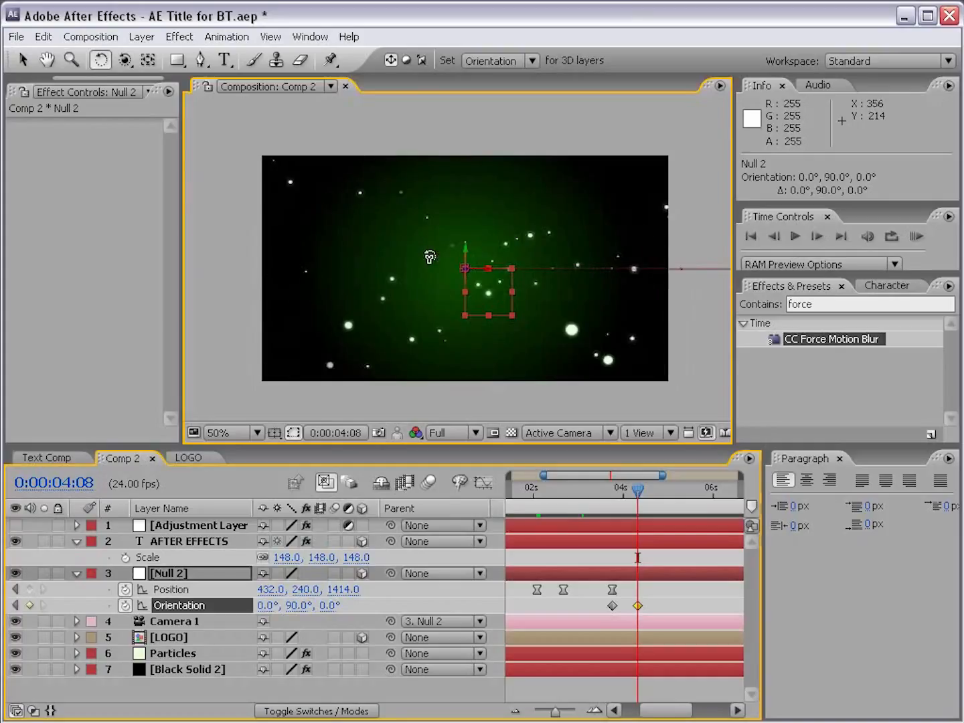
- Apply Easy Ease to both of Null 2's Orientation keyframes and scrub through the camera turn
mouse_move(637, 491)
mouse_down()
mouse_move(615, 493)
mouse_move(639, 493)
mouse_up()
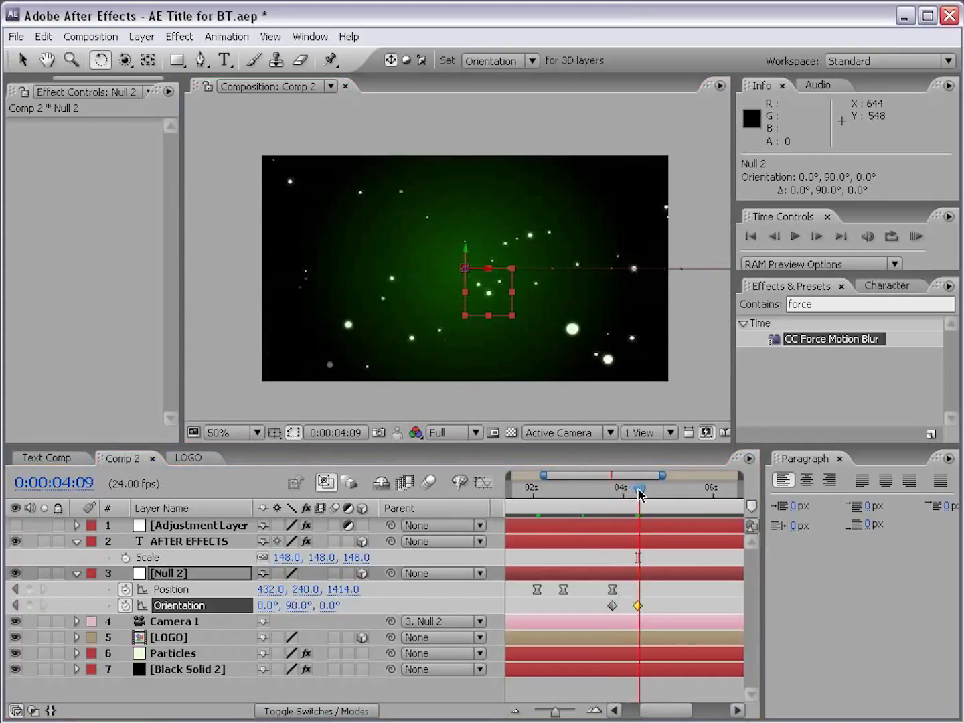
click(656, 605)
drag(598, 603, 592, 608)
key(F9)
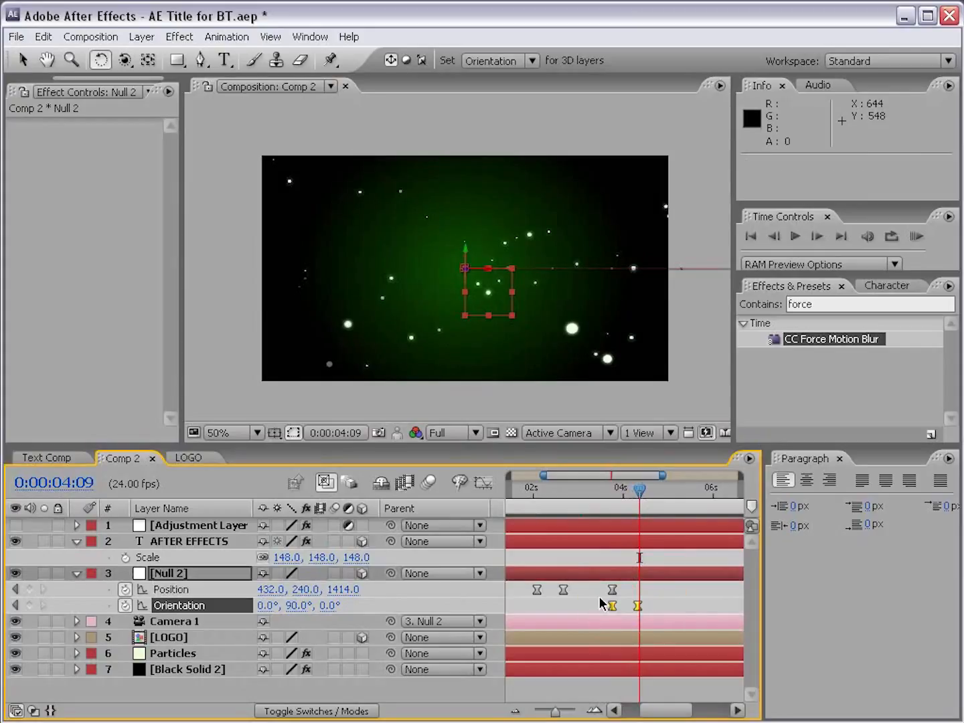
drag(616, 498, 638, 486)
key(F2)
click(667, 602)
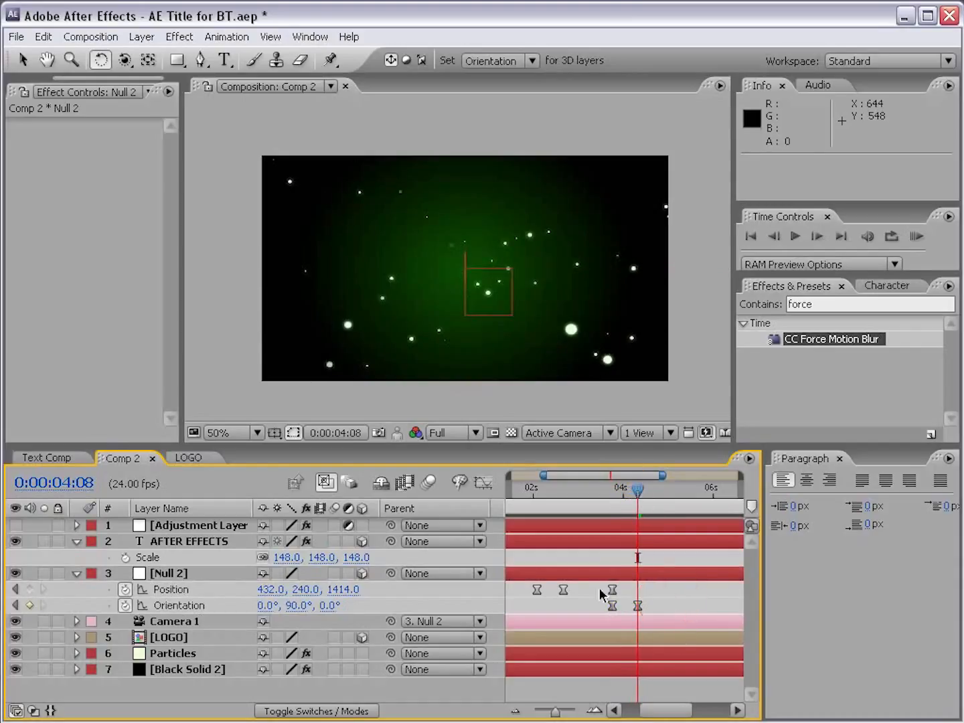
- Trim the end of the AFTER EFFECTS text layer to 0:00:04:08
click(184, 541)
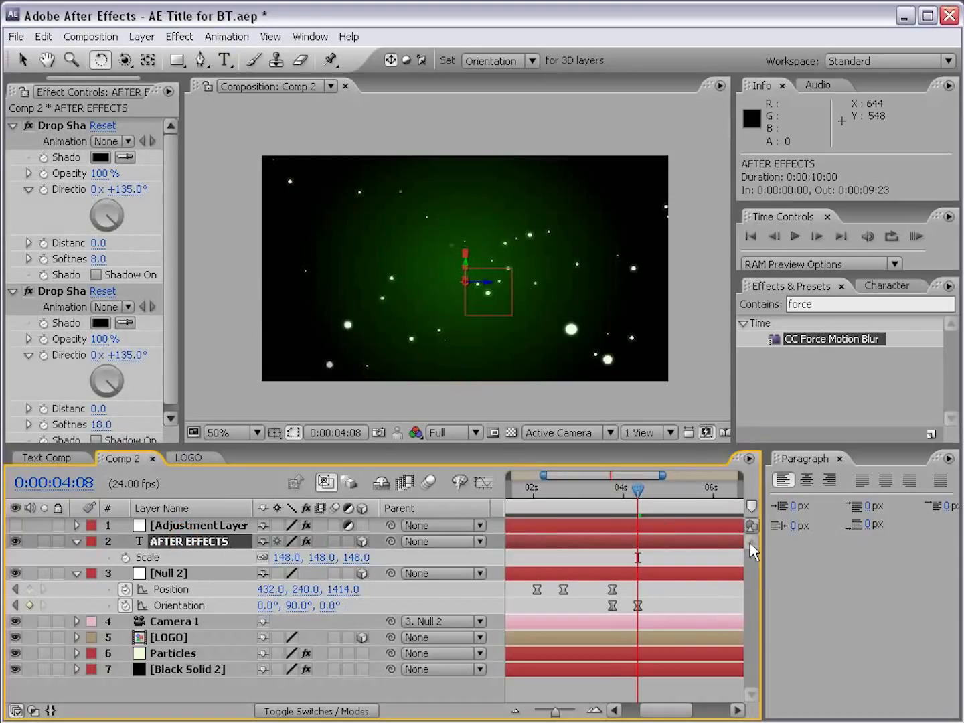
click(616, 540)
key(alt+bracketright)
key(ctrl+z)
key(semicolon)
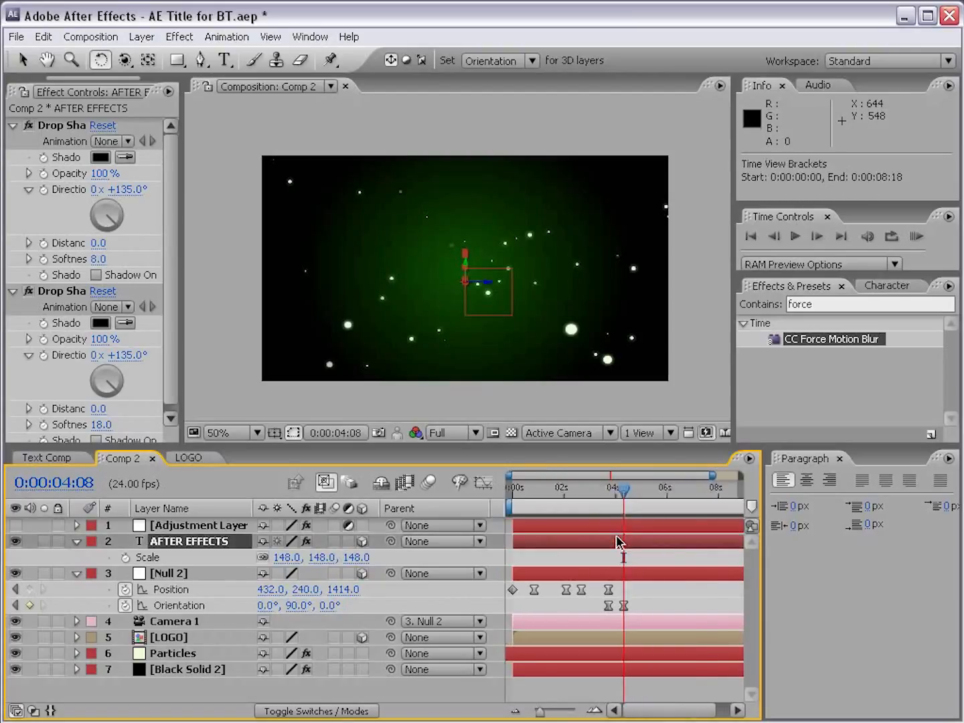
drag(737, 543, 626, 550)
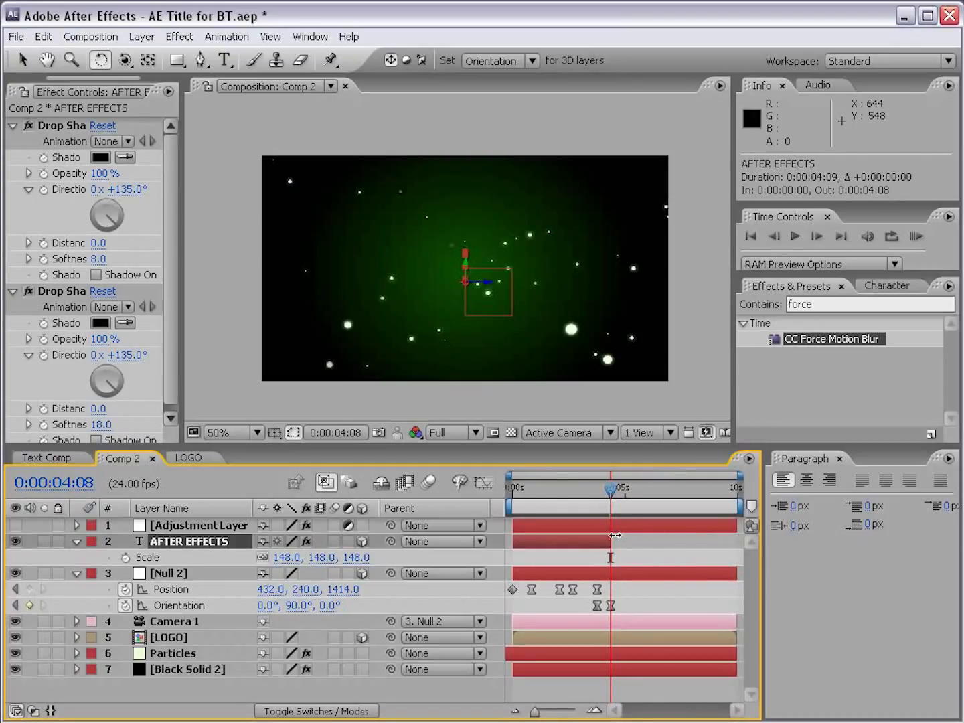
- Duplicate the AFTER EFFECTS text layer and rotate the copy to a 90° Y orientation so it faces the turned camera
key(semicolon)
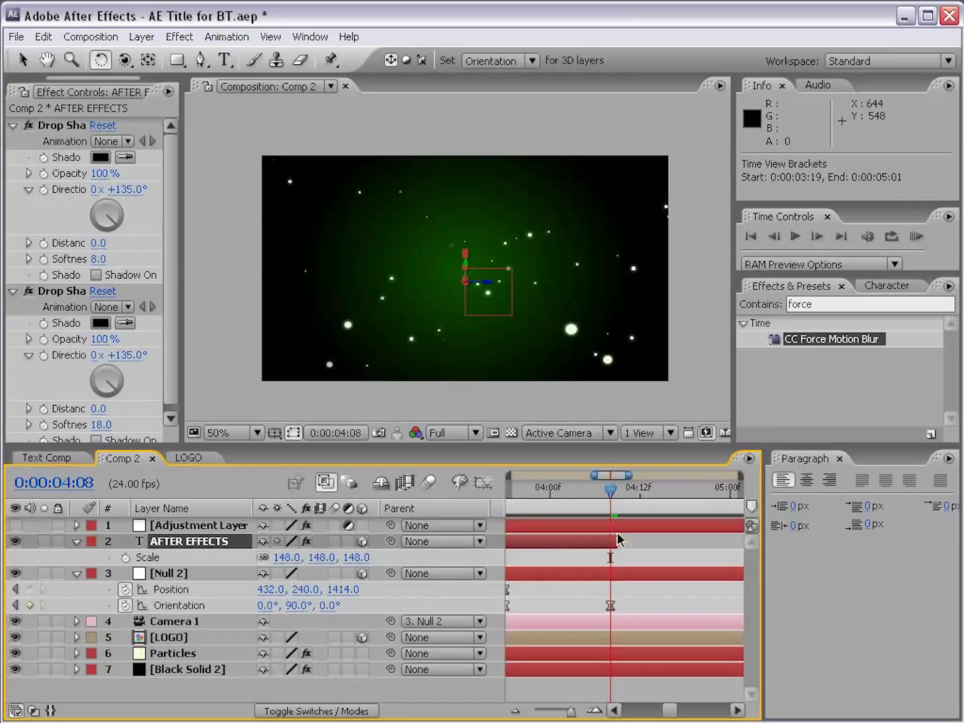
click(657, 564)
click(527, 547)
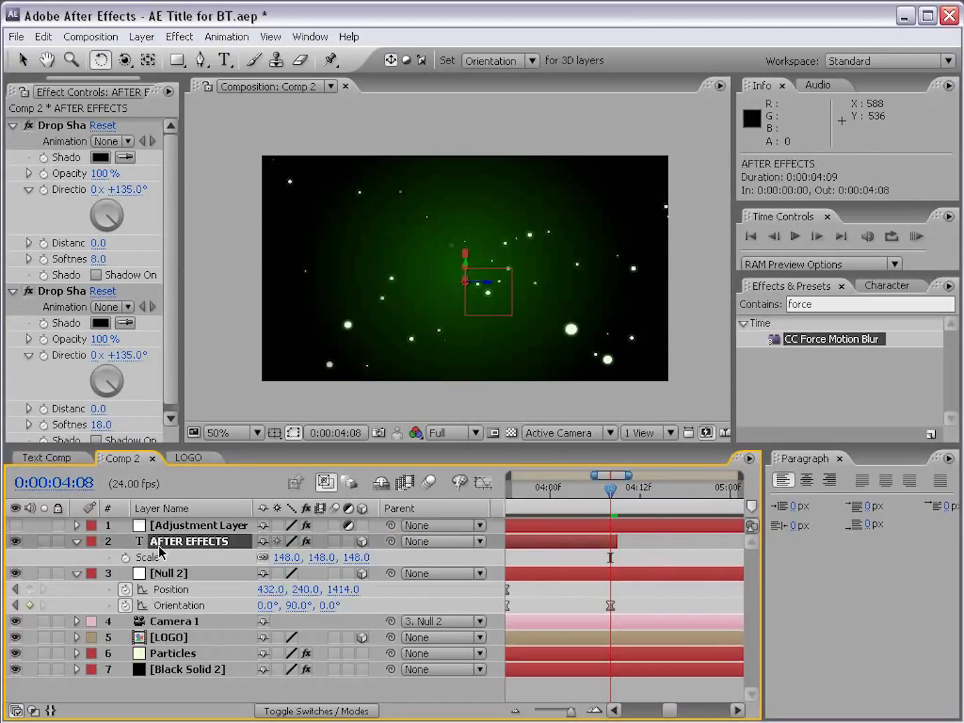
key(ctrl+d)
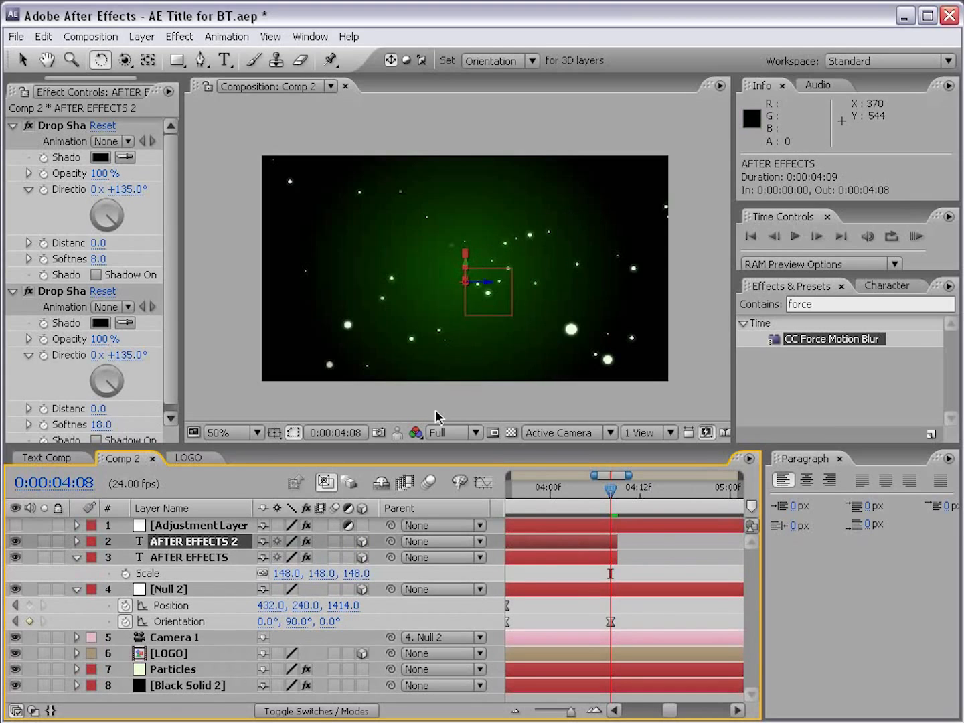
key(period)
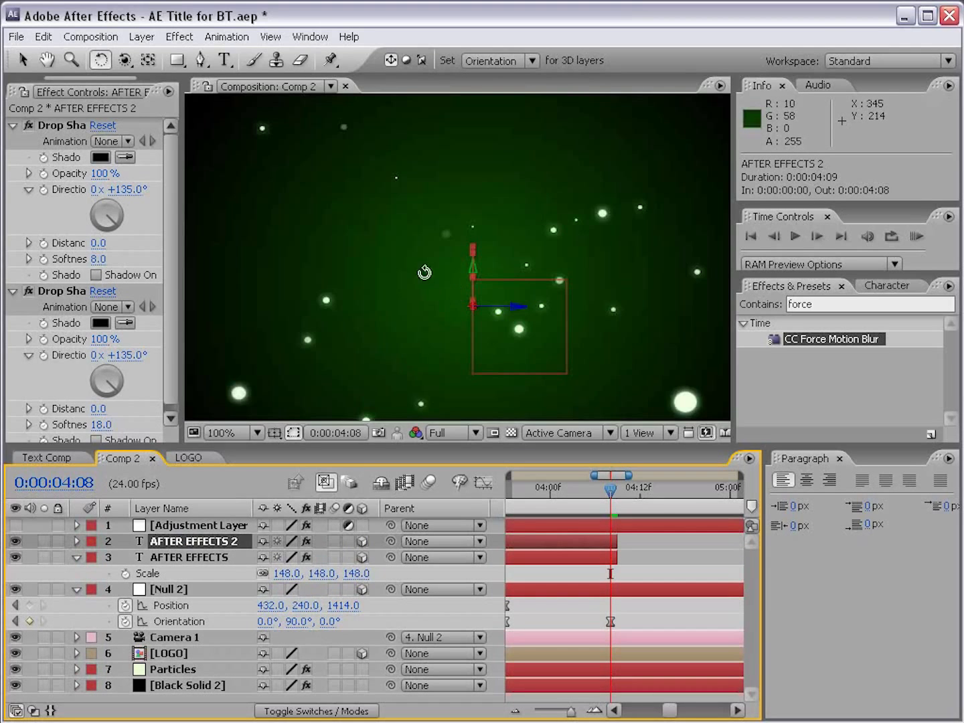
click(99, 62)
drag(472, 276, 399, 281)
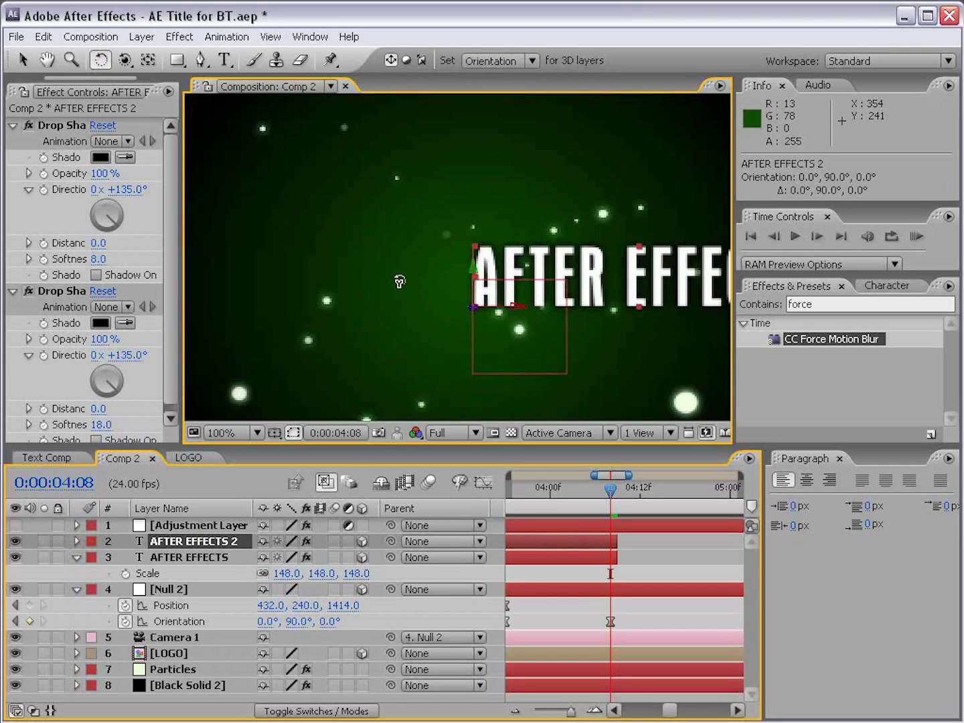
- Move the rotated text copy to a Z position of about 1549.8, centering it in the camera view
key(comma)
key(v)
drag(489, 280, 421, 282)
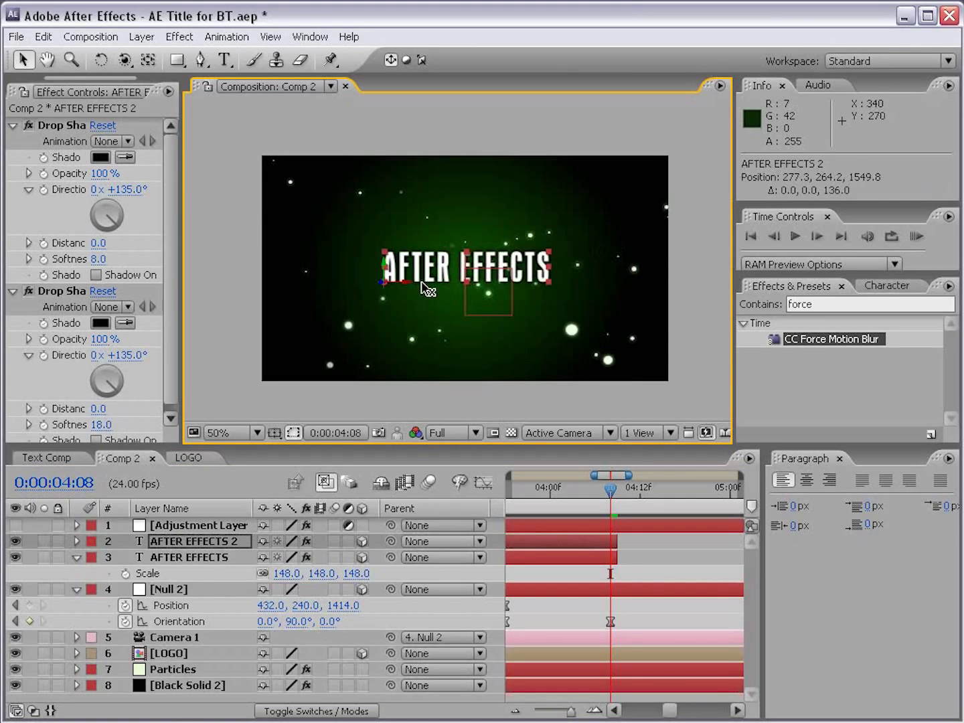
- Extend the duplicate text layer to the composition's end and trim its start to 0:00:03:17
key(space)
drag(563, 562, 589, 563)
drag(634, 492, 521, 499)
click(584, 622)
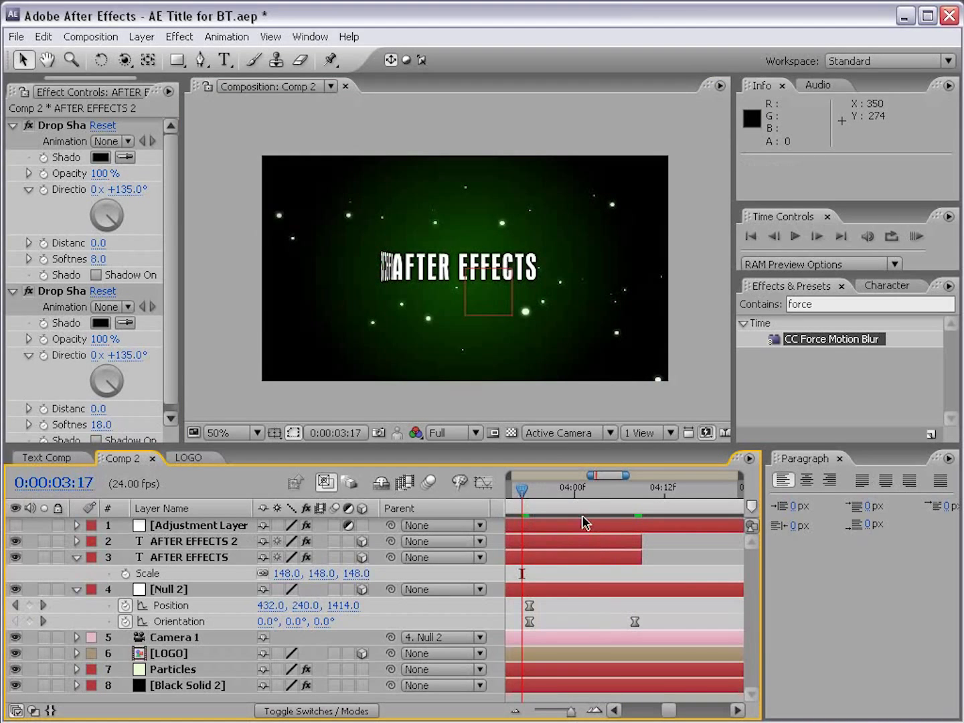
key(minus)
key(minus)
click(525, 541)
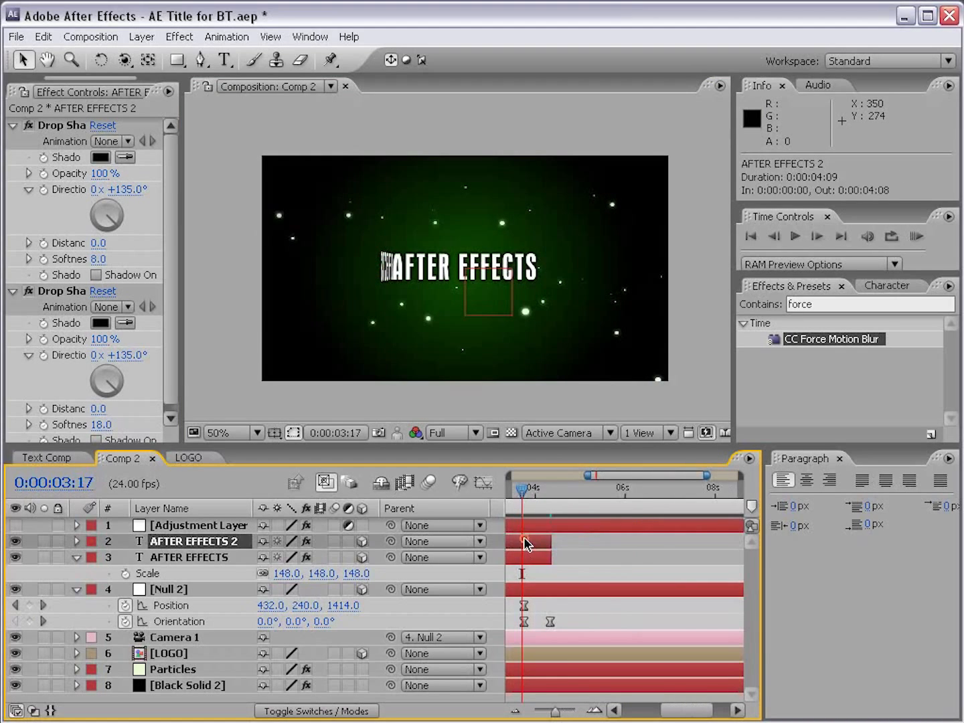
drag(550, 545, 688, 555)
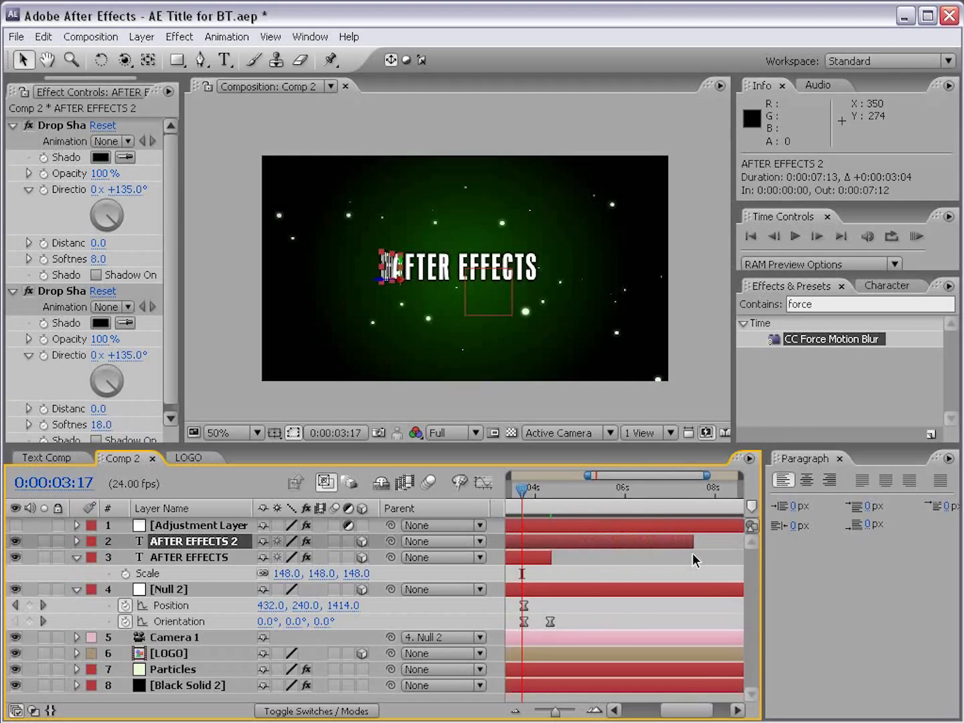
key(minus)
key(minus)
key(minus)
drag(674, 545, 739, 547)
drag(516, 541, 587, 544)
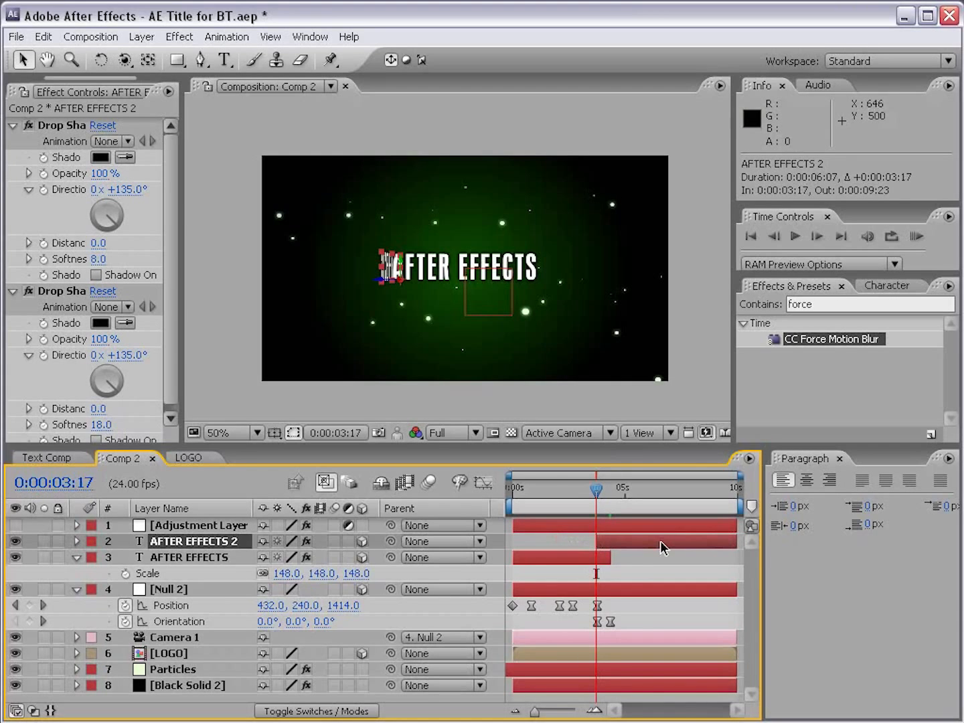
- Trim the start of the AFTER EFFECTS 2 layer to 0:00:03:21, partway through the camera's turn
key(equal)
key(equal)
key(equal)
mouse_move(597, 492)
mouse_down()
mouse_move(637, 494)
mouse_move(617, 494)
mouse_up()
click(645, 577)
click(622, 491)
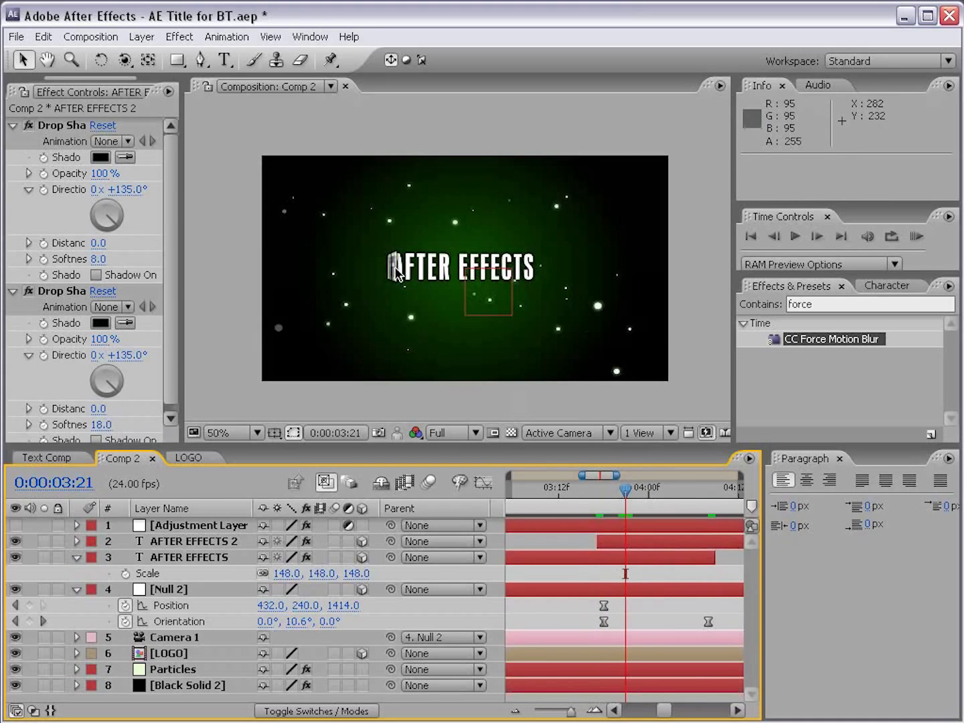
click(621, 544)
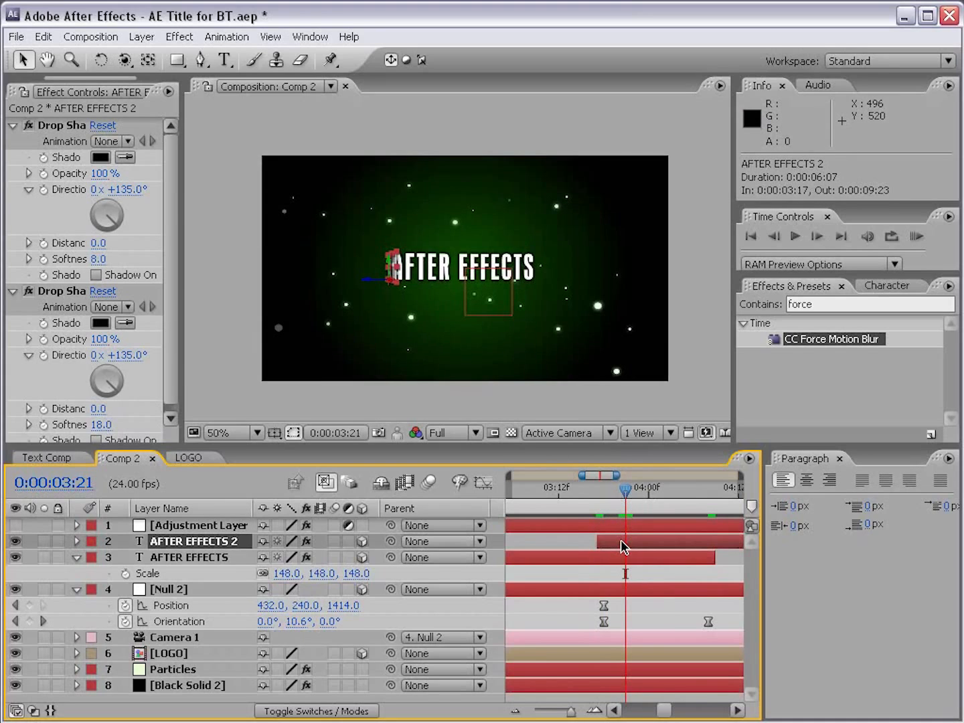
drag(600, 545, 611, 552)
click(596, 536)
- Step frame by frame around 0:00:03:21 to examine how the rotated text copy comes in during the camera turn
key(Page_Up)
key(Page_Down)
key(Page_Down)
key(Page_Down)
key(Page_Down)
key(Page_Down)
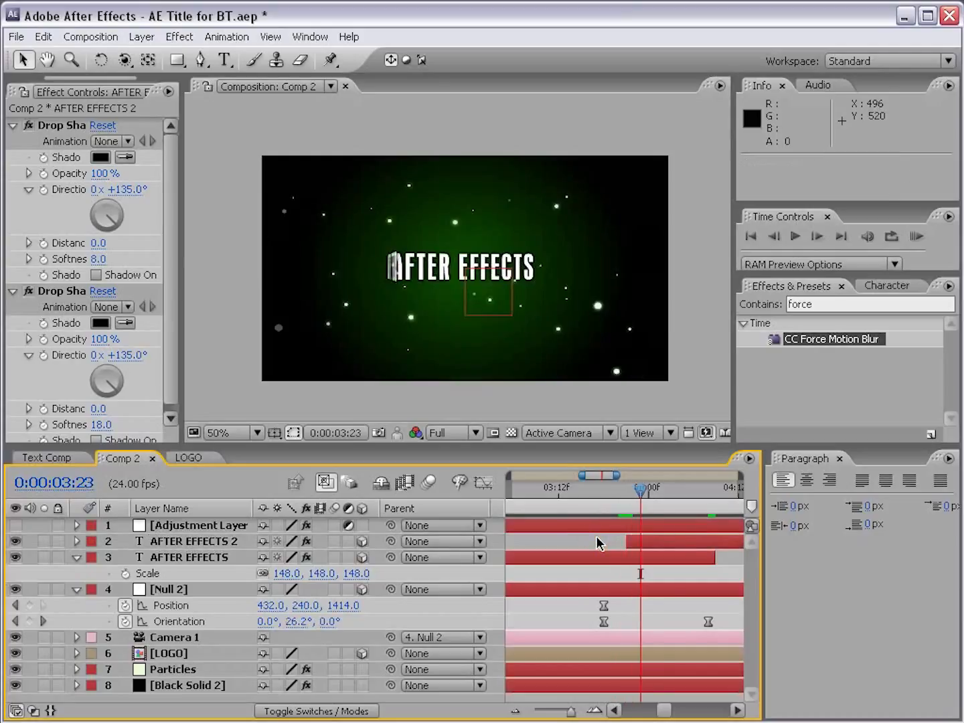
key(Page_Up)
key(Page_Up)
key(Page_Up)
key(Page_Up)
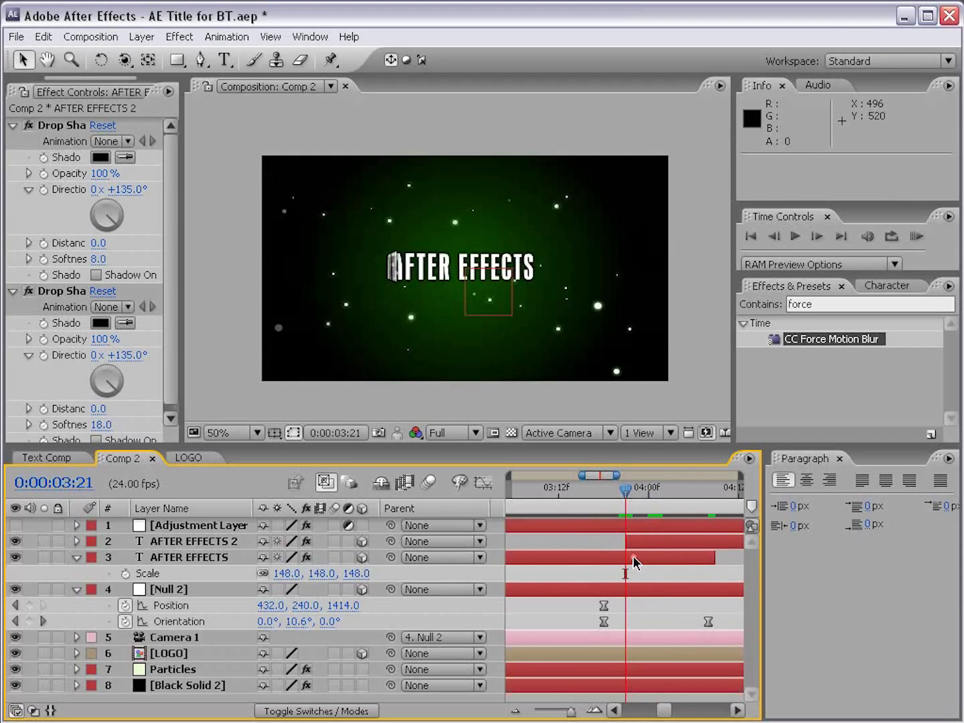
- Fade out the original AFTER EFFECTS layer with opacity keyframes from 100% at 0:00:03:21 to 0% at 0:00:04:04
click(633, 563)
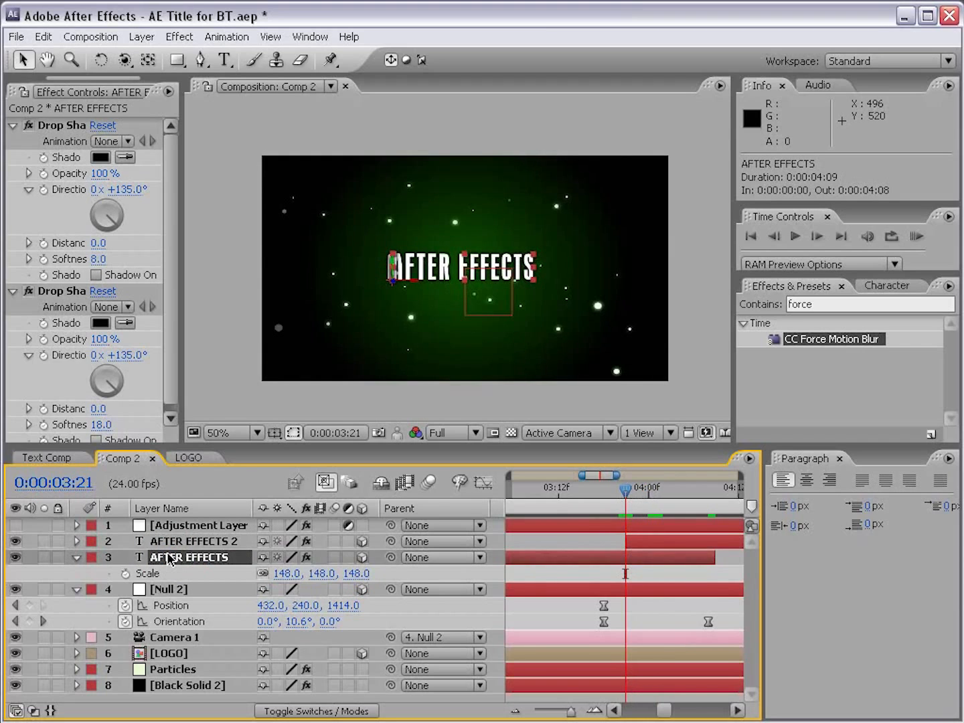
key(t)
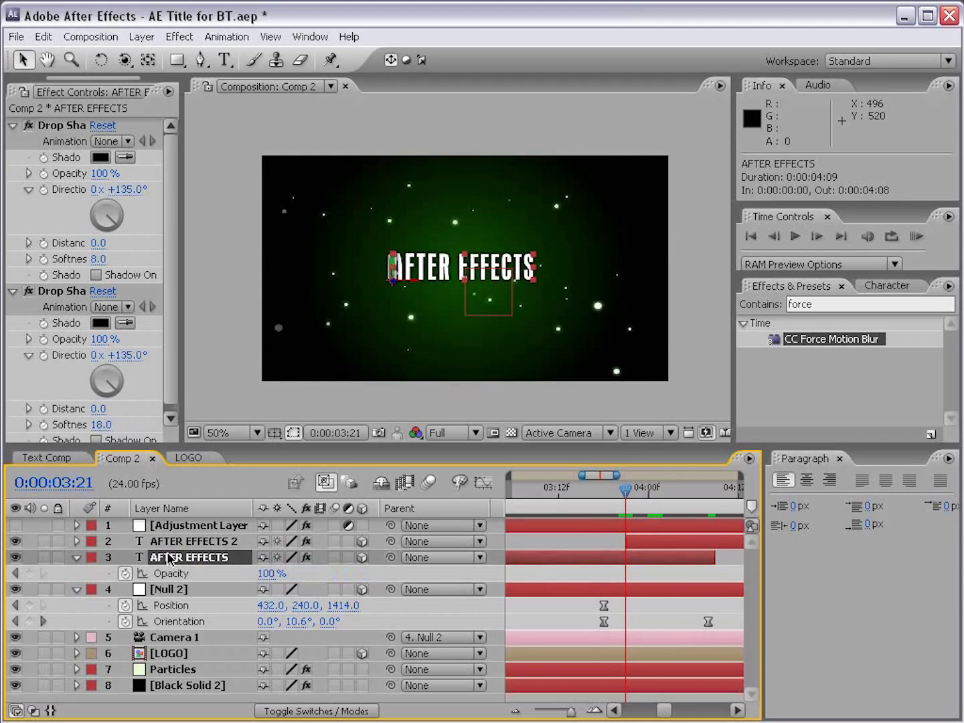
click(30, 573)
drag(629, 493, 672, 494)
click(261, 575)
text(0)
key(Return)
drag(671, 575, 678, 574)
drag(594, 491, 685, 492)
click(654, 575)
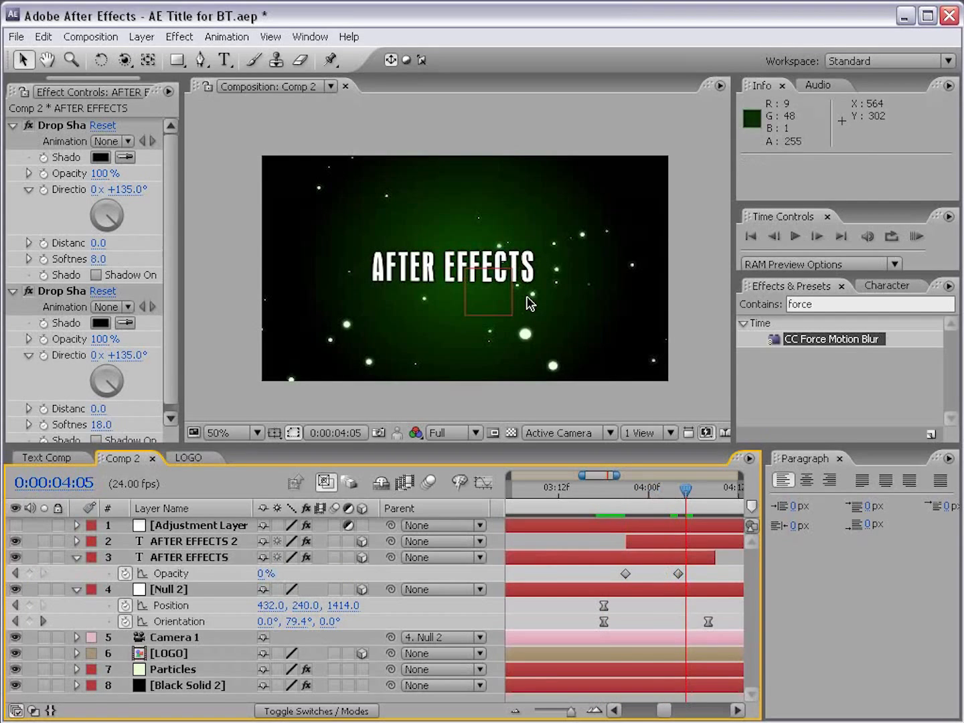
- Replace the wording of the AFTER EFFECTS 2 text layer with NOW IN 3D
key(minus)
key(space)
drag(684, 559, 598, 571)
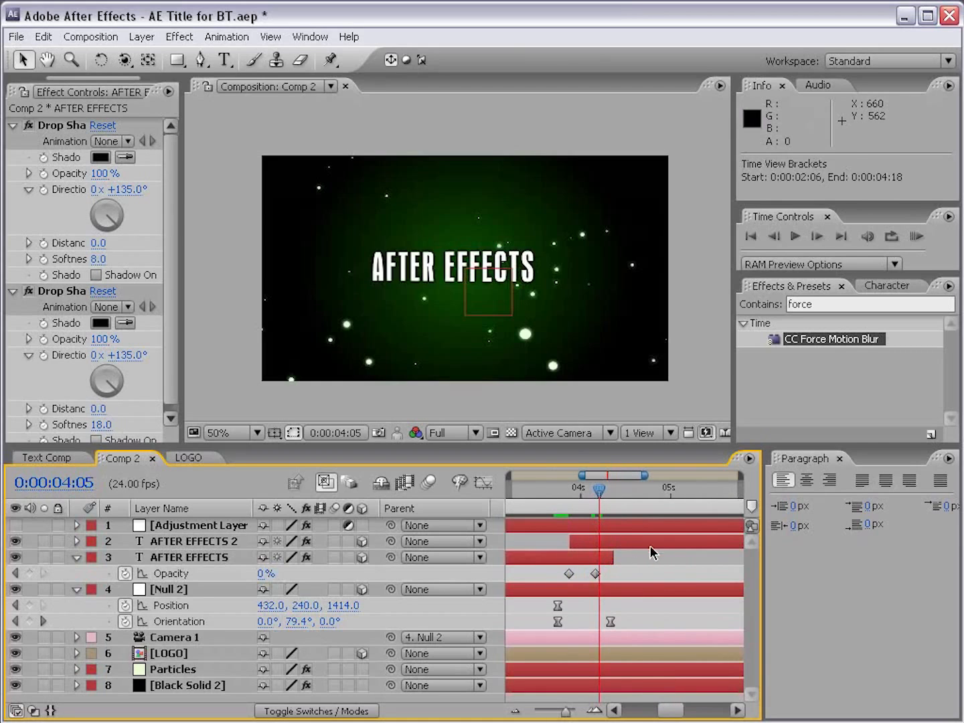
click(646, 541)
key(ctrl+t)
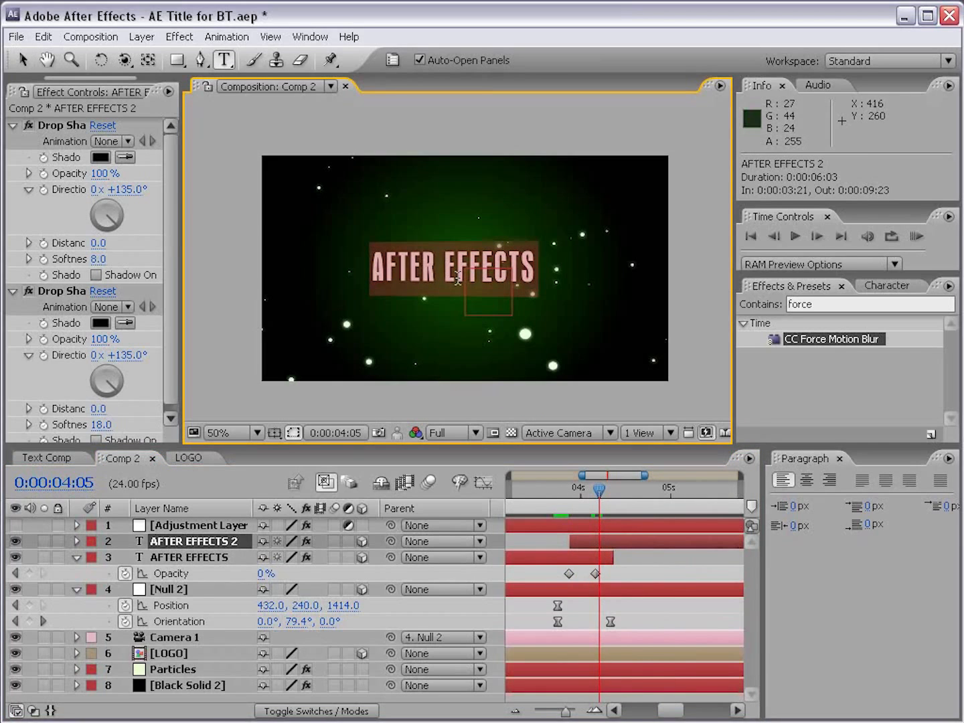
text(NOW IN 3D)
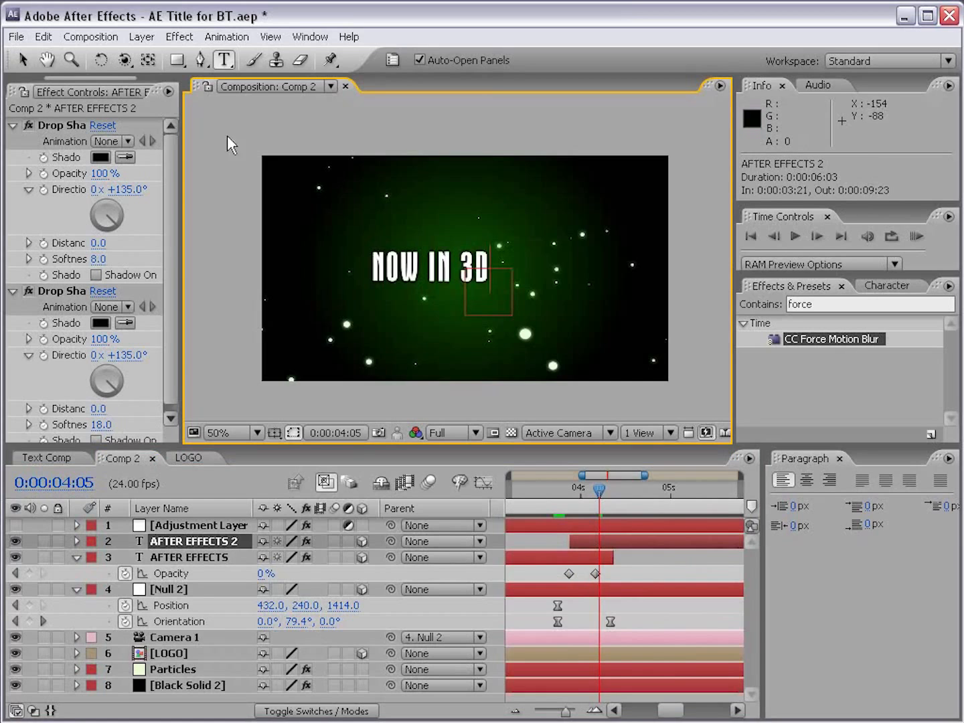
click(22, 59)
- At 0:00:04:09, slide the NOW IN 3D text along its X axis to center it in the camera view
drag(588, 501, 614, 497)
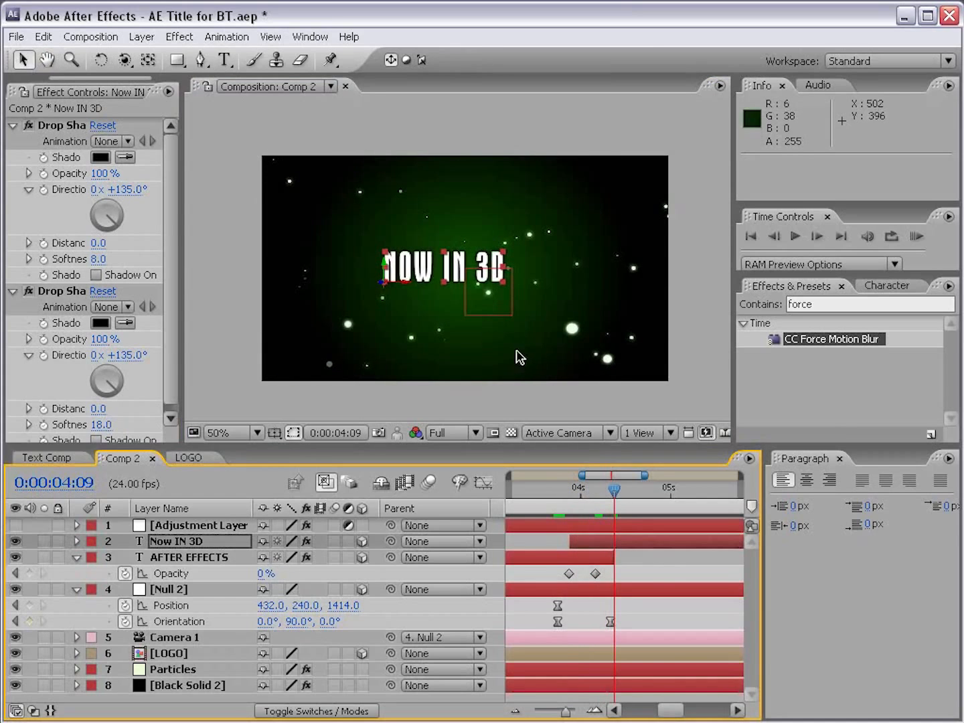
drag(410, 281, 423, 282)
click(637, 558)
mouse_move(607, 492)
mouse_down()
mouse_move(558, 494)
mouse_move(596, 495)
mouse_up()
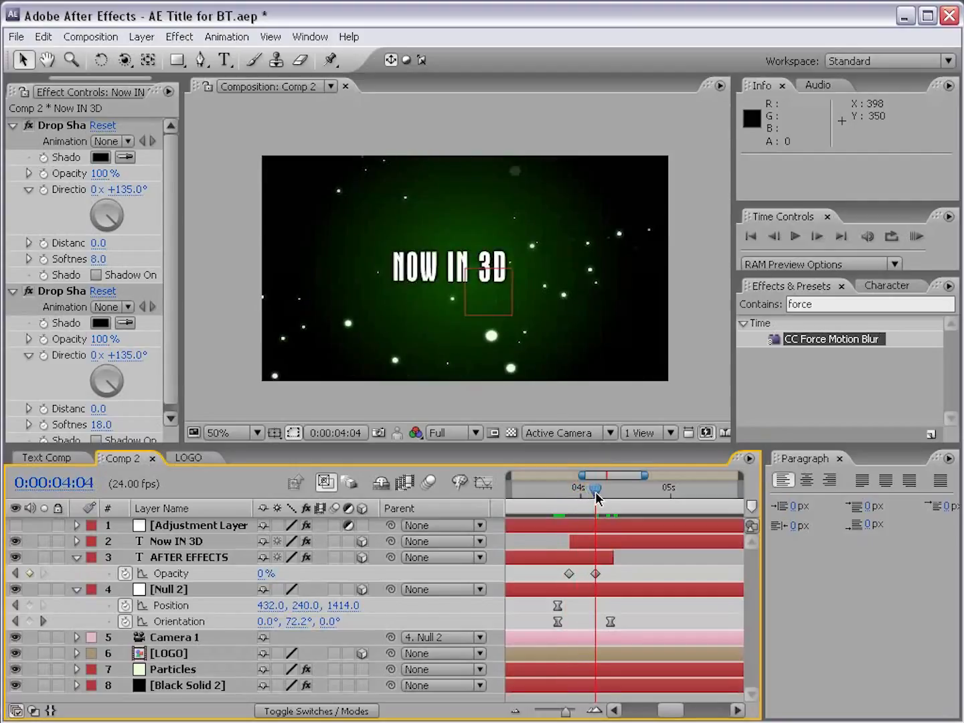
- Turn the motion blur adjustment layer's visibility back on and hide the Null 2 layer
key(minus)
key(minus)
key(minus)
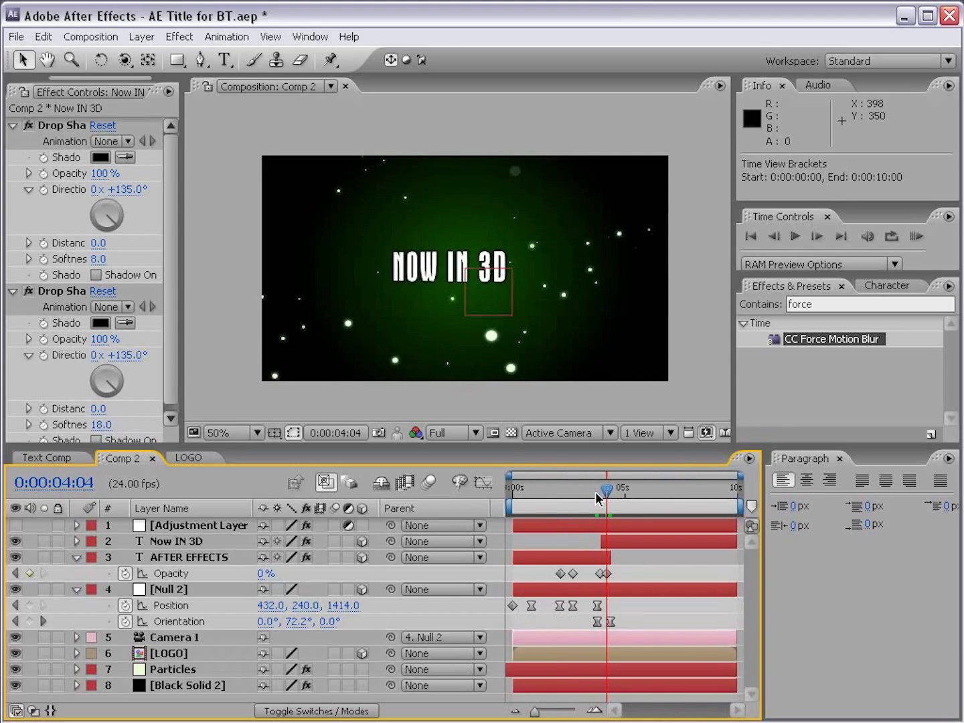
drag(596, 493, 609, 489)
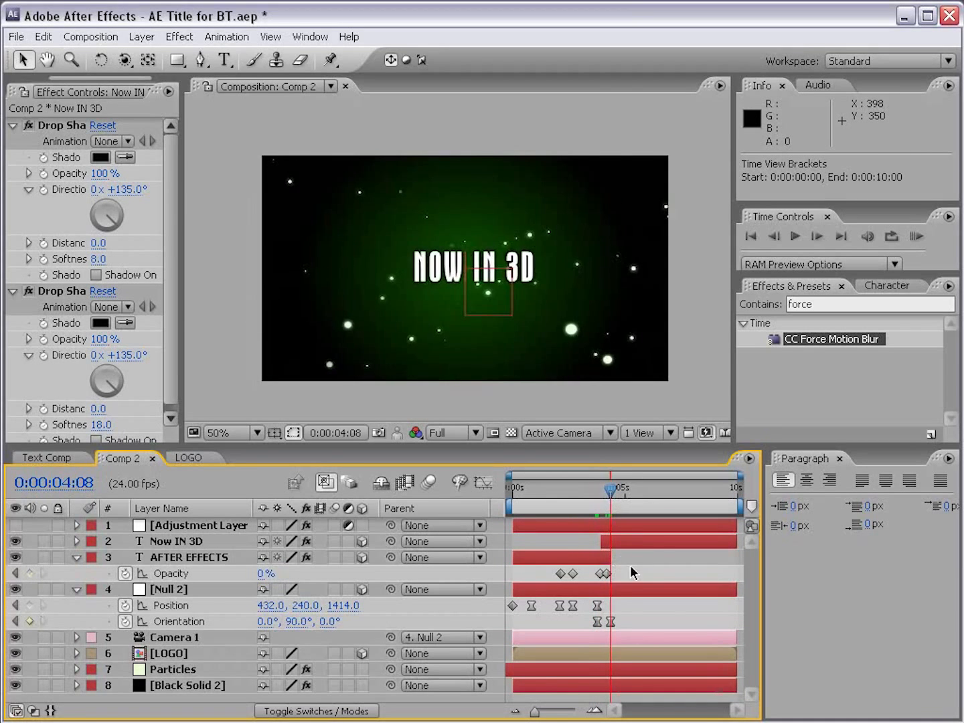
click(16, 525)
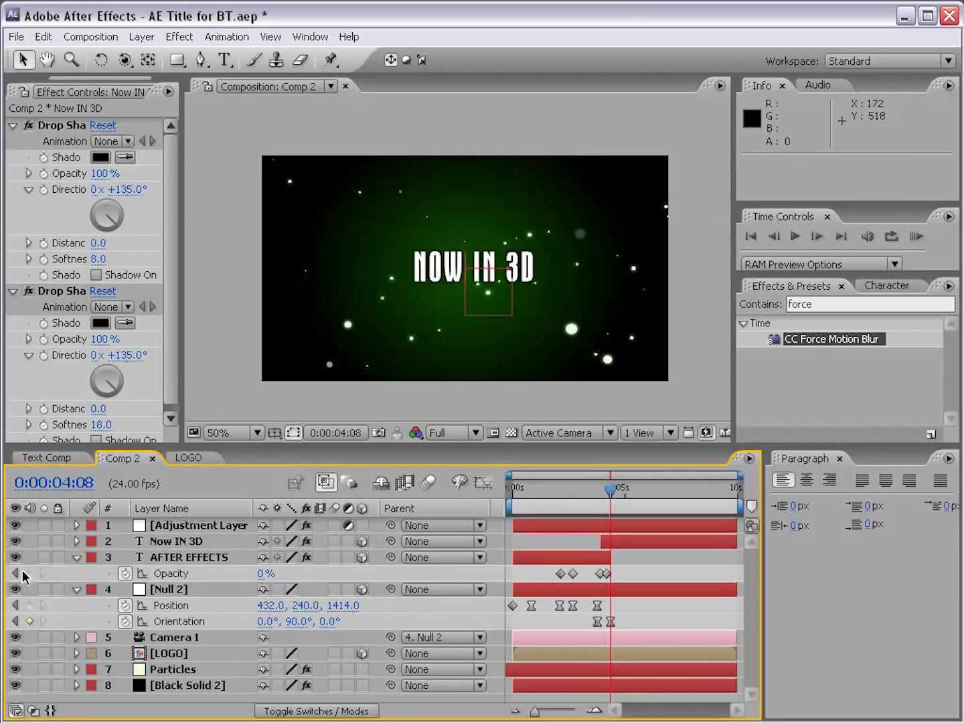
click(14, 590)
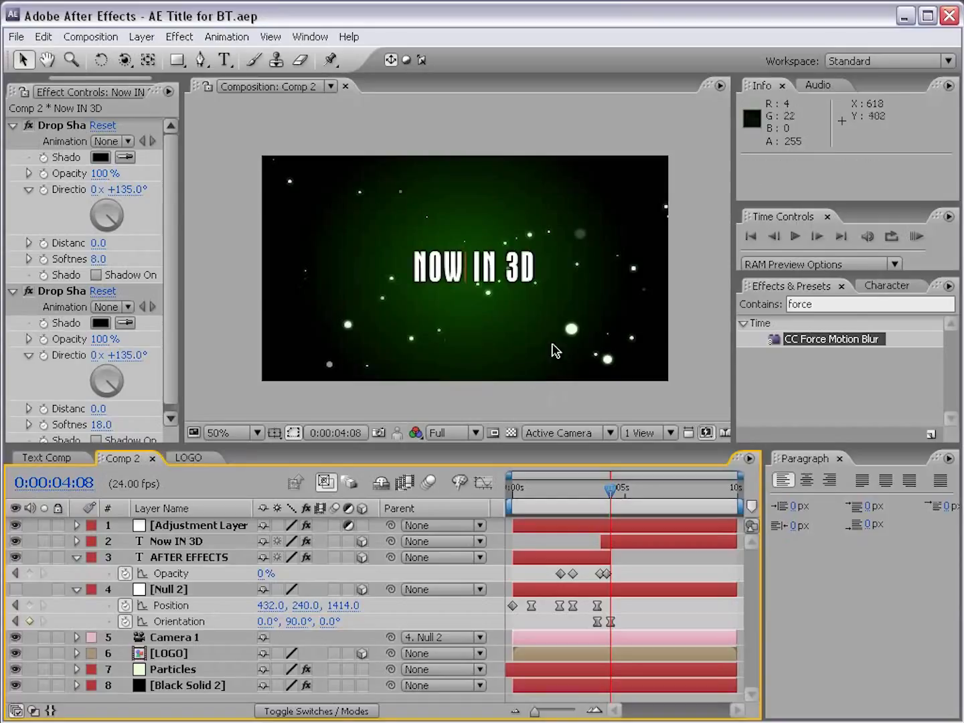
- Build and play a RAM preview of the title animation with motion blur, and review the logo title around 0:00:01:05
click(917, 237)
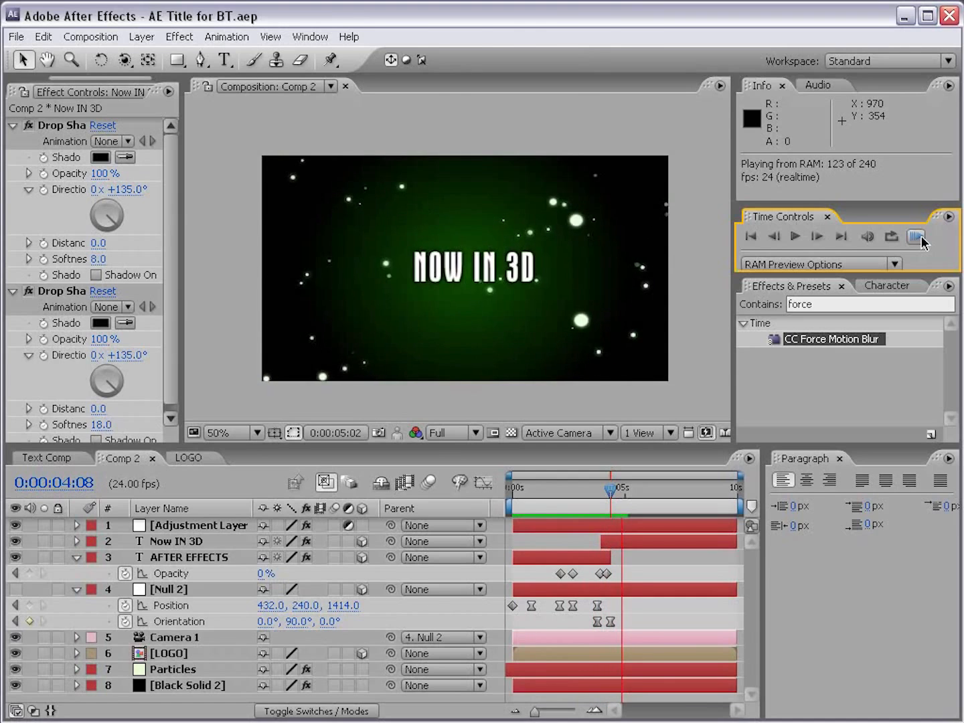
click(921, 236)
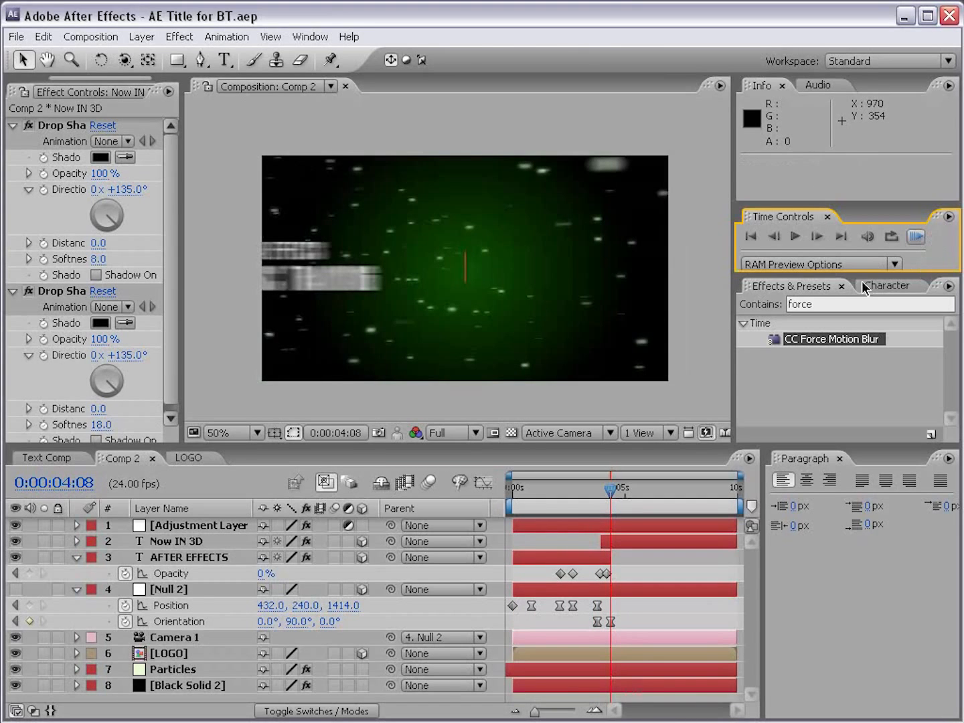
drag(520, 481, 541, 486)
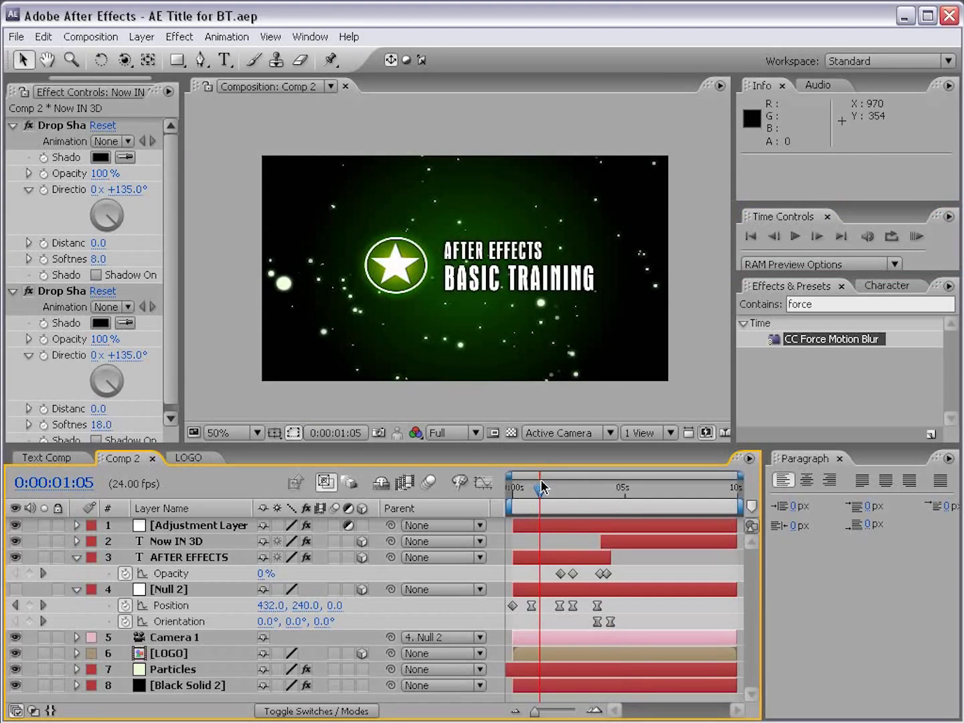